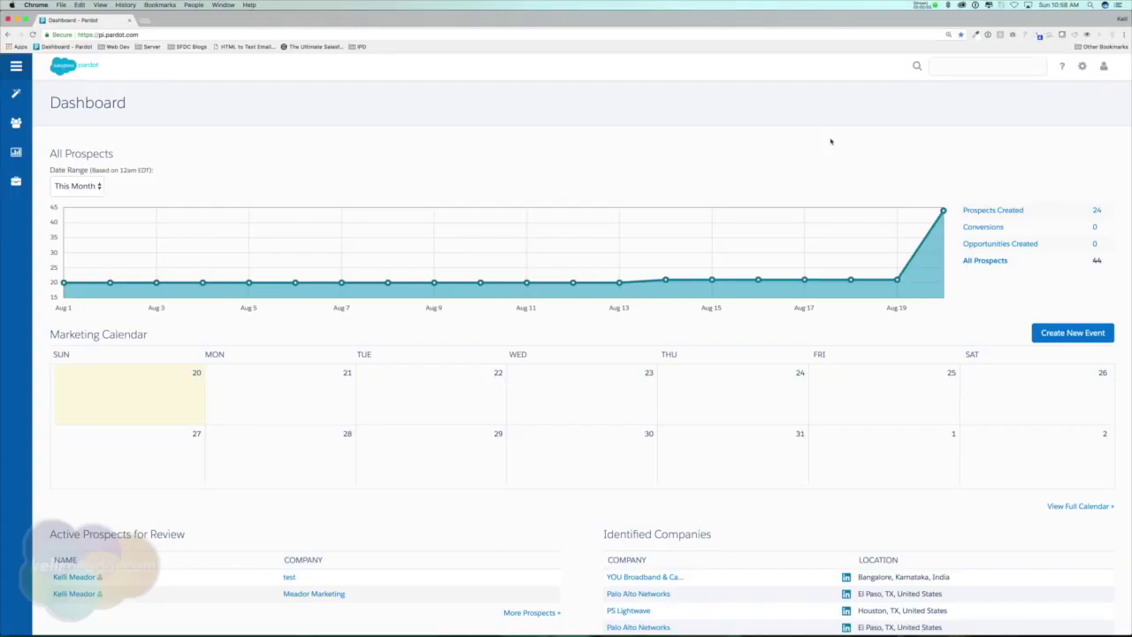
Step: Start a new list in the marketing segmentation lists and name it DEMO Static List
click(826, 139)
mouse_move(16, 93)
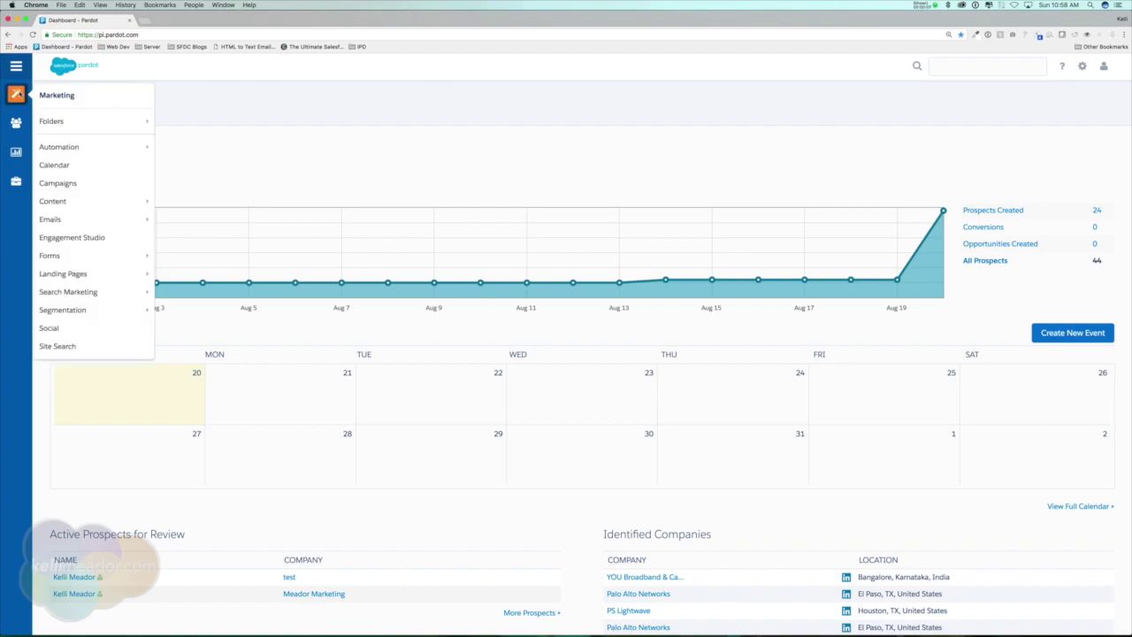
mouse_move(101, 315)
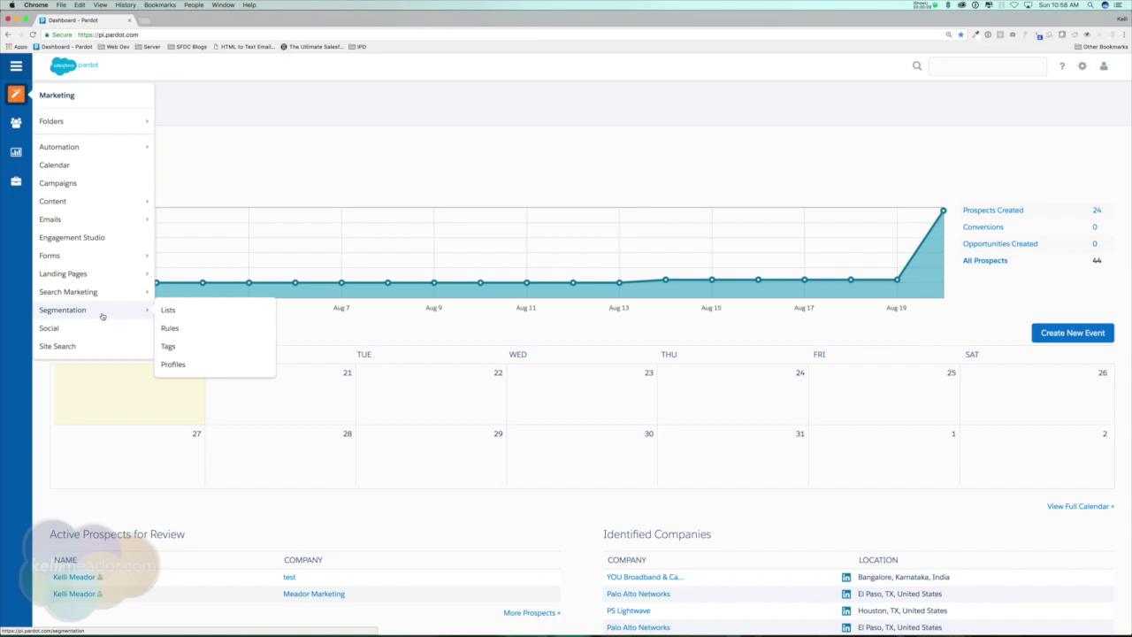
click(168, 310)
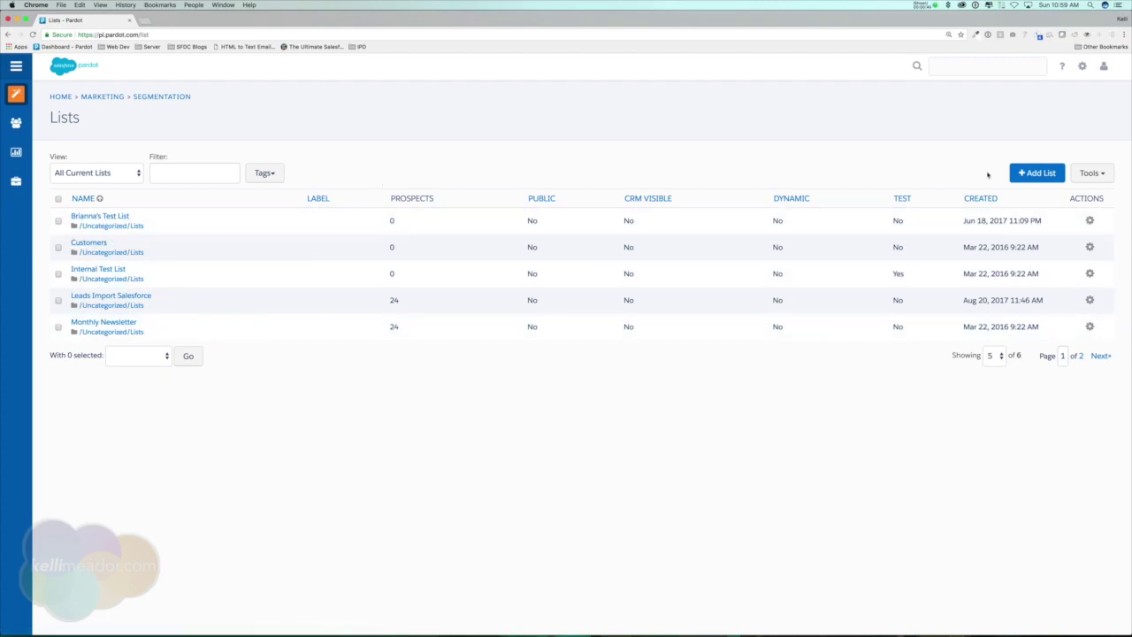
click(1033, 173)
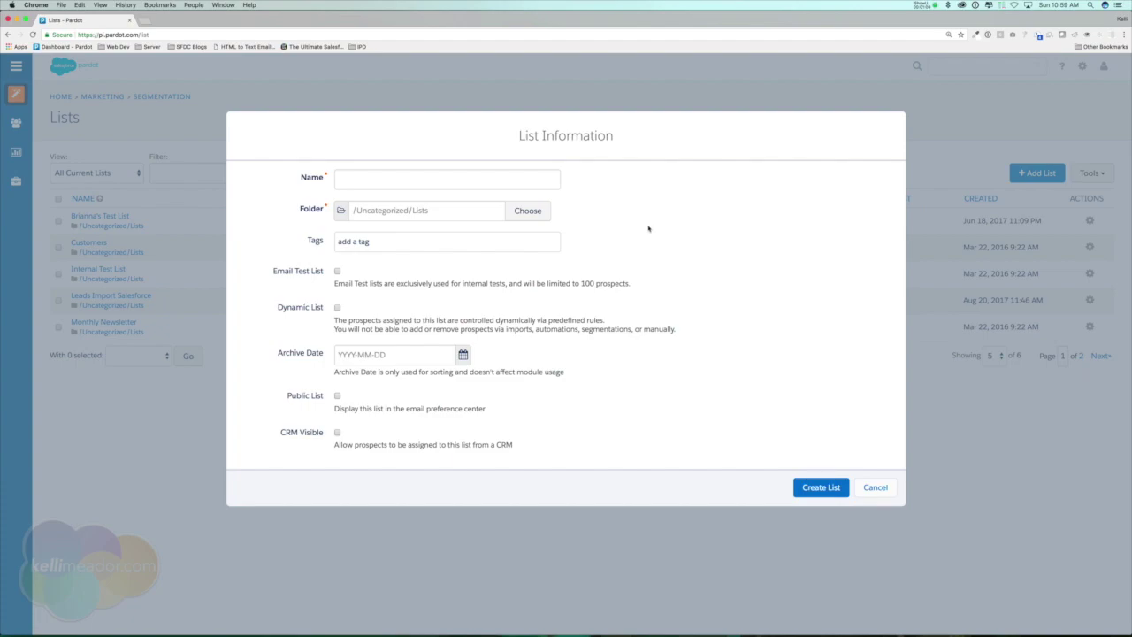
click(409, 181)
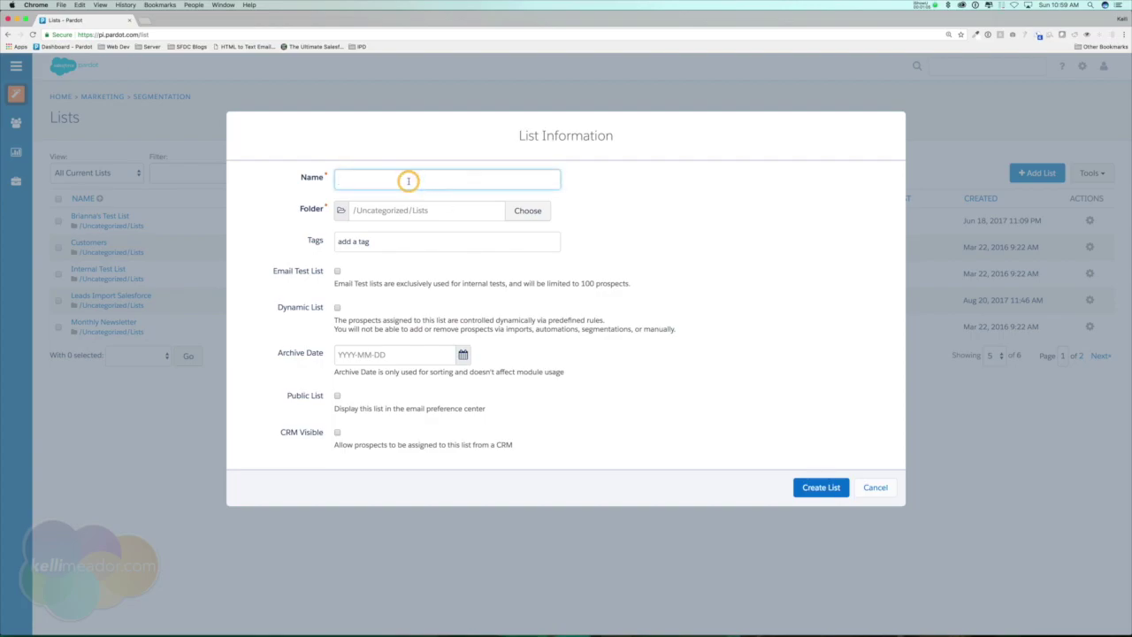
text(DEMO)
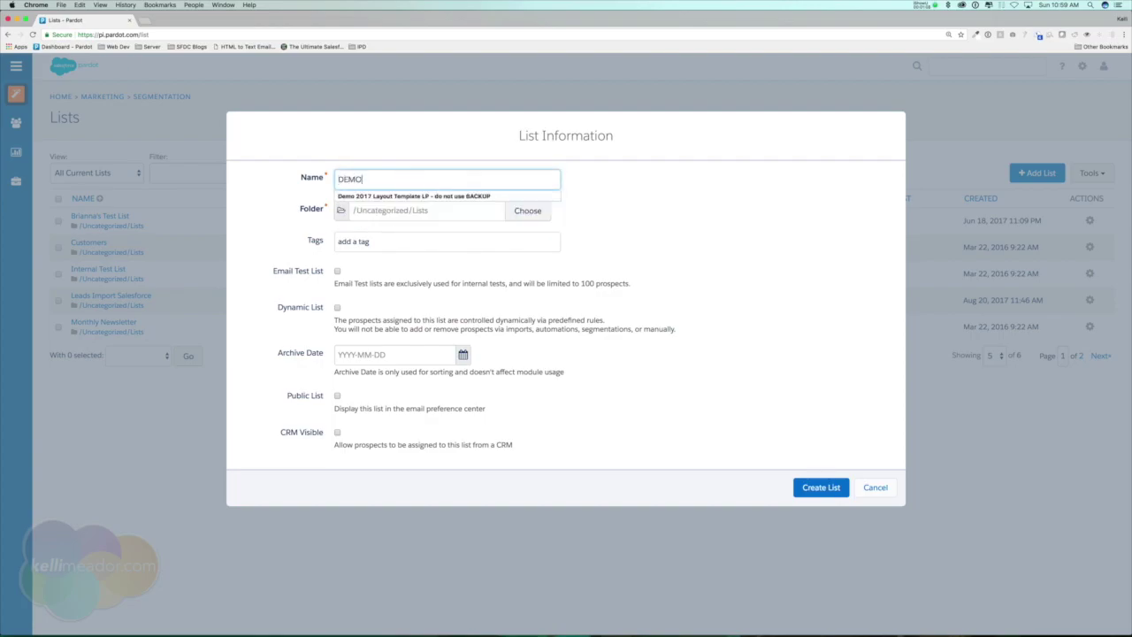
text( Sta)
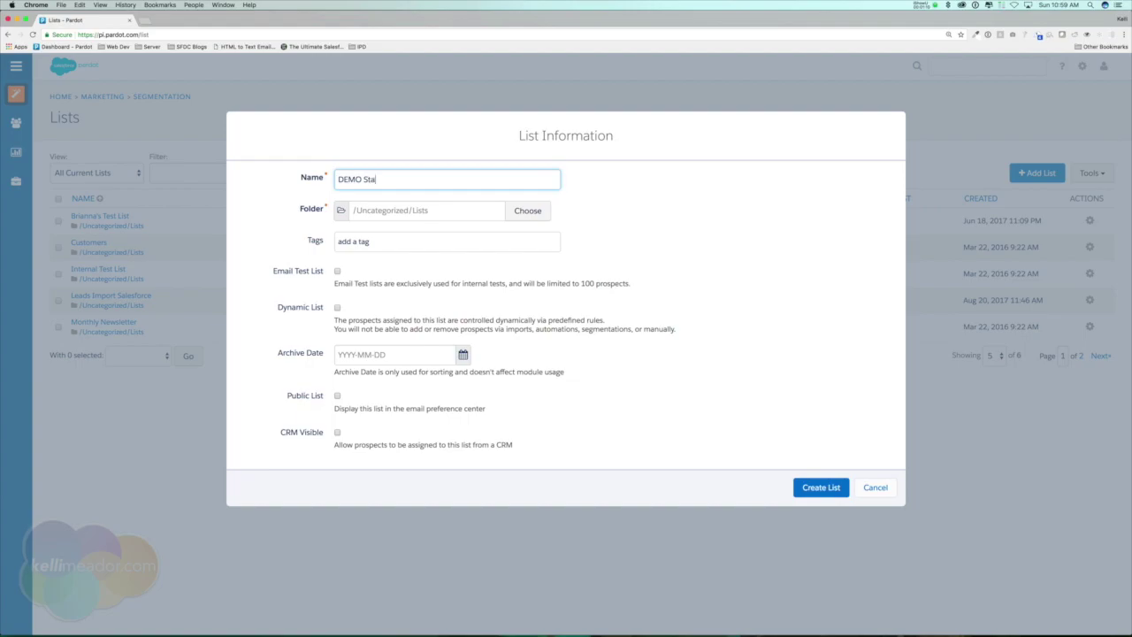
text(tic List)
Step: Make the list public and give it the label Announcements
click(288, 397)
text(a)
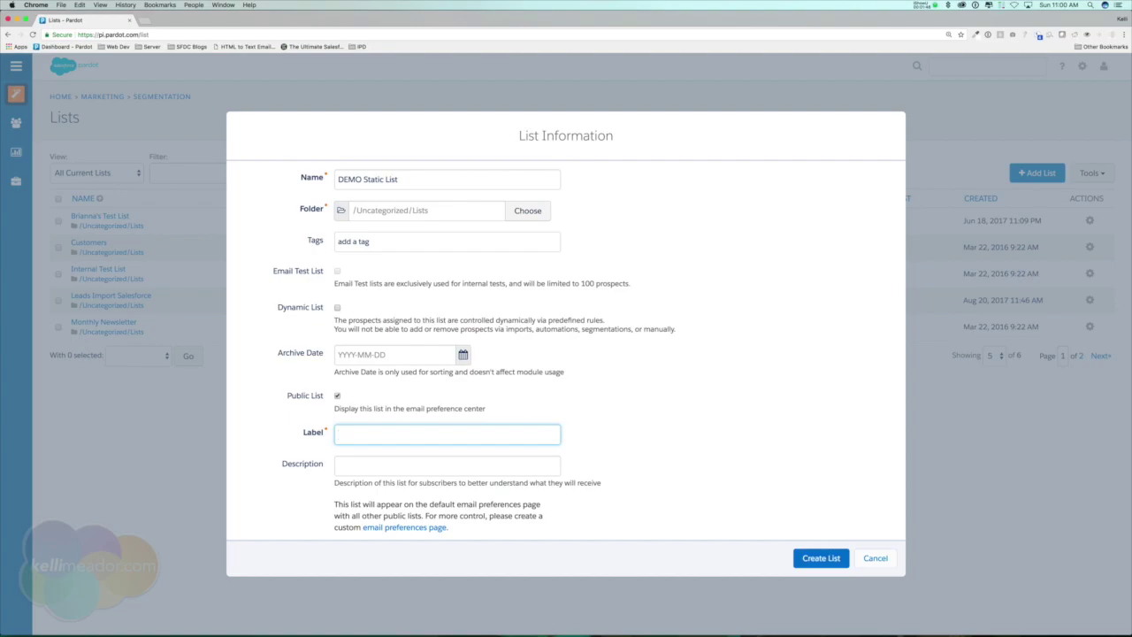
text(Annoucements)
click(447, 465)
click(378, 434)
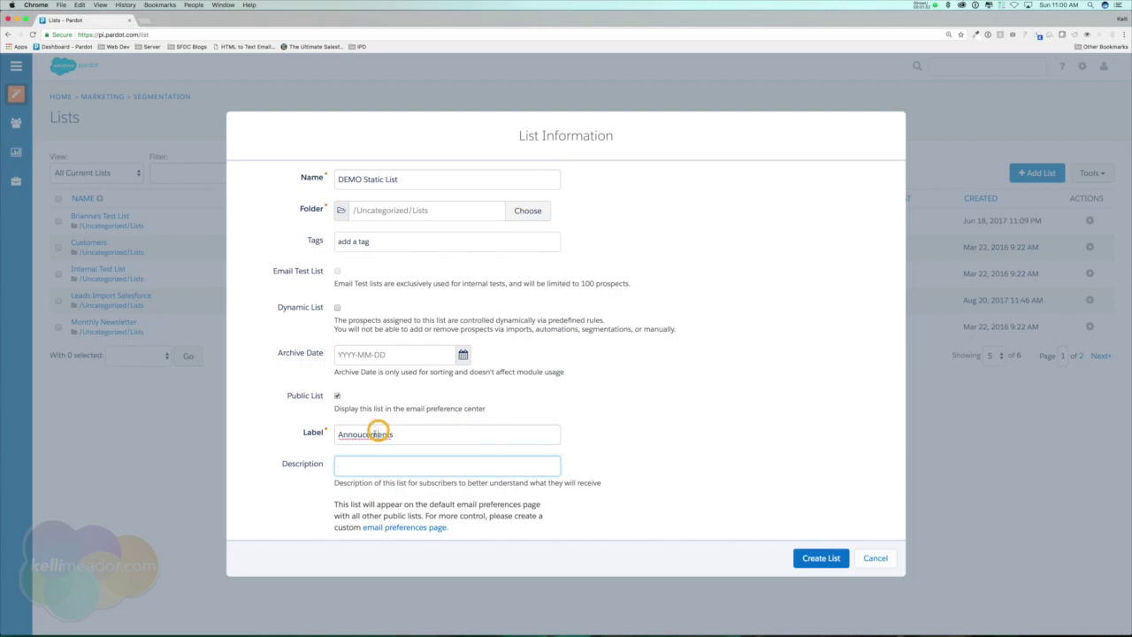
right_click(379, 433)
click(400, 440)
Step: Describe the list as "Collection of monthly announcements on our company" and create it
click(398, 462)
text(Collection of monthly)
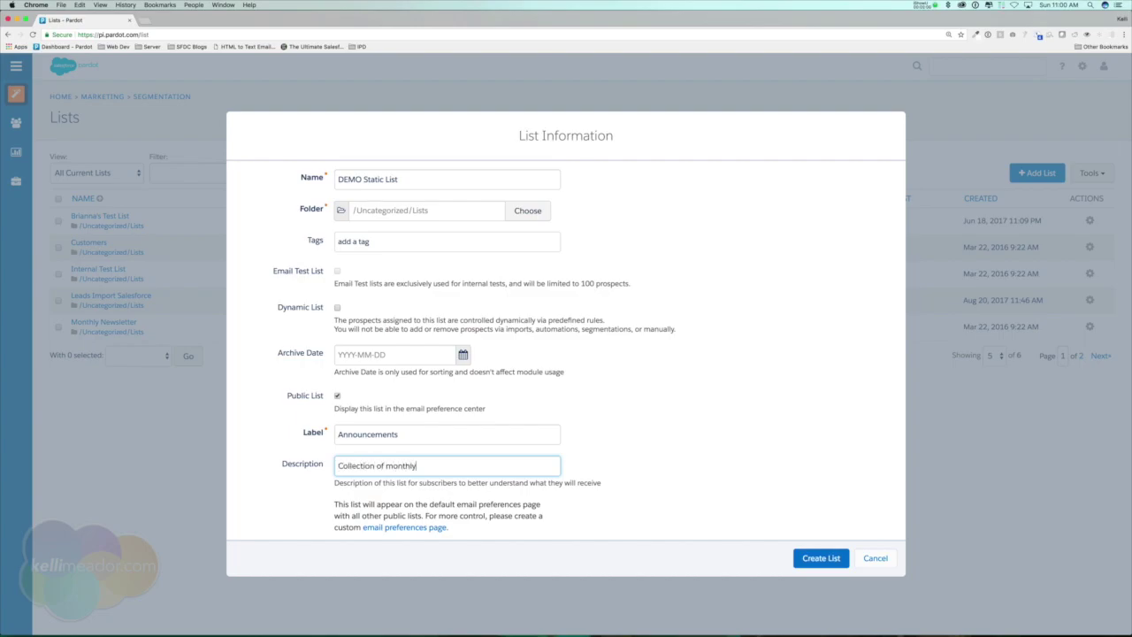
text( annoucements on our company)
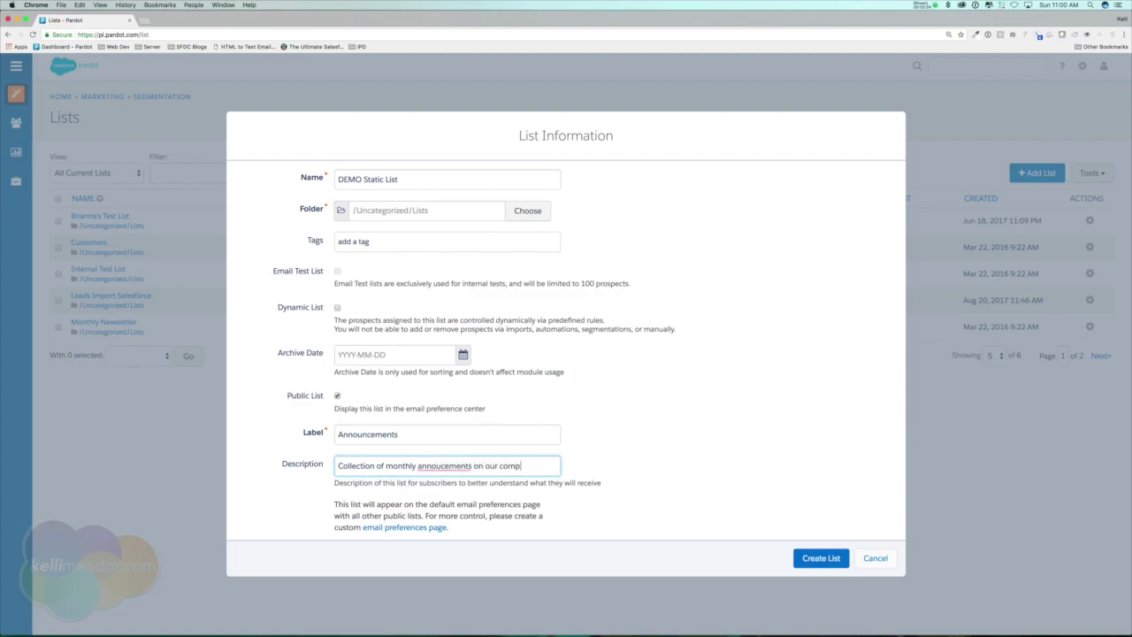
right_click(449, 466)
click(488, 456)
scroll(561, 478, down, 2)
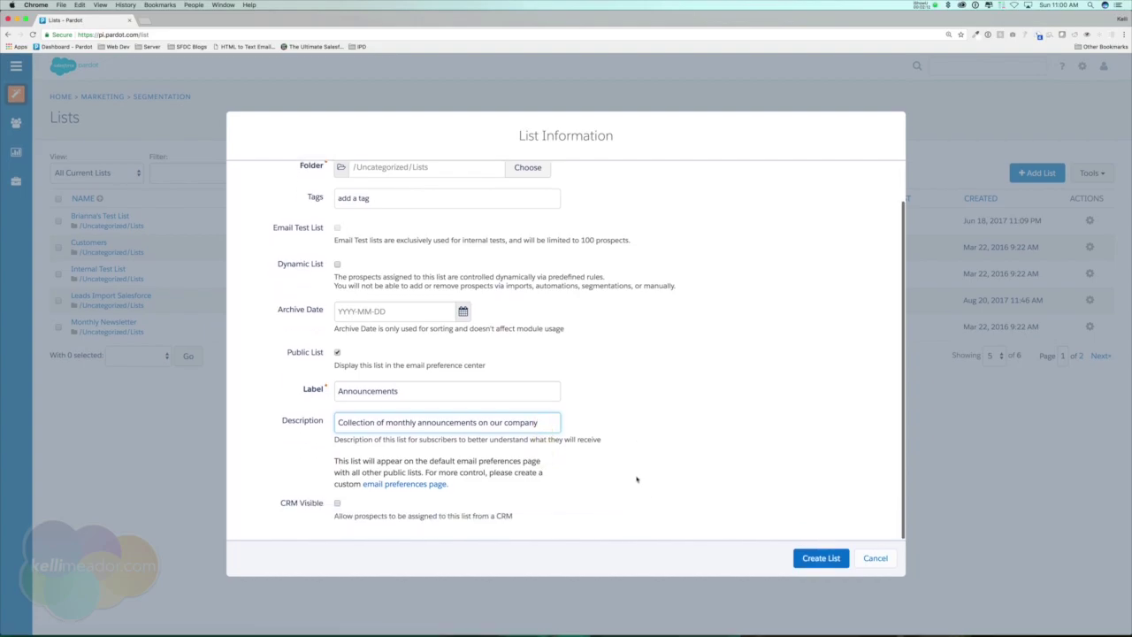
click(821, 558)
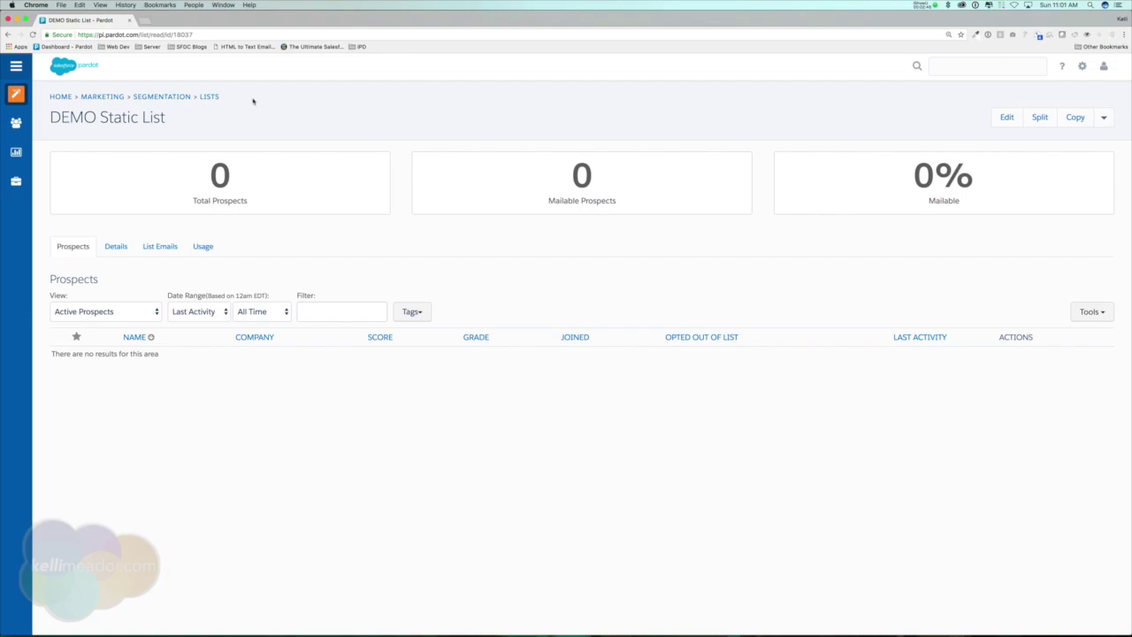
Step: Add another list named Demo Dynamic List, mark it as dynamic and proceed to setting its rules
click(217, 97)
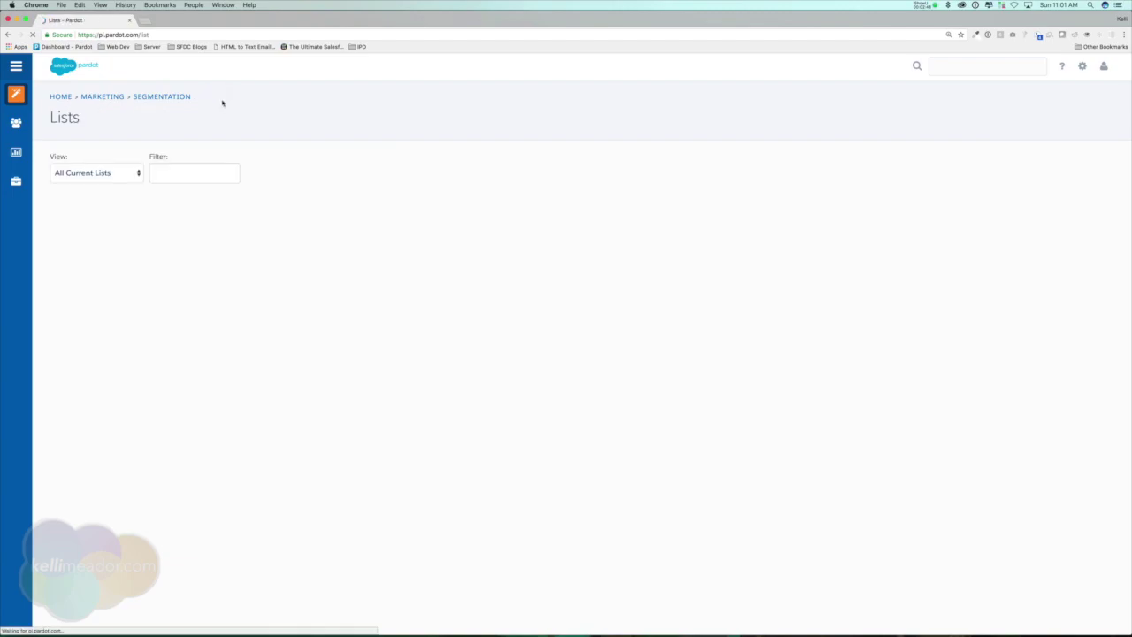
click(1028, 170)
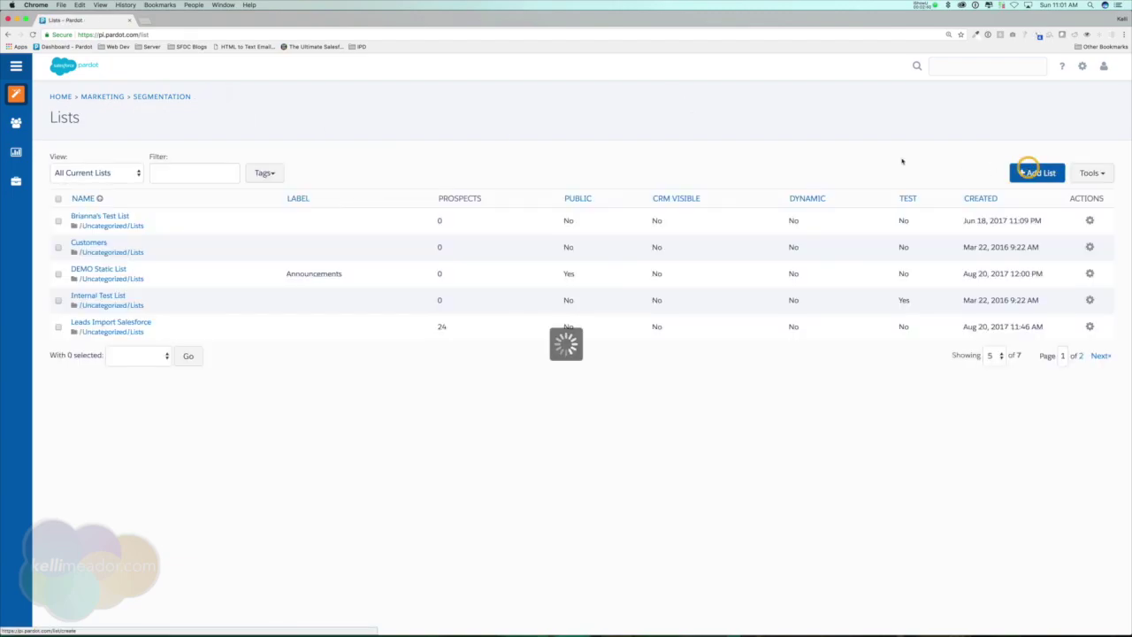
click(376, 181)
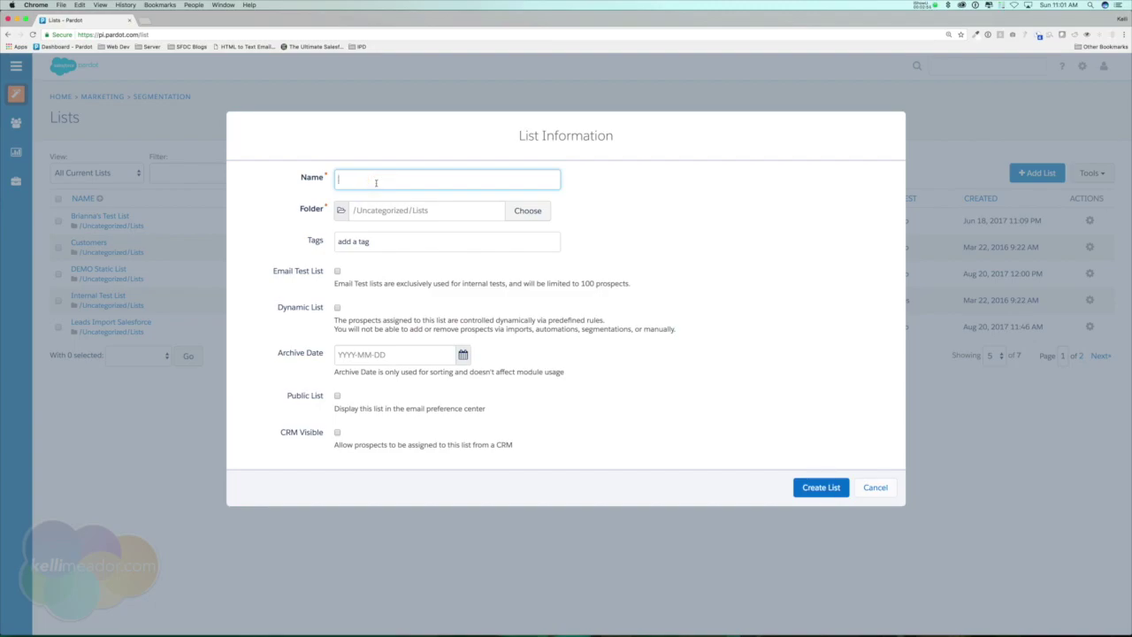
text(De)
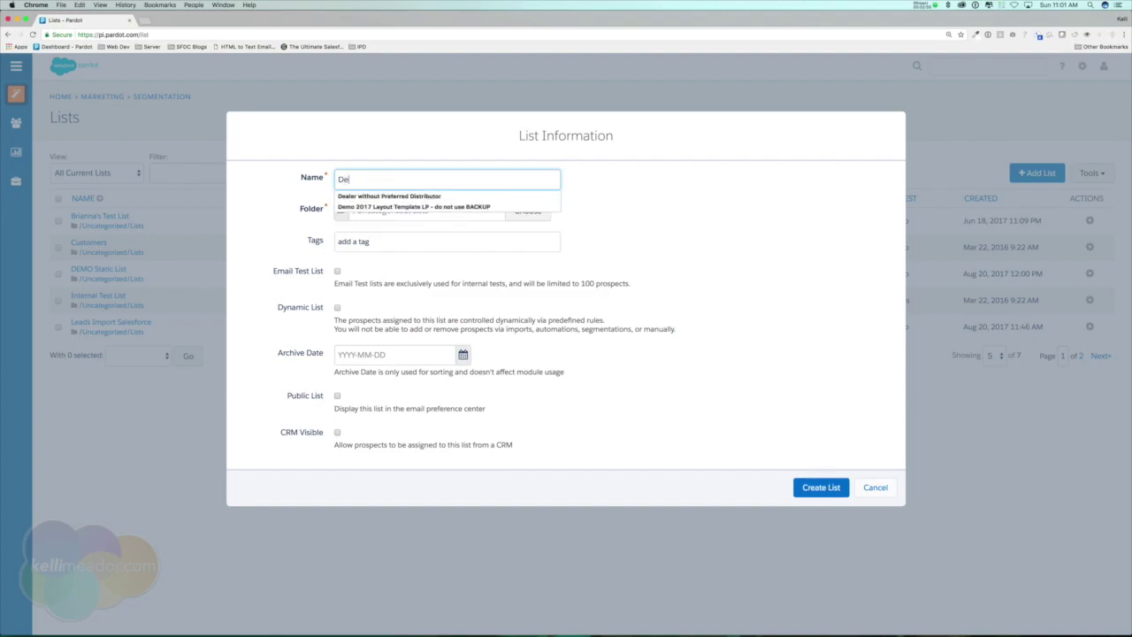
text(mo Dynamic Lists)
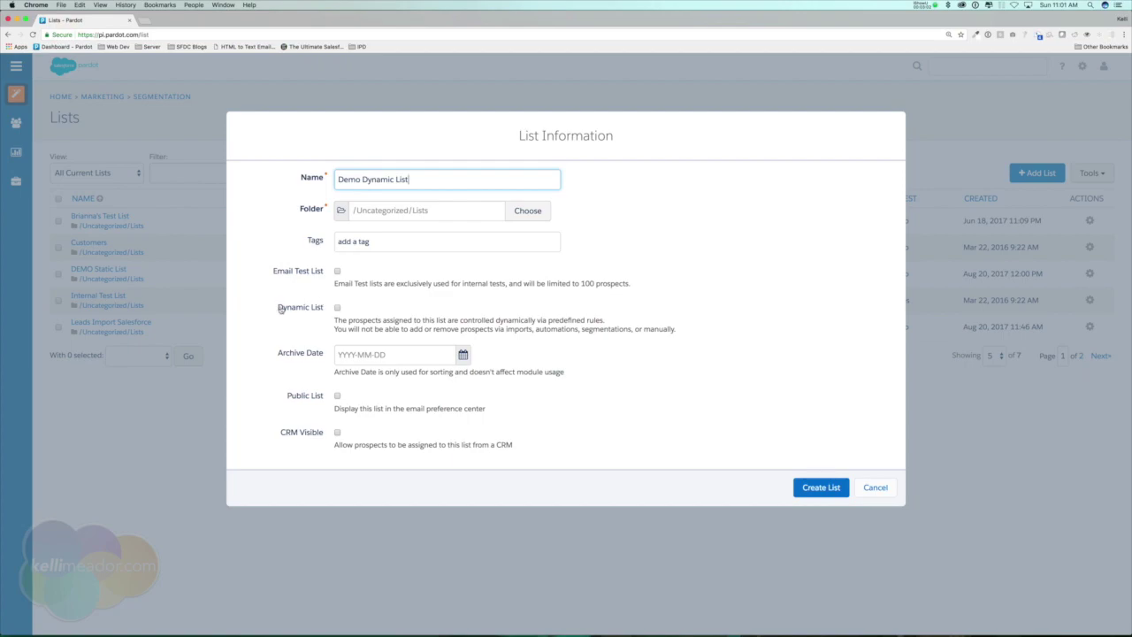
click(337, 309)
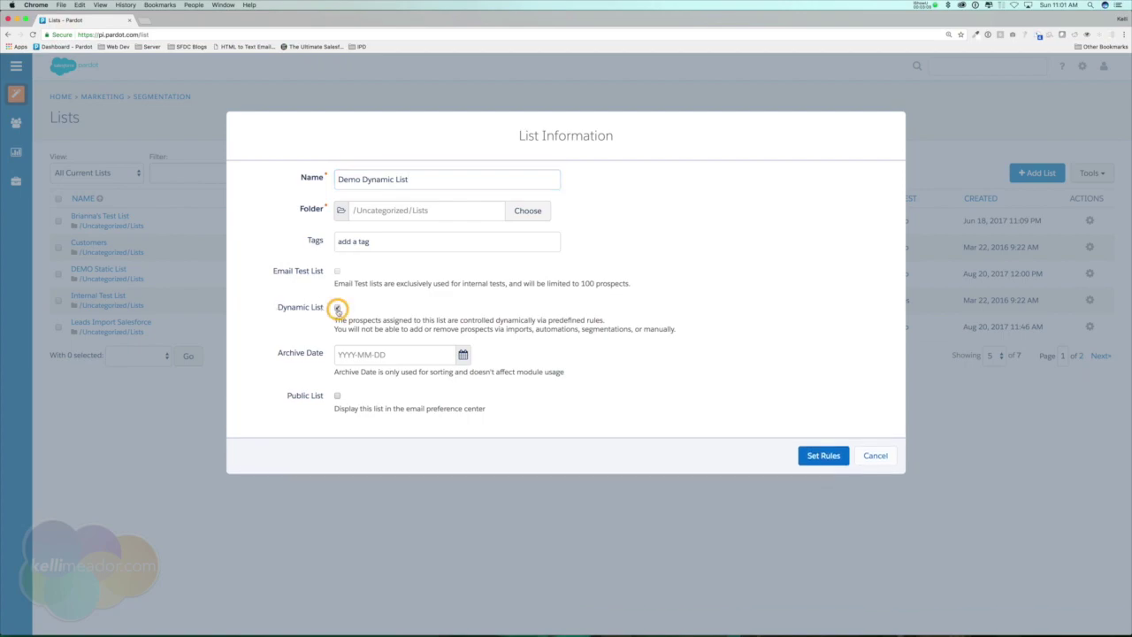
click(828, 457)
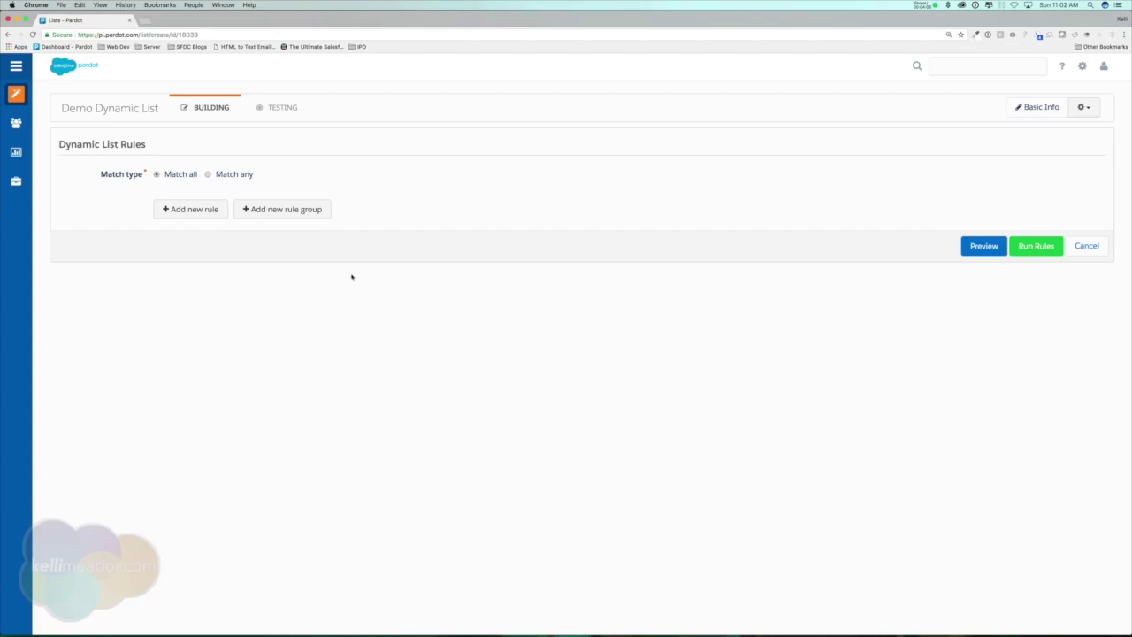
Step: Add a rule requiring the prospect default field Job Title to contain VP, and run the dynamic list's rules
click(425, 291)
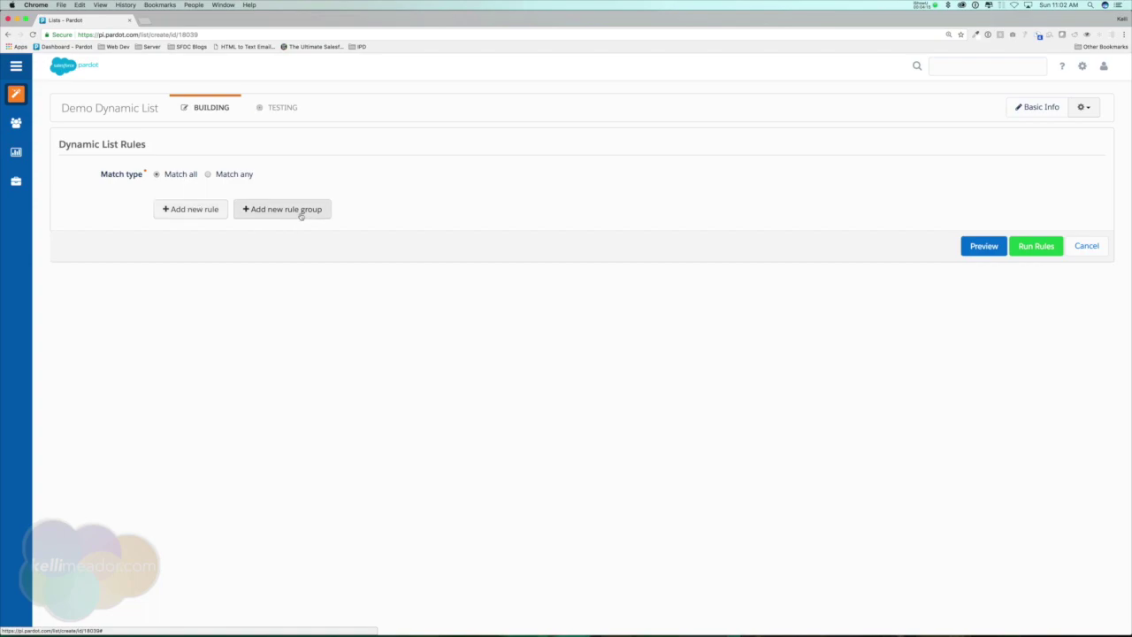
click(196, 214)
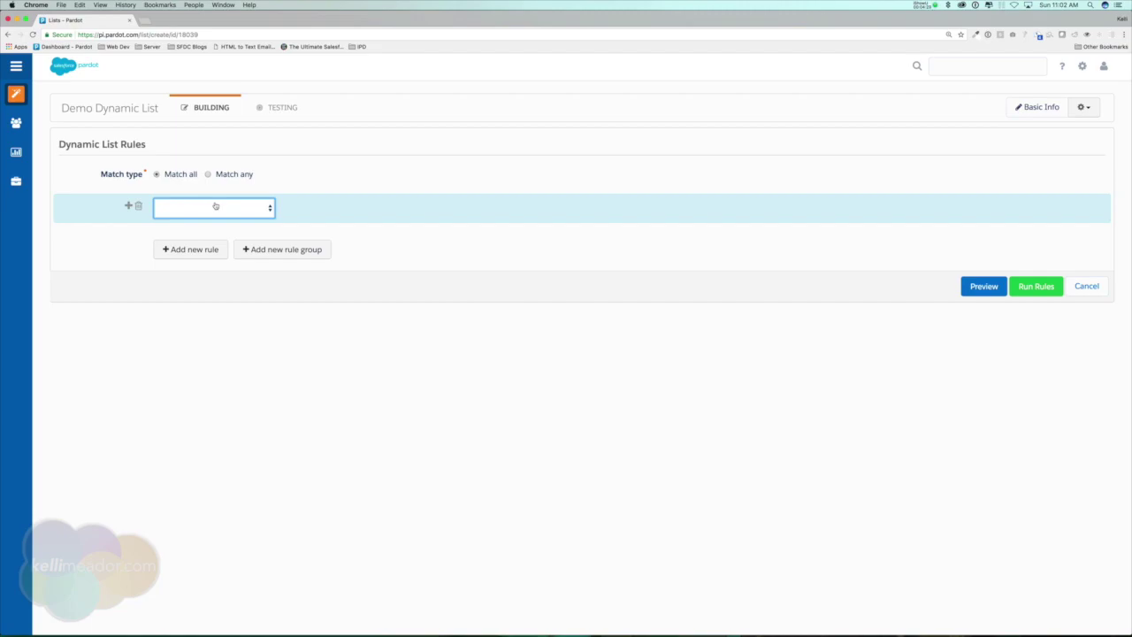
click(215, 206)
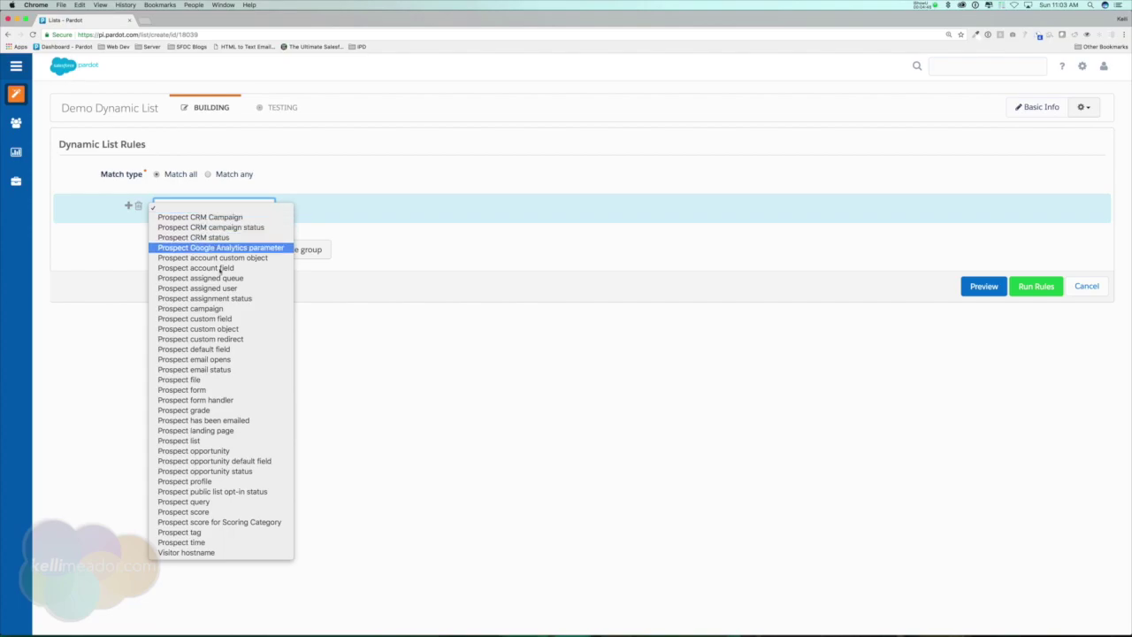
click(222, 352)
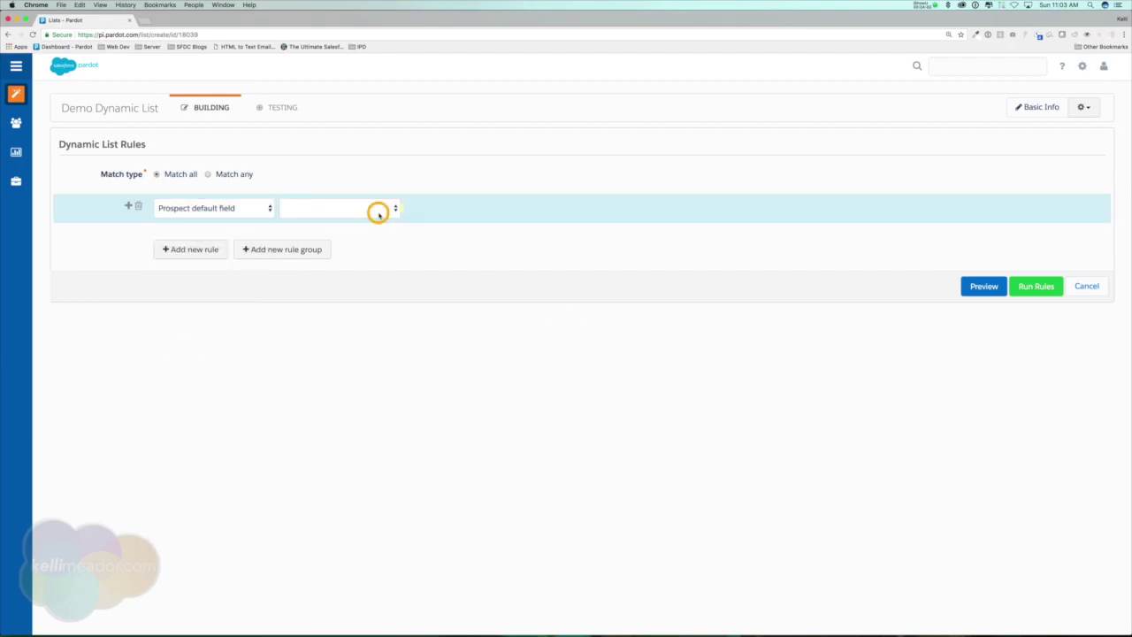
click(380, 211)
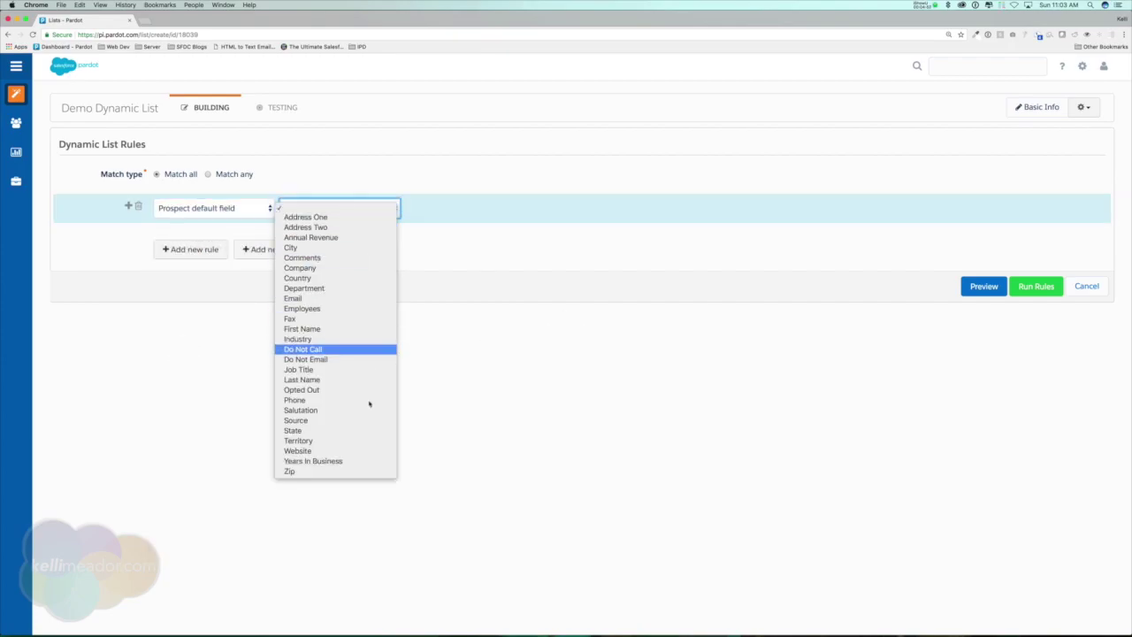
click(382, 368)
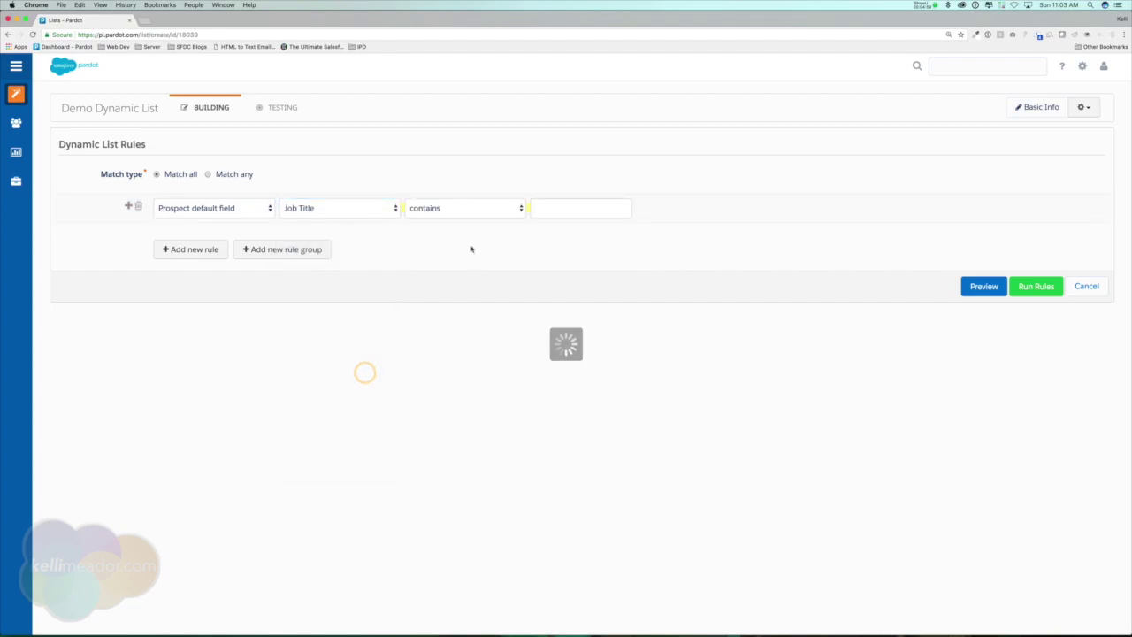
click(583, 210)
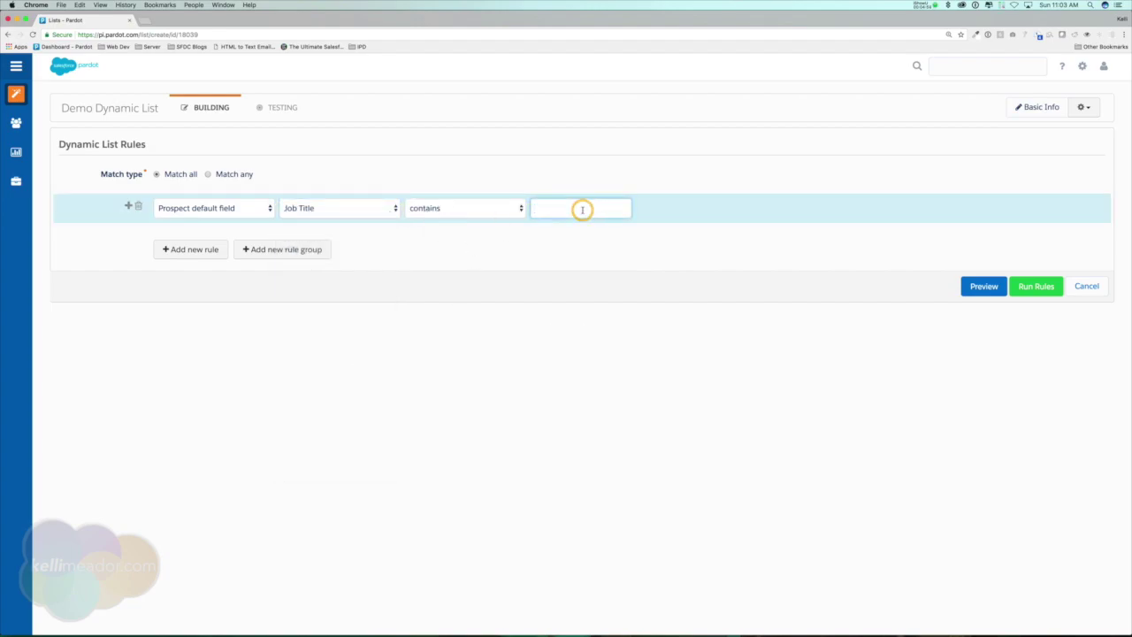
text(VP)
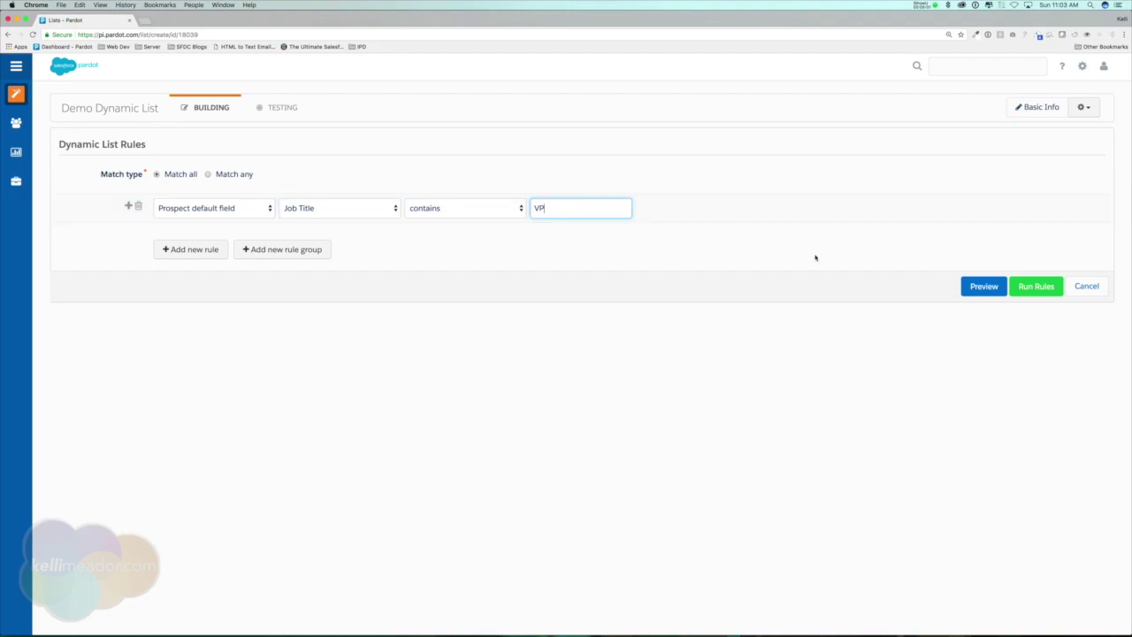
click(1031, 292)
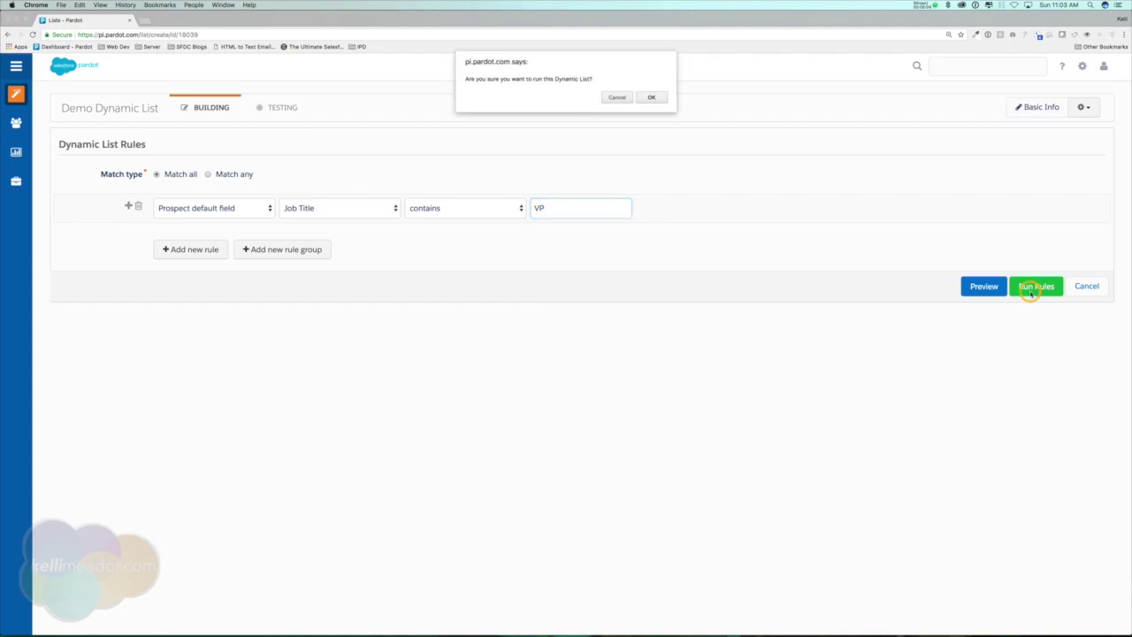
click(659, 97)
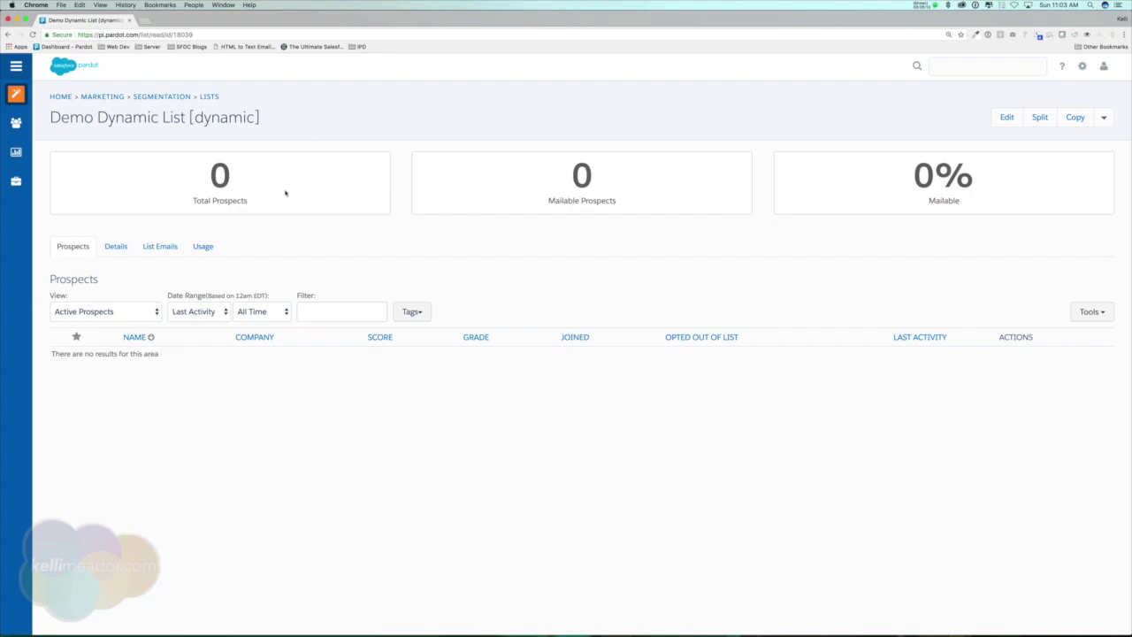
Step: Review the dynamic list's details, including its rule definition
click(116, 246)
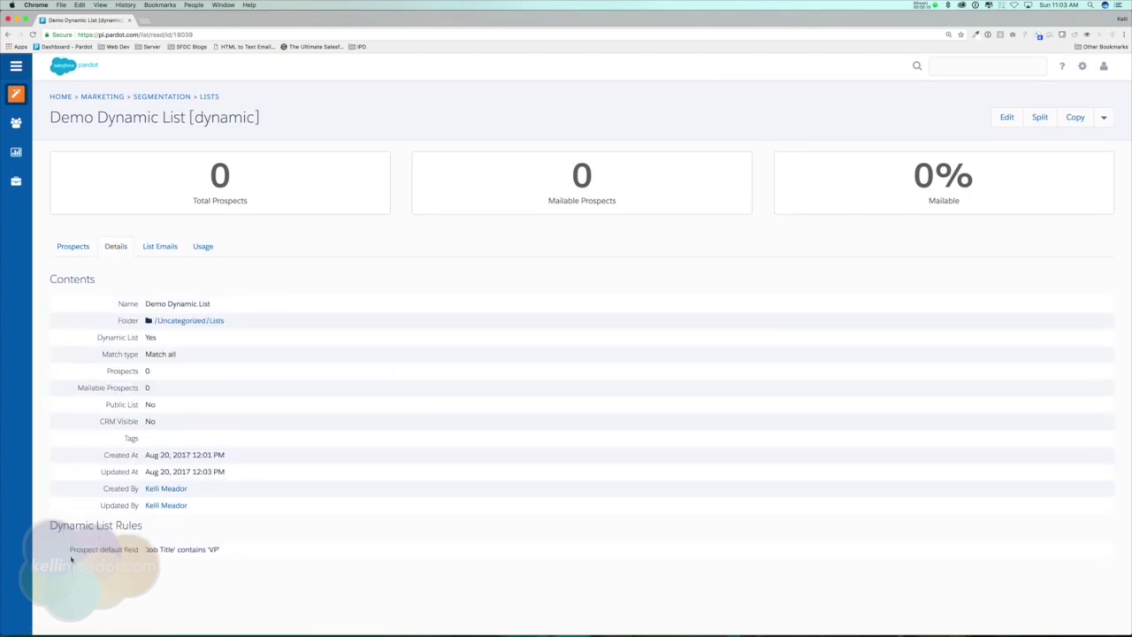
drag(70, 550, 230, 549)
click(269, 549)
Step: Add another list named DEMO Dynamic List 2, mark it as dynamic and proceed to setting its rules
click(216, 96)
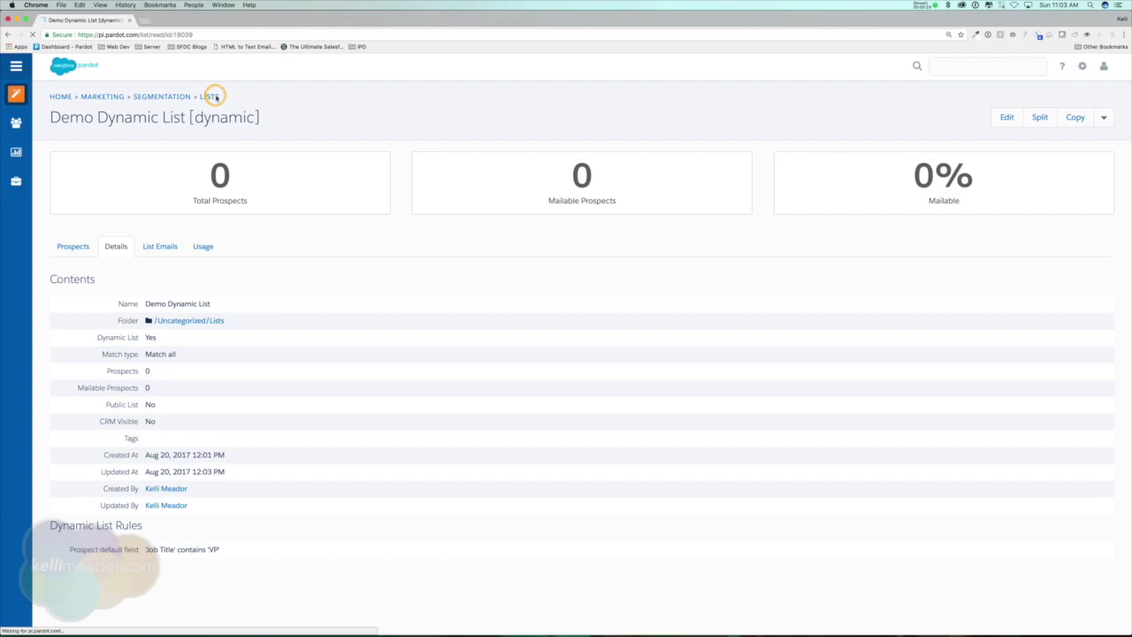
click(1040, 172)
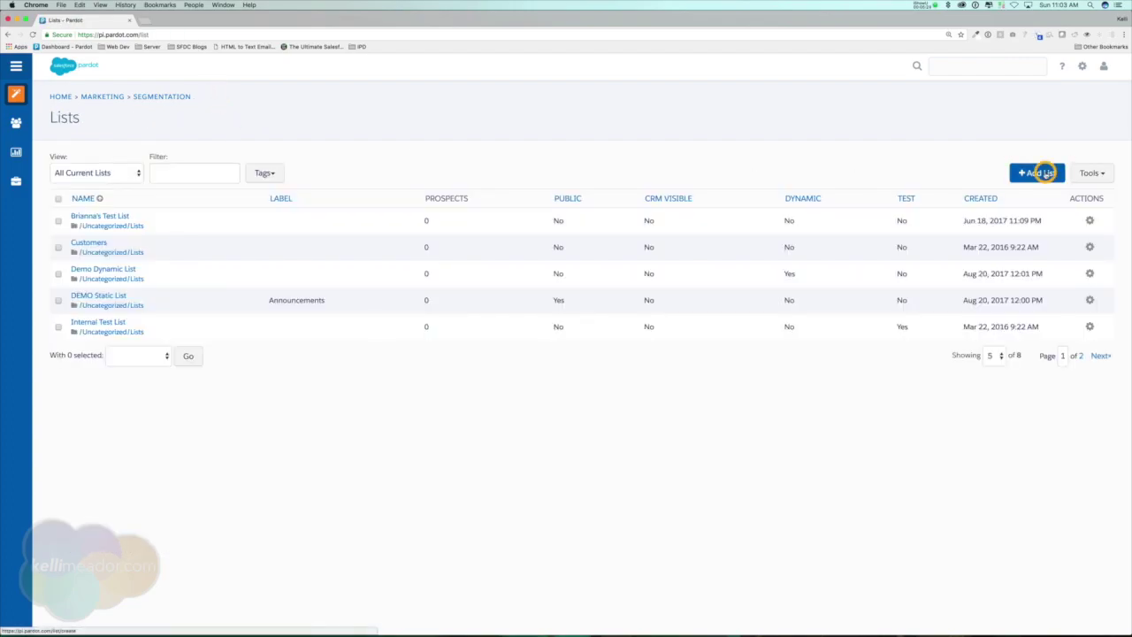
click(430, 179)
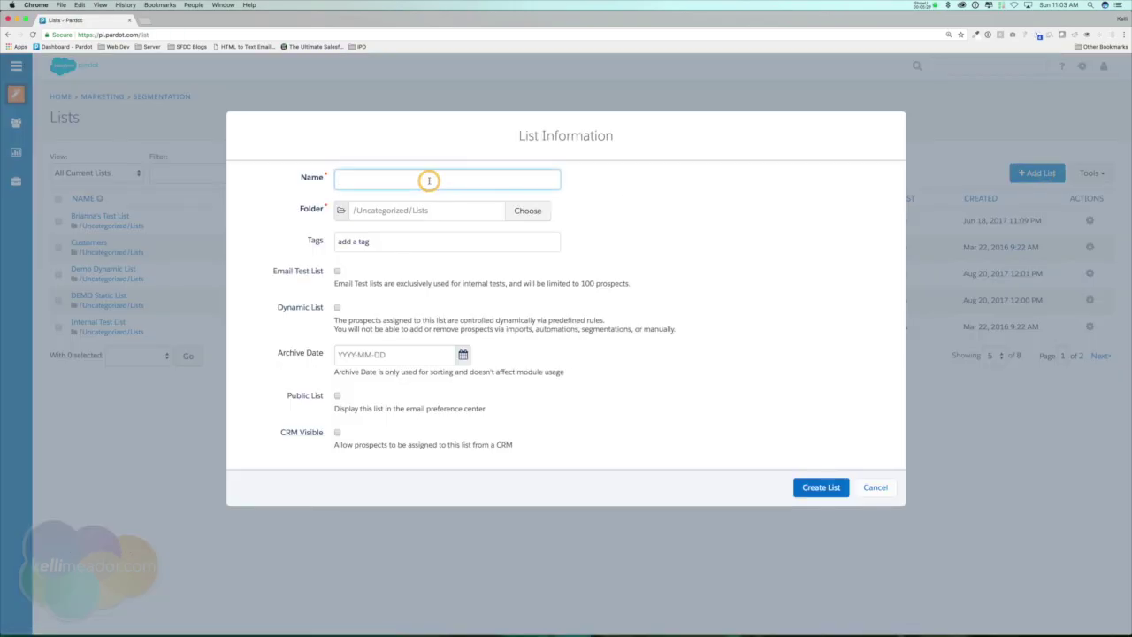
text(DEMO Dy)
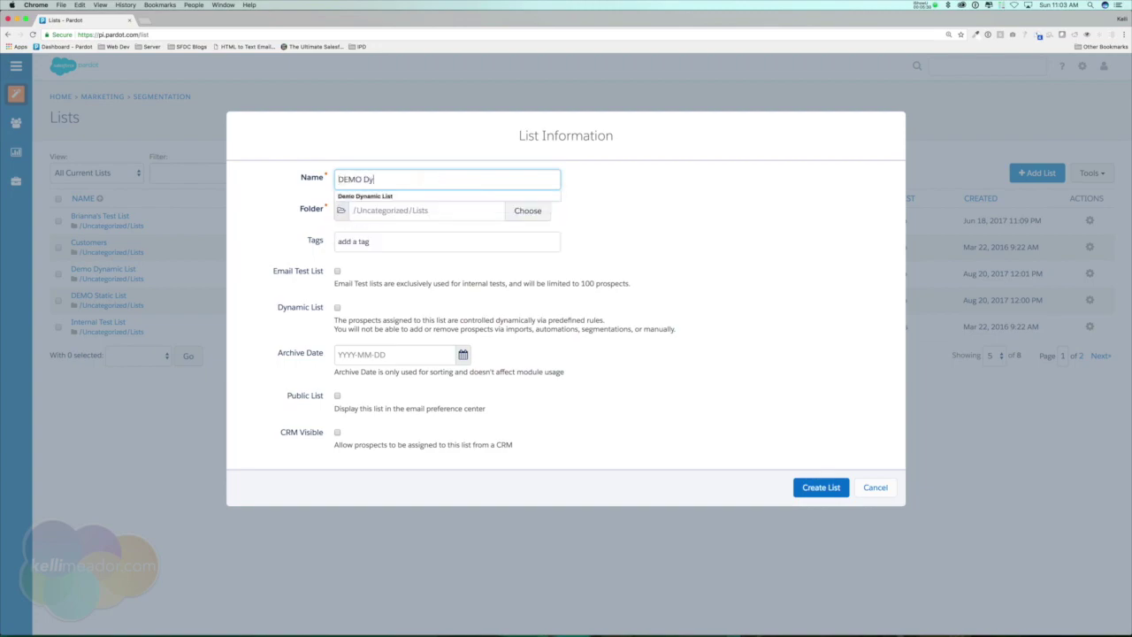
text(namic List 2)
click(337, 307)
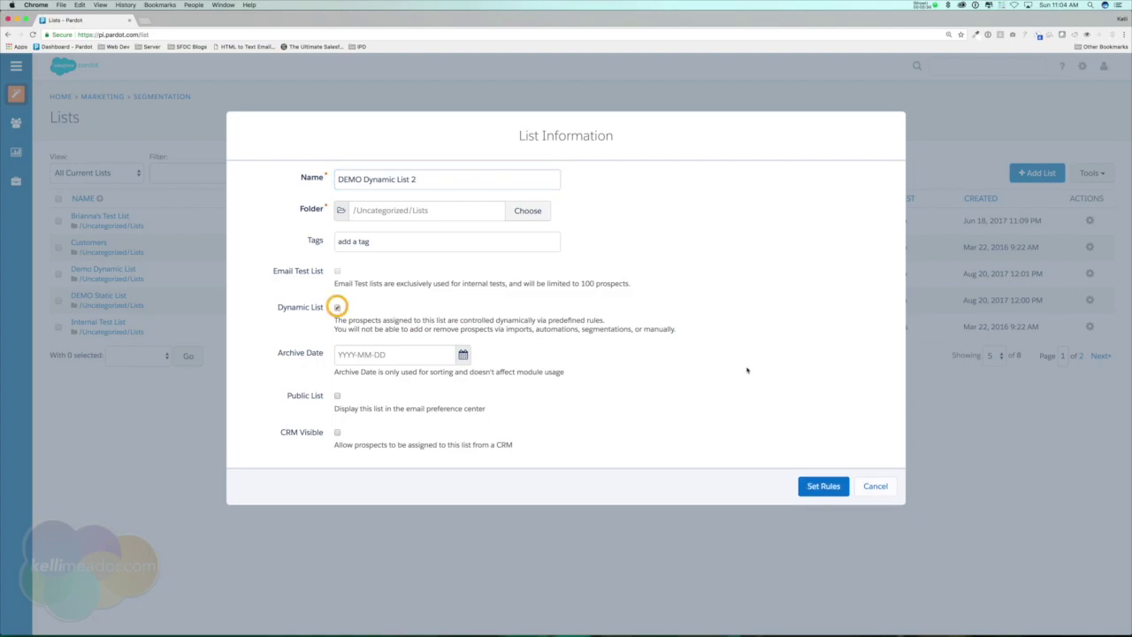
click(824, 451)
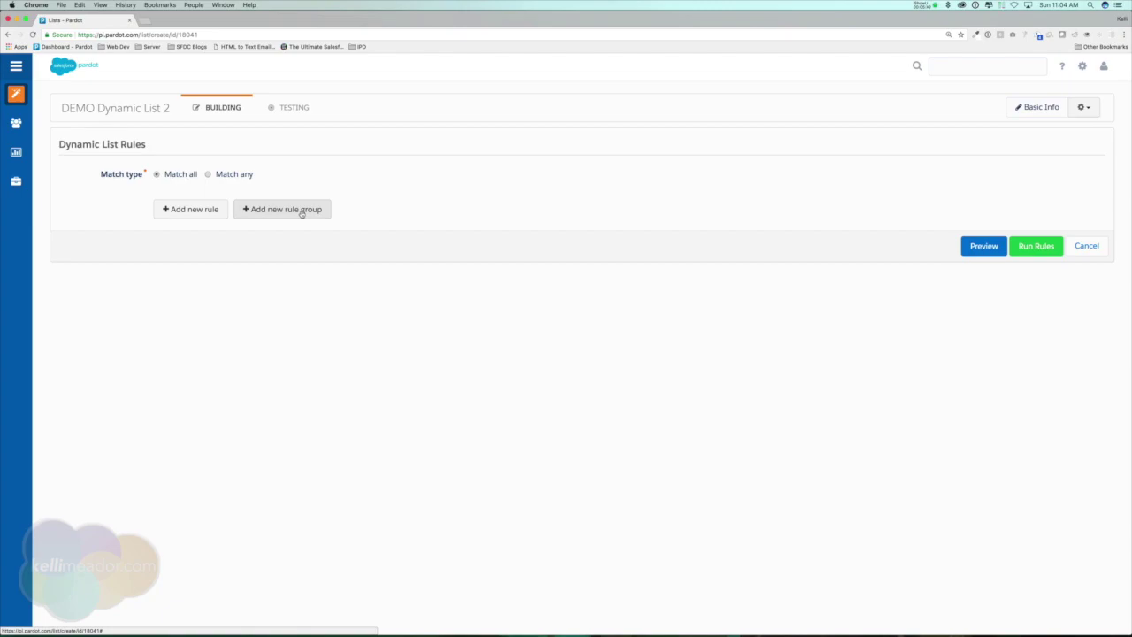
Step: Add a rule group whose first rule requires the prospect CRM campaign status for DM Campaign to Top Customers - Nov 12-23, 2001 to be Received
click(302, 211)
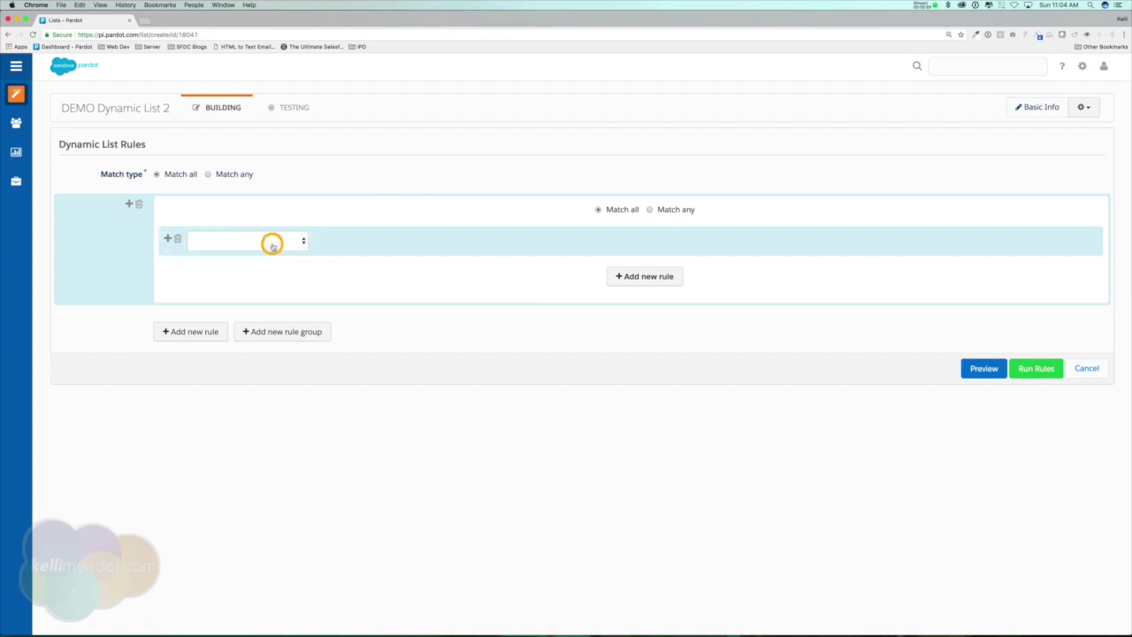
click(270, 241)
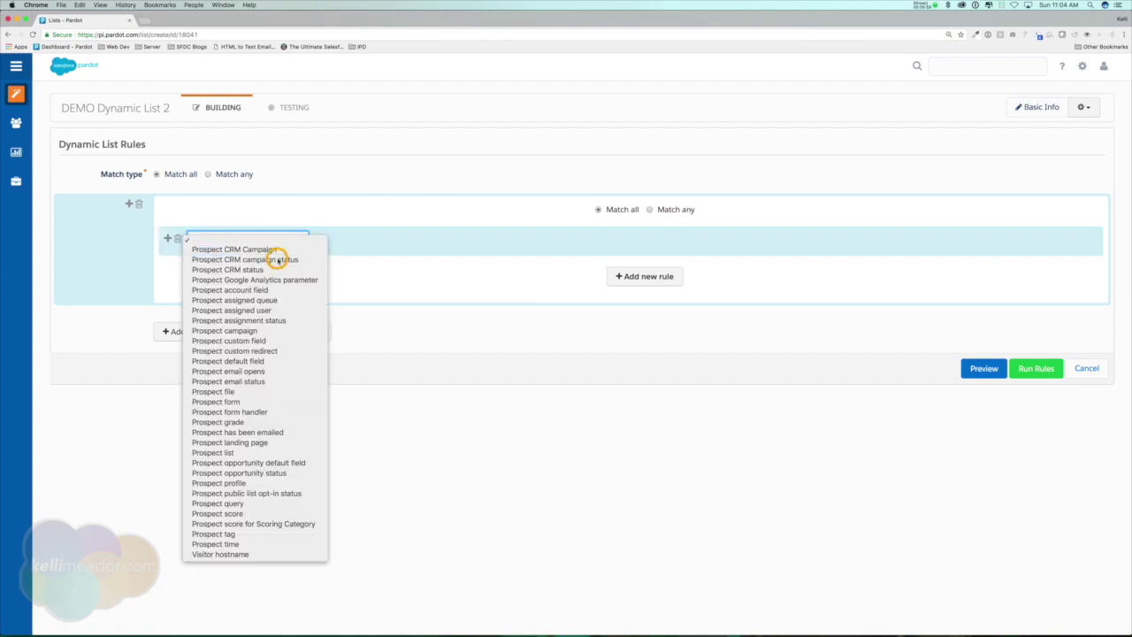
click(276, 259)
click(418, 244)
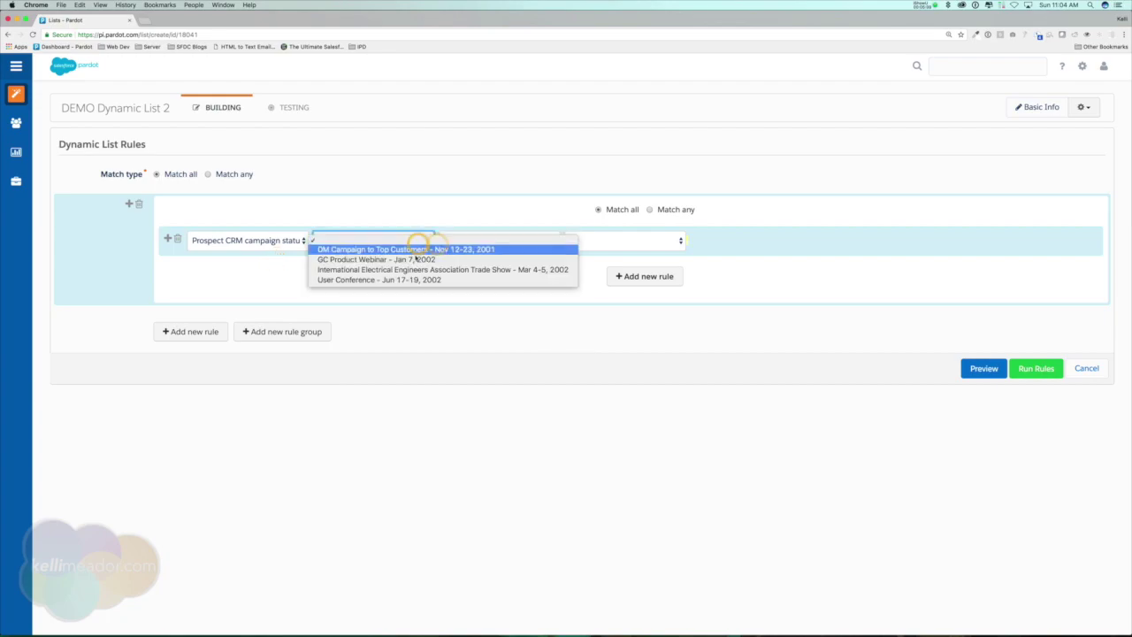
click(417, 250)
click(615, 243)
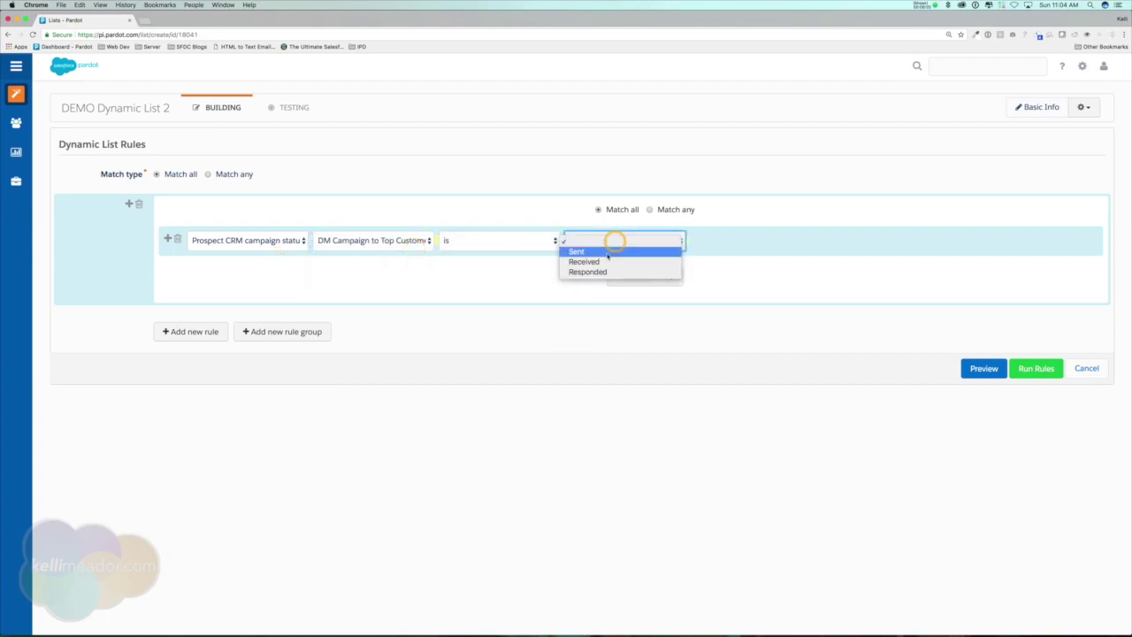
click(607, 258)
Step: Add a second rule inside the rule group and set the group to match any
click(660, 282)
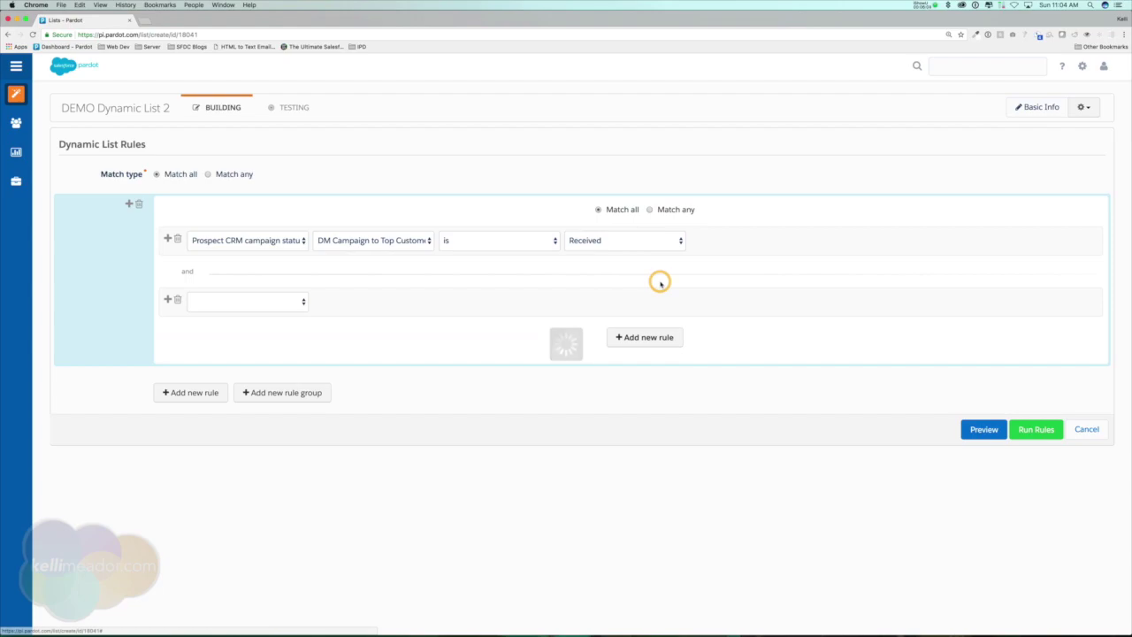
click(188, 270)
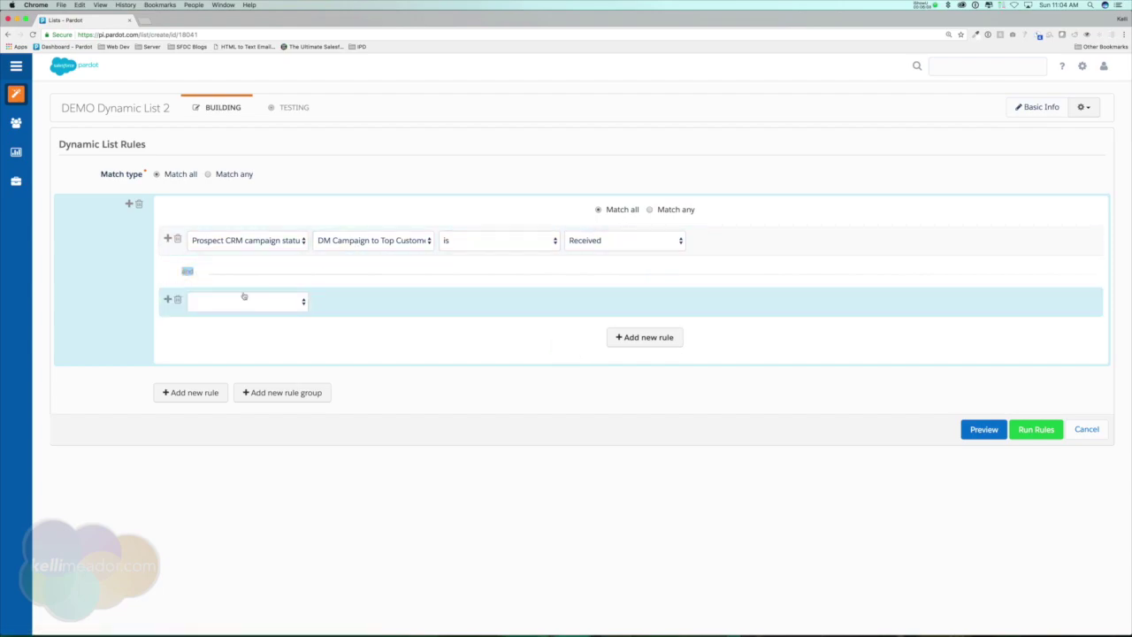
click(186, 272)
click(209, 276)
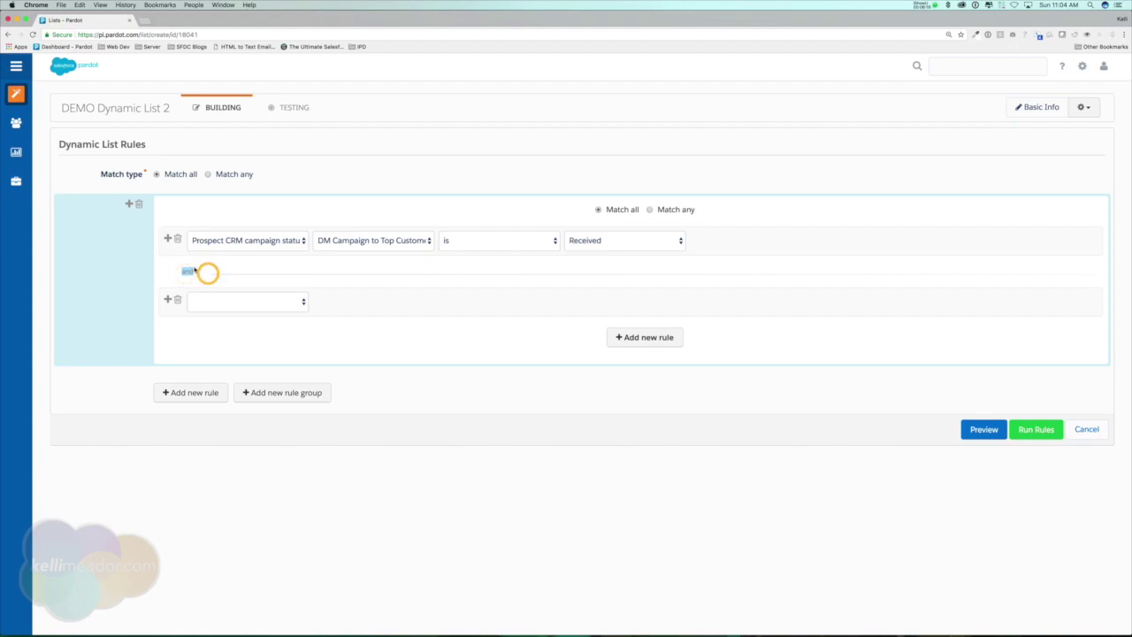
click(653, 211)
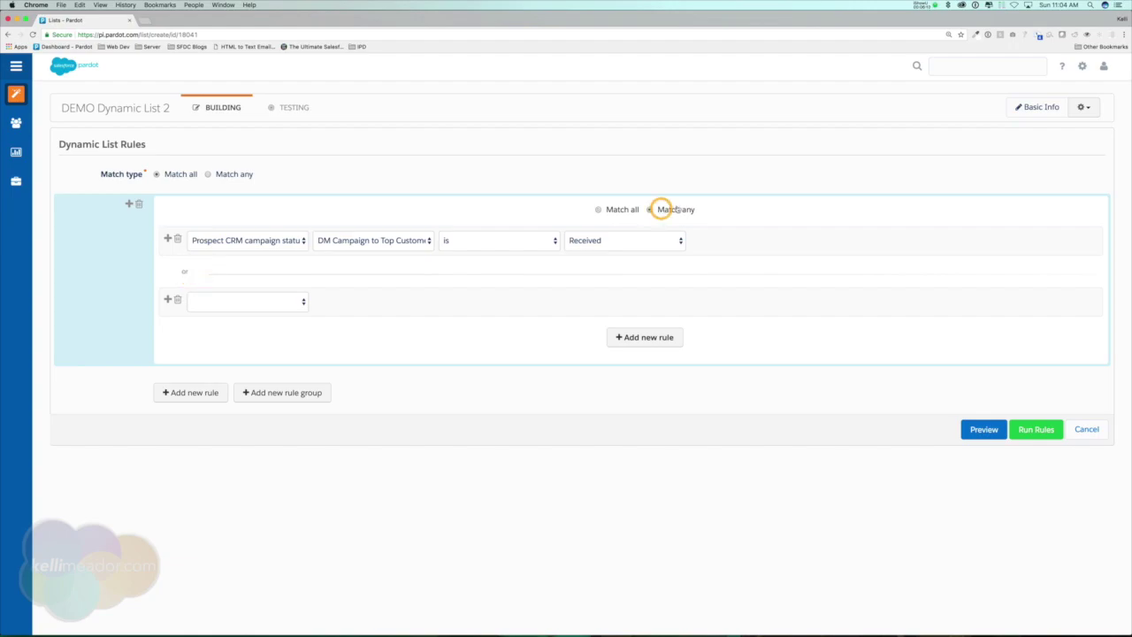
click(261, 301)
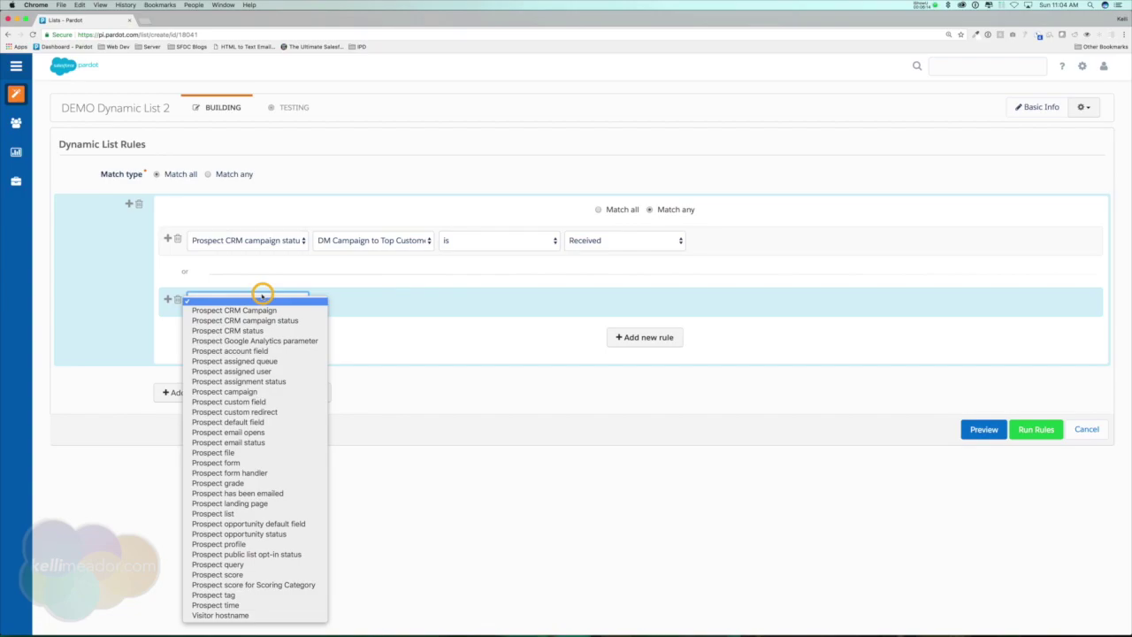
click(268, 311)
click(379, 301)
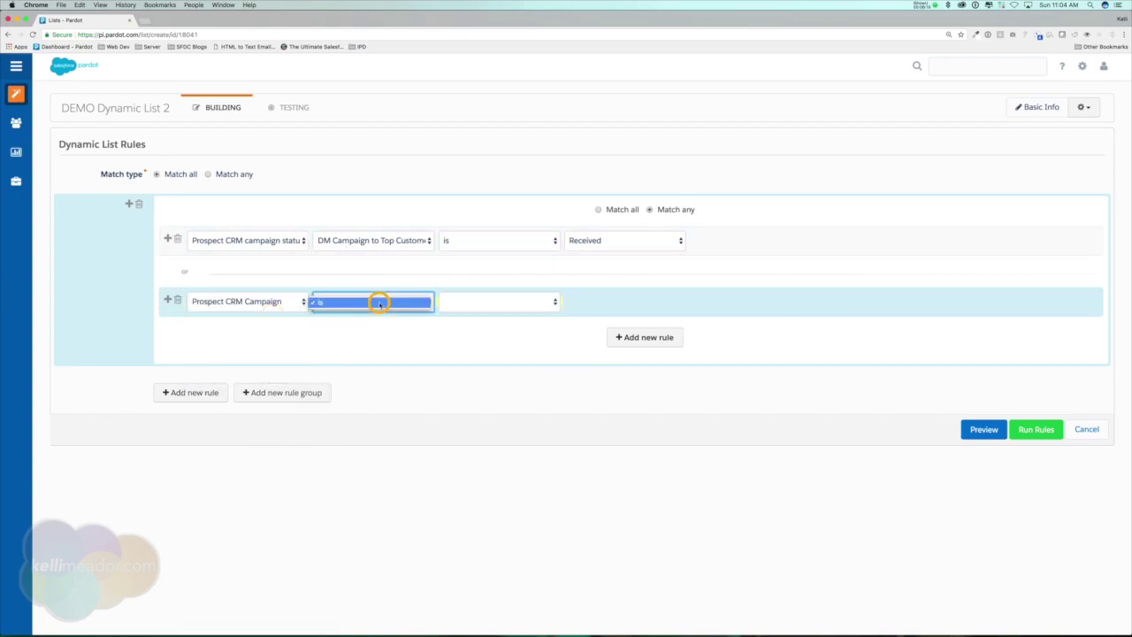
click(387, 301)
Step: Set the group's second rule to require the prospect CRM campaign status for GC Product Webinar - Jan 7, 2002 to be Received
click(266, 303)
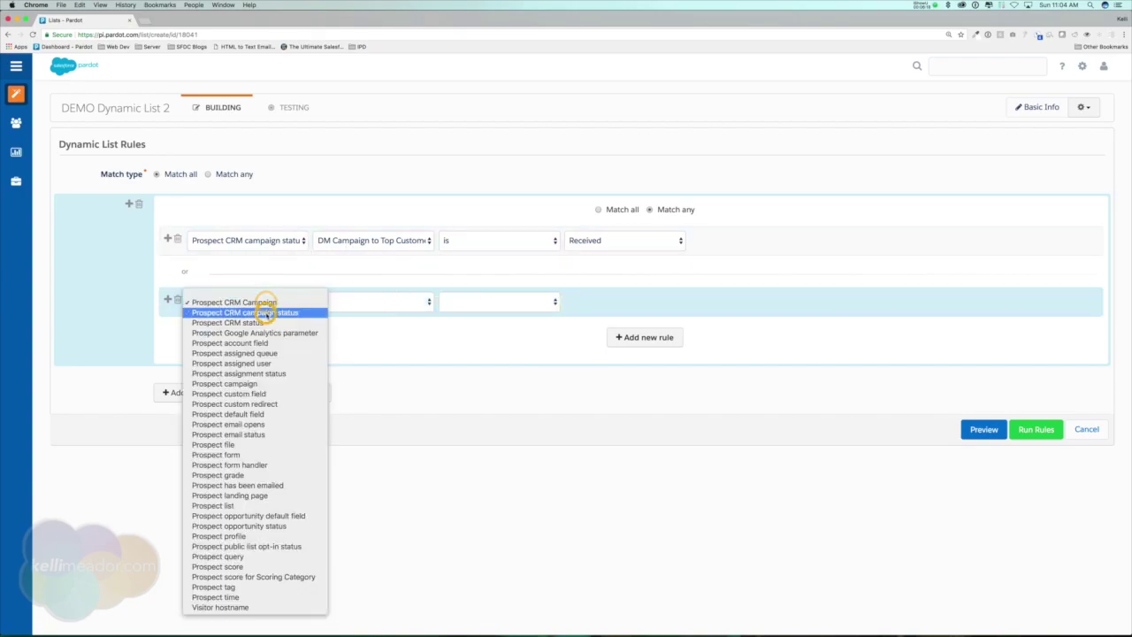
click(268, 312)
click(392, 301)
click(398, 322)
click(625, 307)
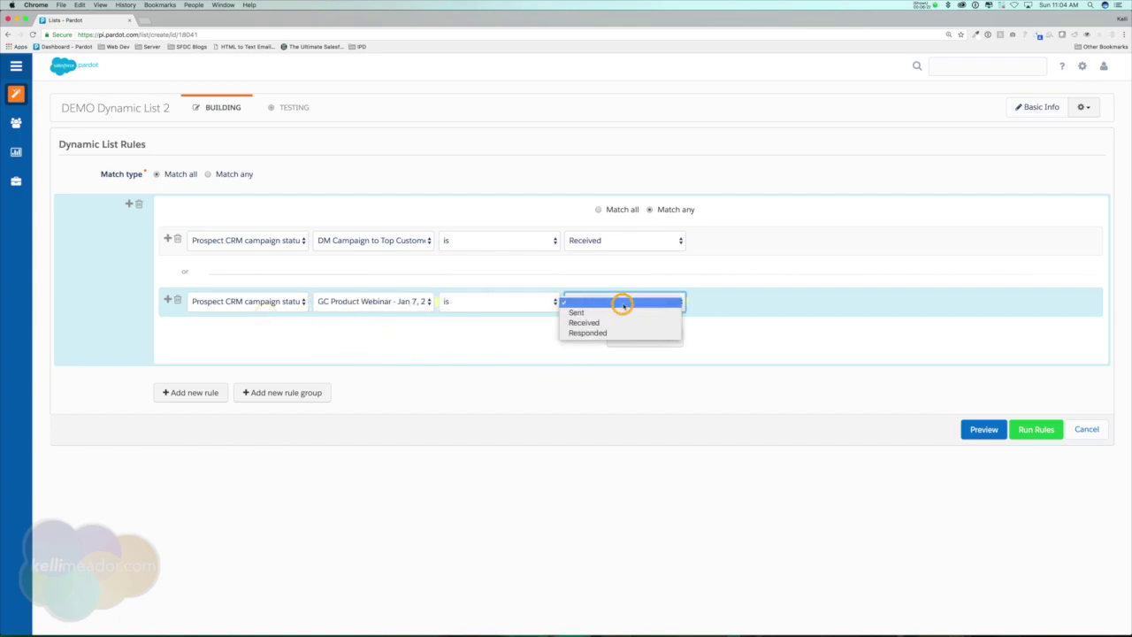
click(618, 321)
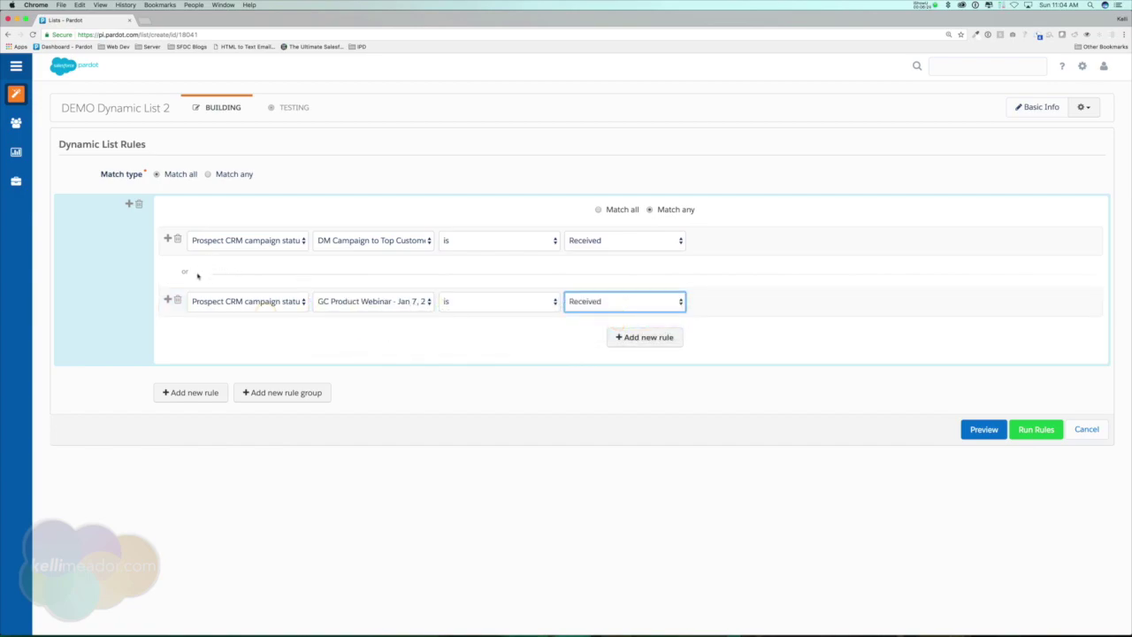
Step: Add a rule outside the group requiring the prospect default field State to be "California; CA"
click(176, 393)
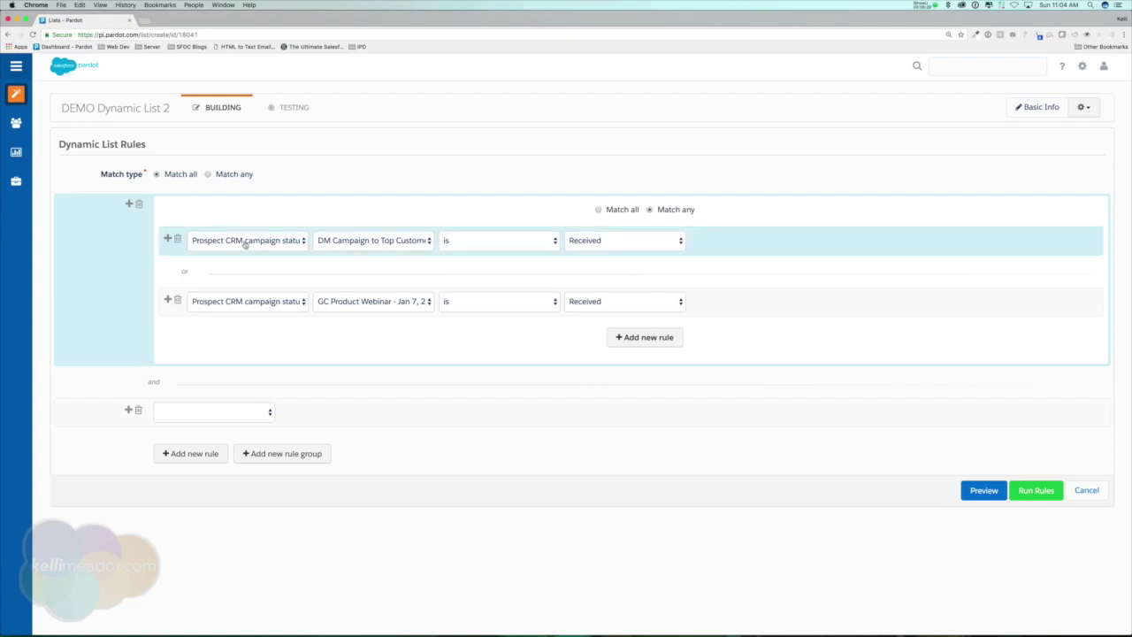
click(227, 411)
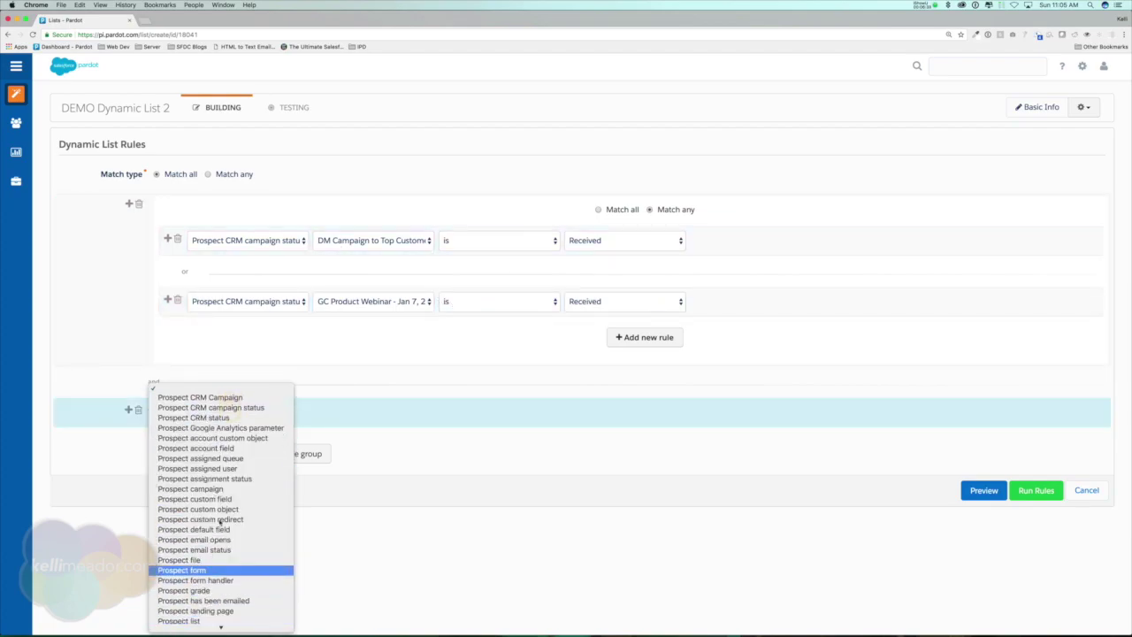
click(212, 529)
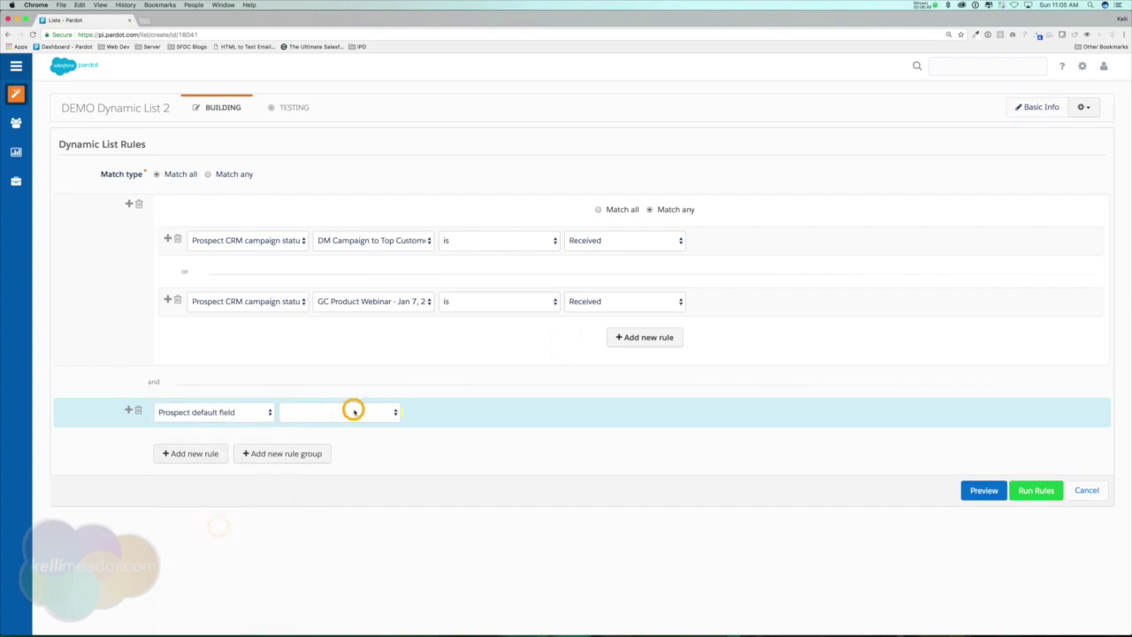
click(354, 412)
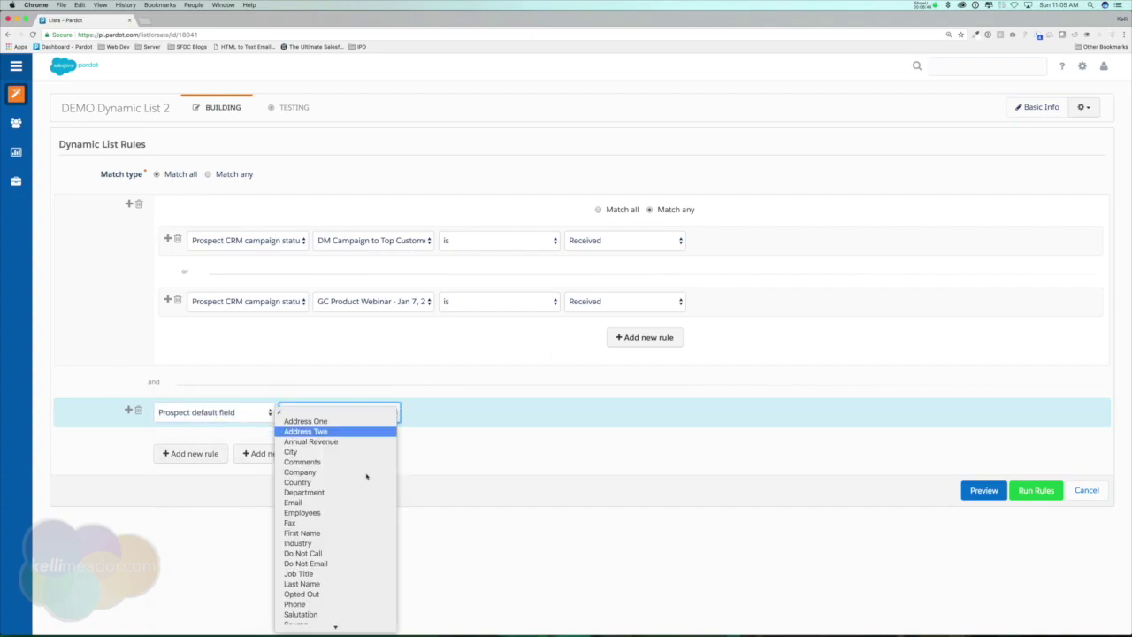
scroll(366, 473, down, 1)
scroll(357, 591, down, 2)
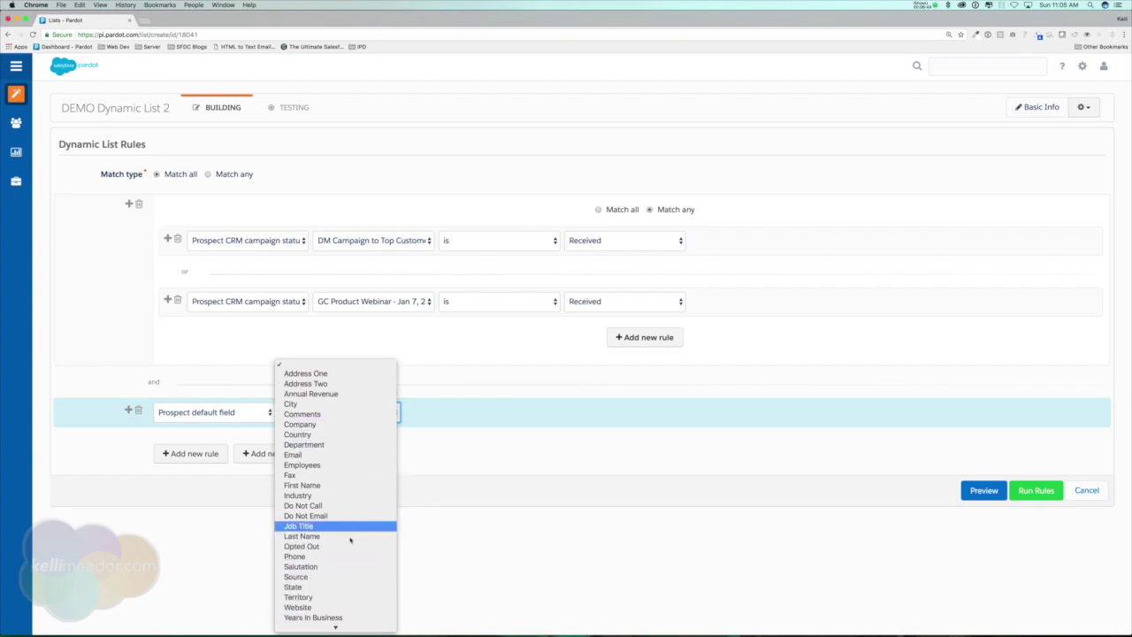
click(342, 589)
click(448, 411)
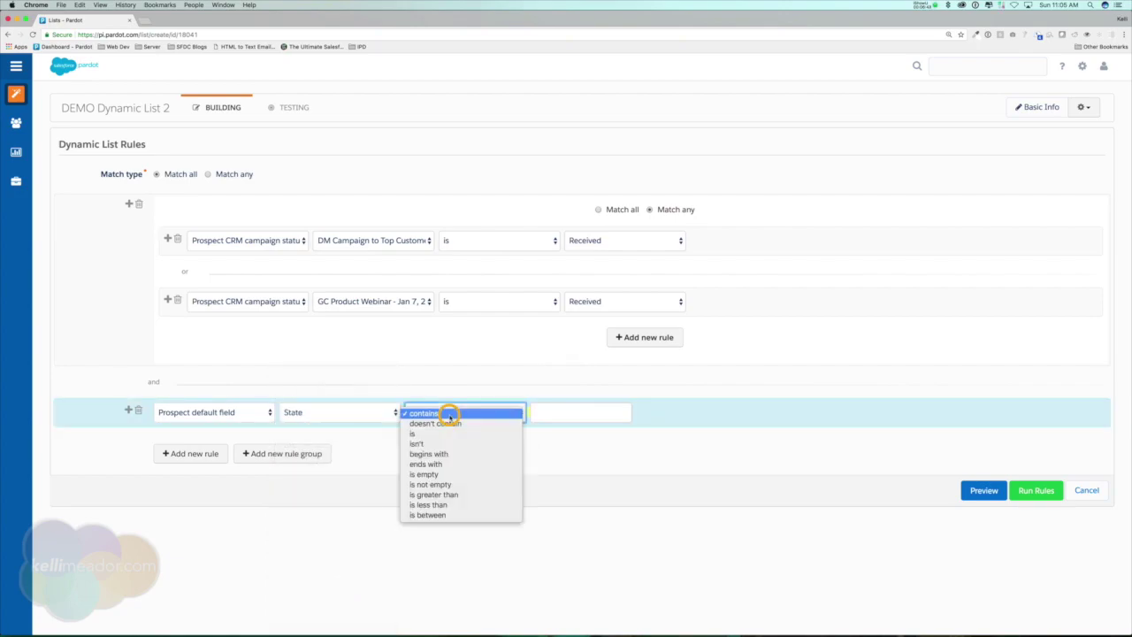
click(447, 430)
click(592, 409)
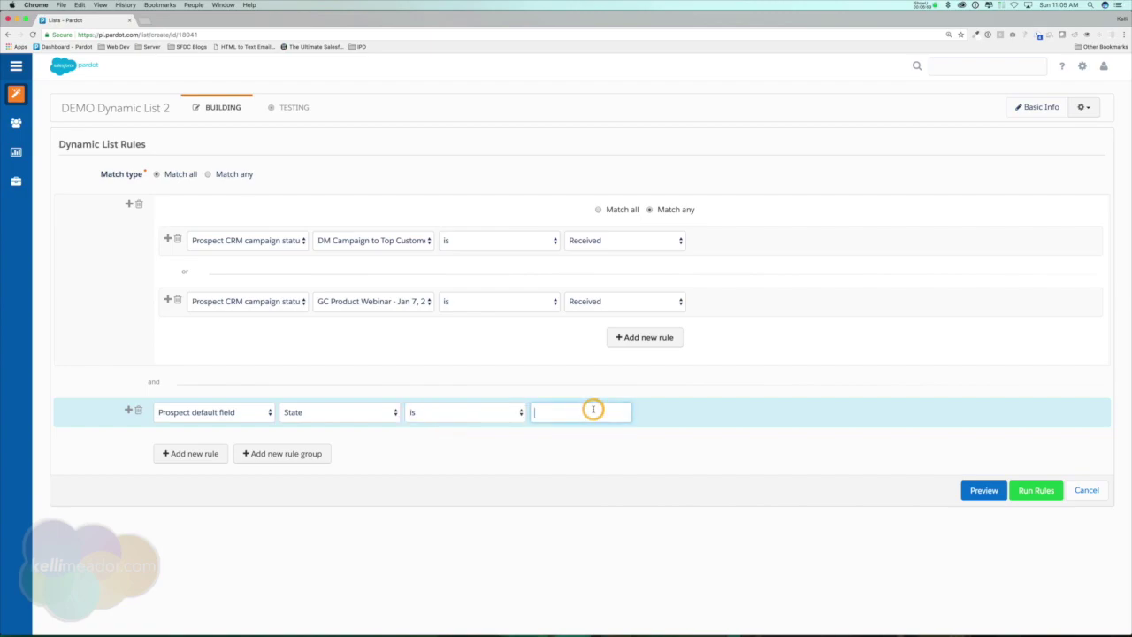
text(California; CA)
click(626, 463)
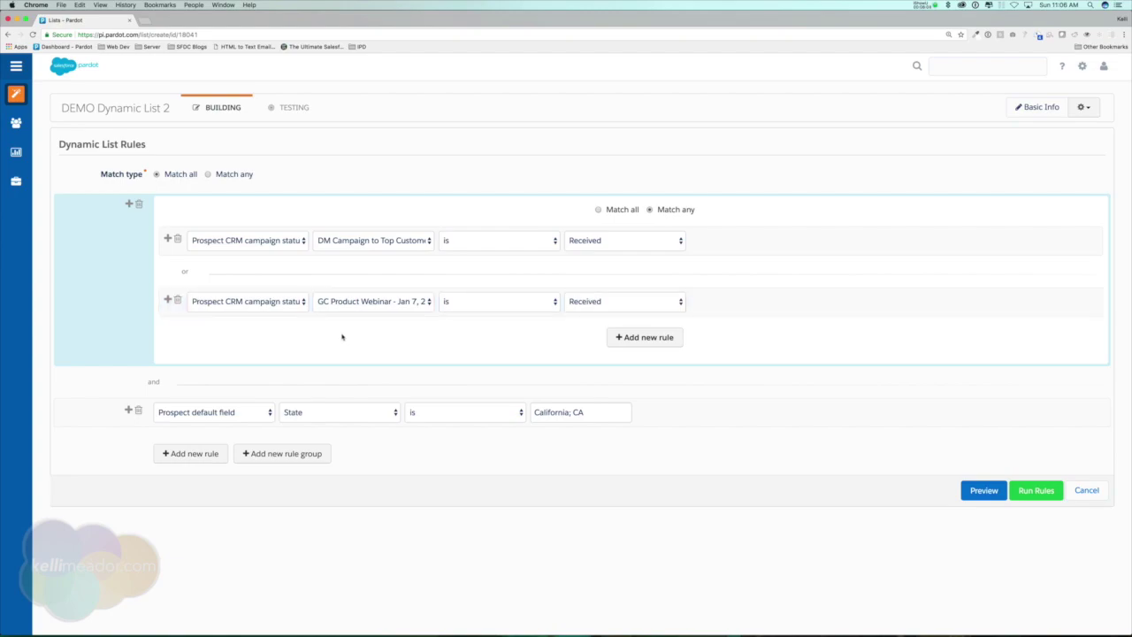
Step: Review the available rule types without changing the State rule, and run the rules of DEMO Dynamic List 2
click(230, 413)
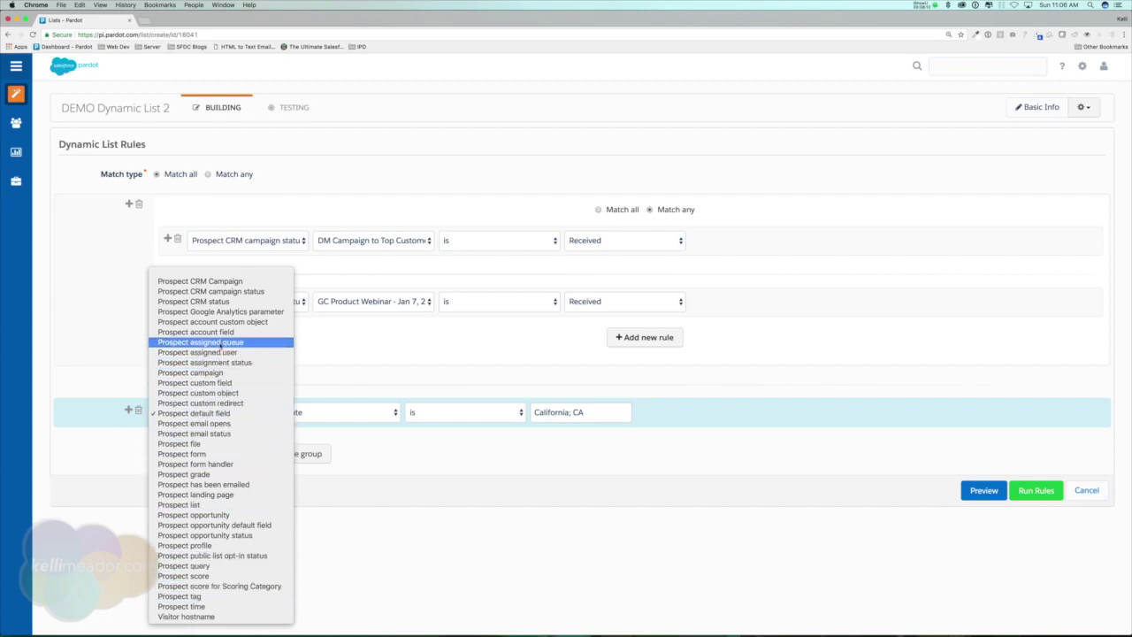
click(505, 491)
click(1029, 489)
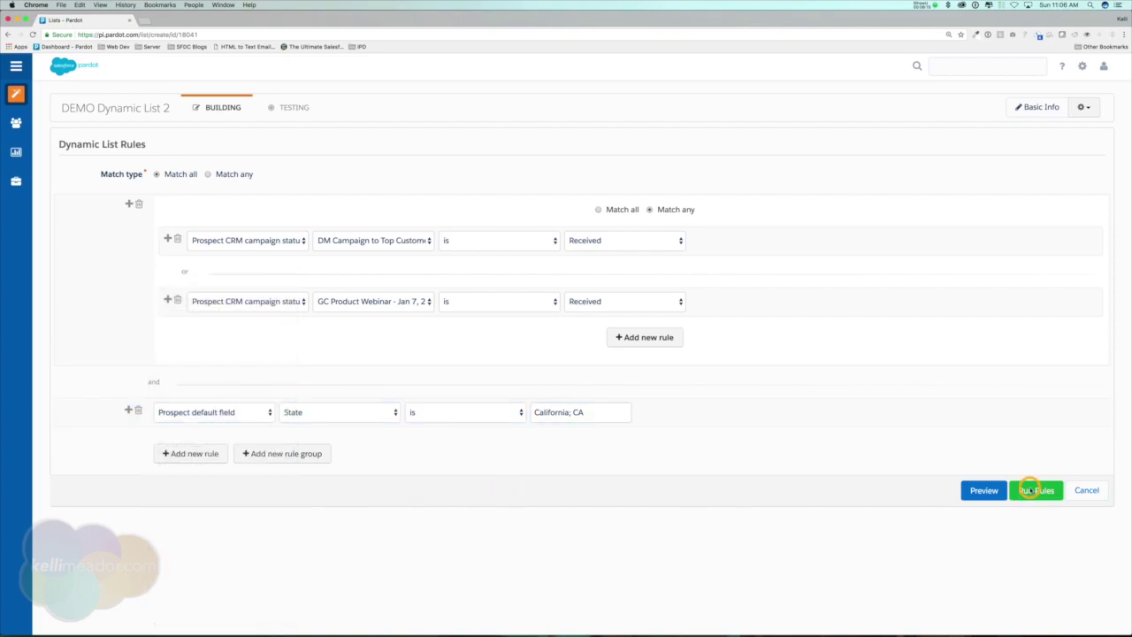
click(651, 96)
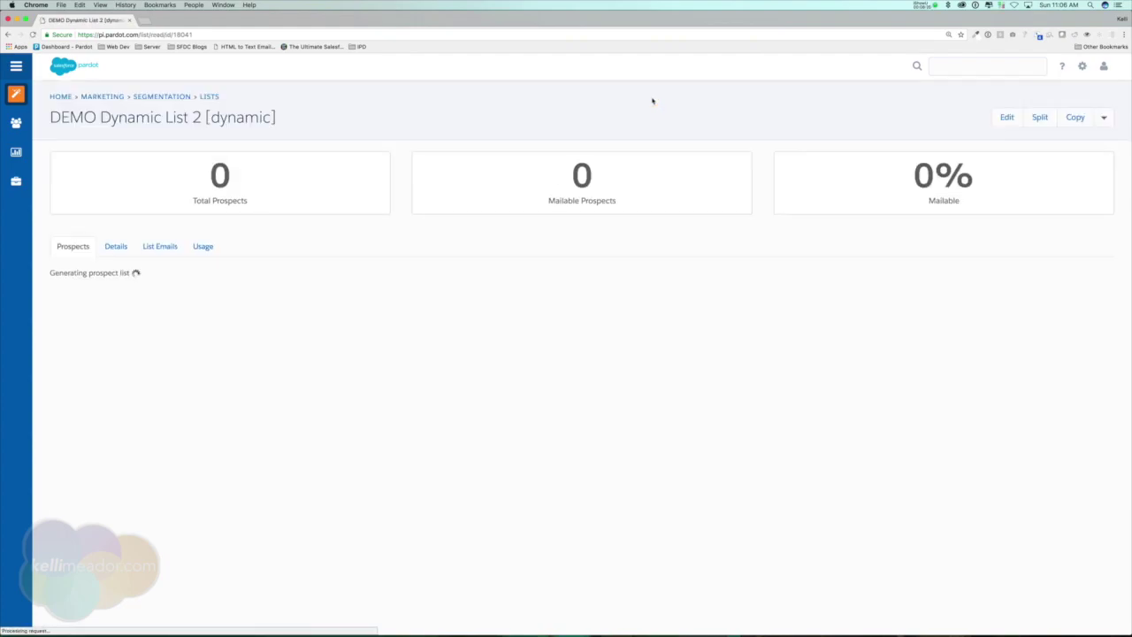
Step: Return to the overview of all lists and show 50 lists per page
click(209, 96)
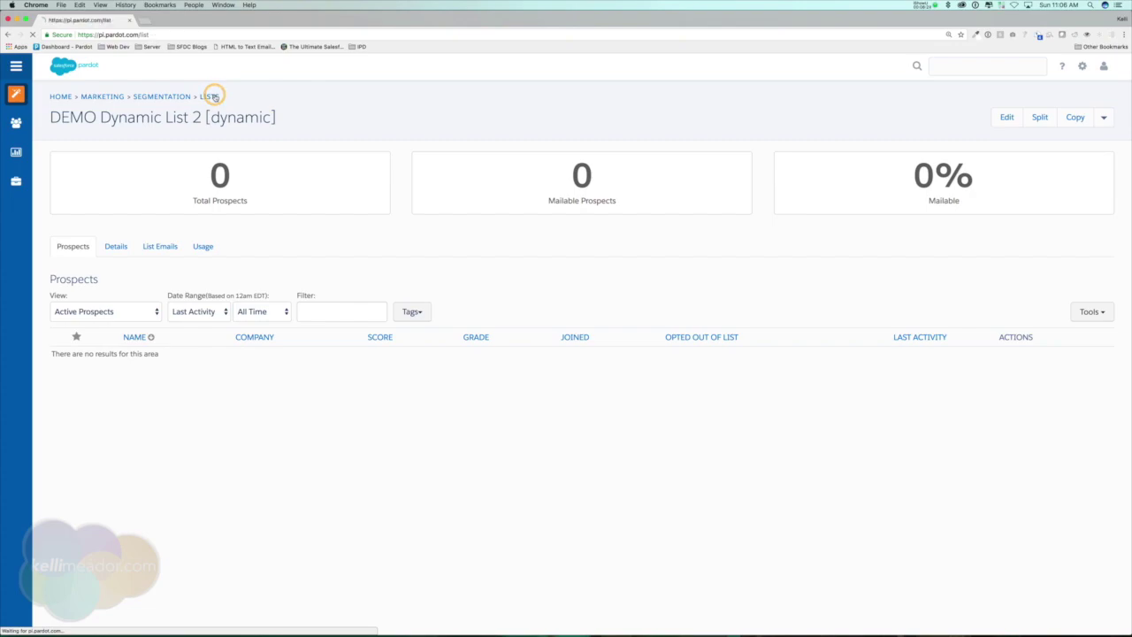
click(994, 355)
click(998, 399)
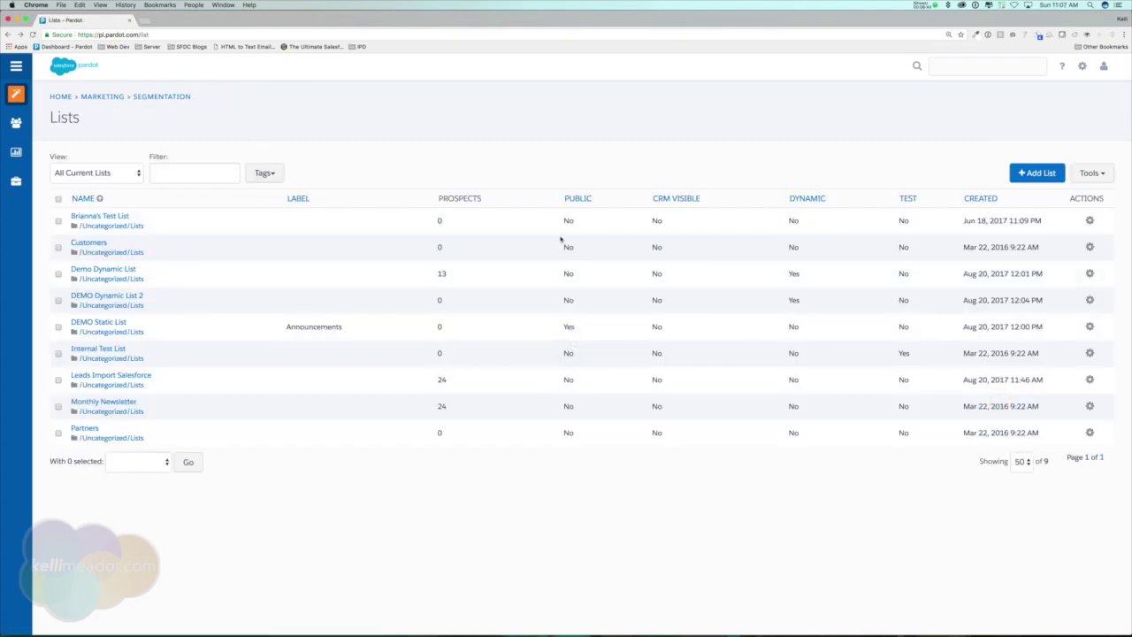
Step: Check the prospects matched by Demo Dynamic List and open the record of the prospect from Delphi Chemicals
click(435, 274)
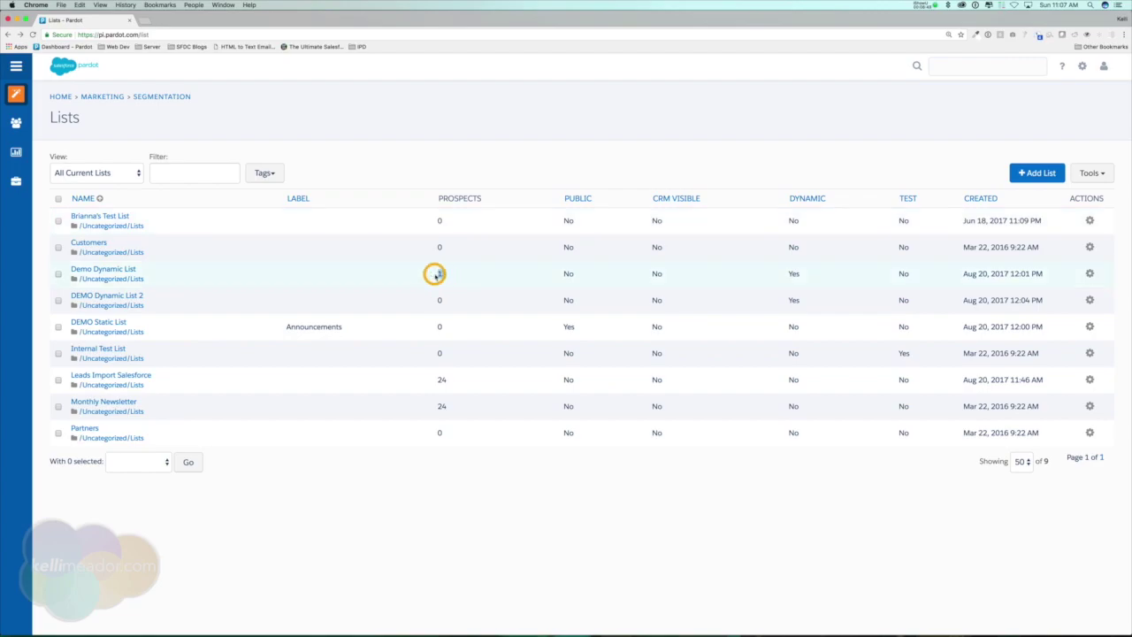
click(115, 268)
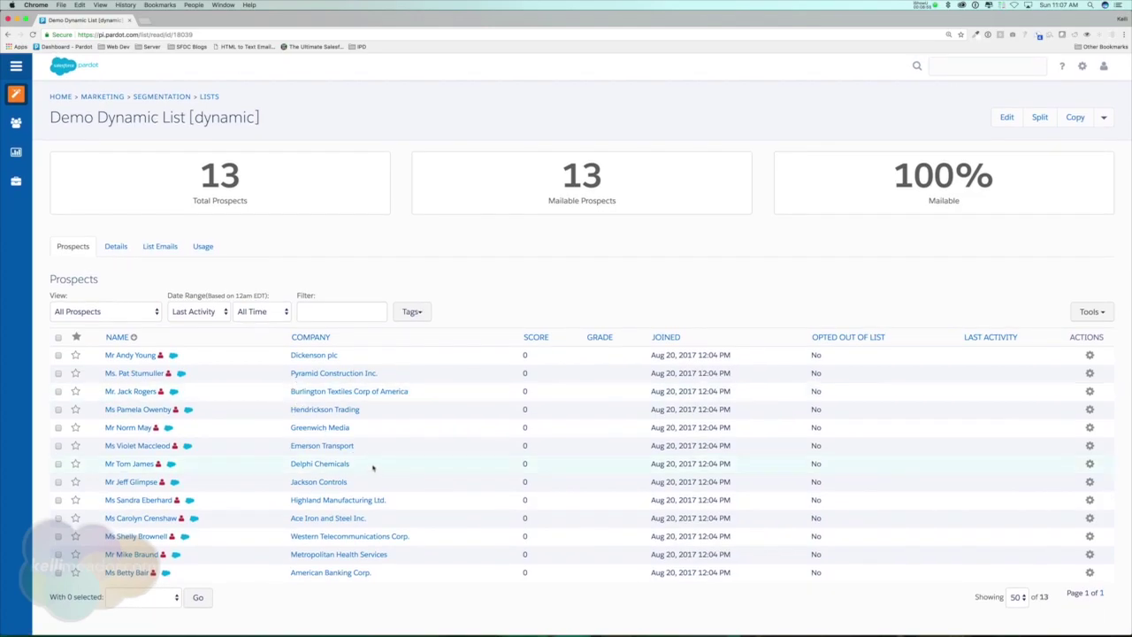
click(129, 464)
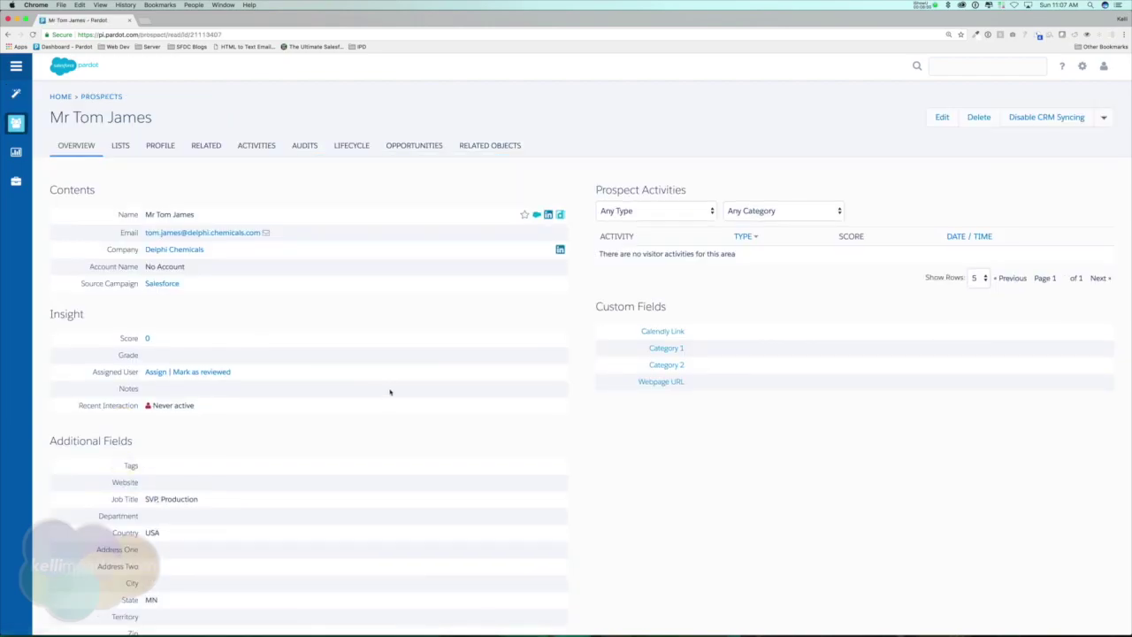
Step: Check the job title among the prospect's additional fields, and return to the overview of all lists
scroll(369, 369, down, 5)
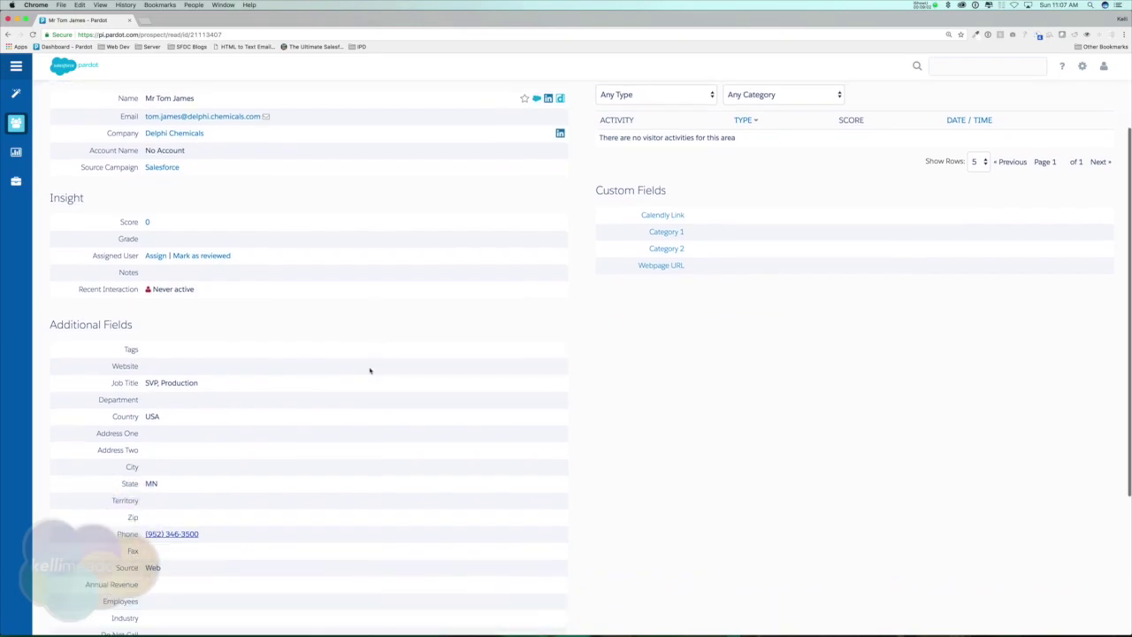
double_click(153, 248)
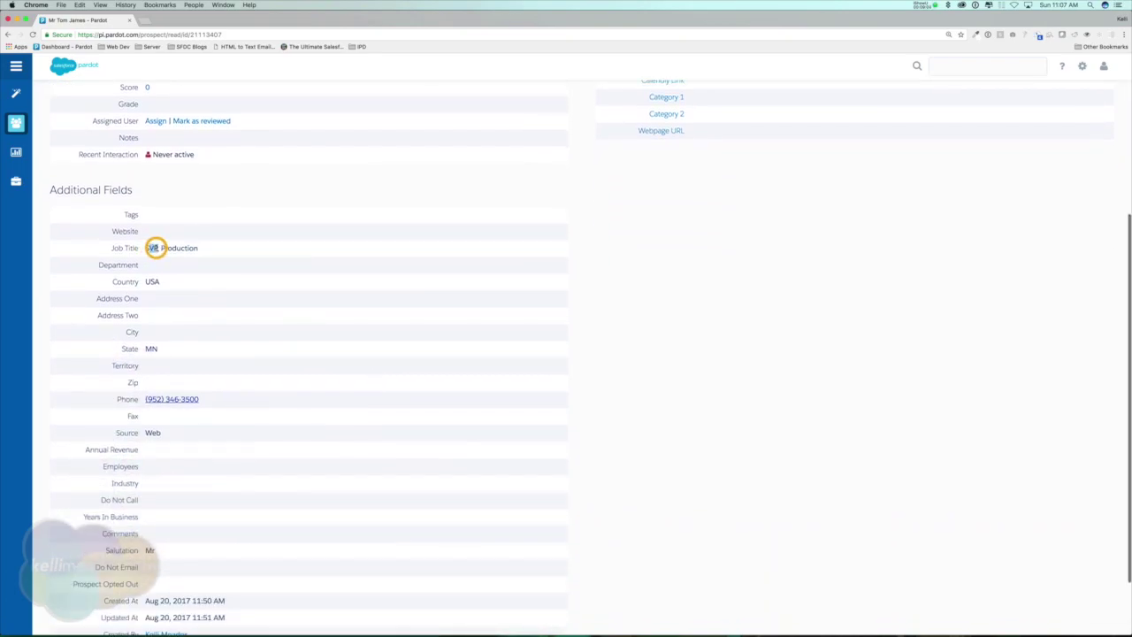
drag(127, 248, 214, 252)
scroll(266, 268, up, 5)
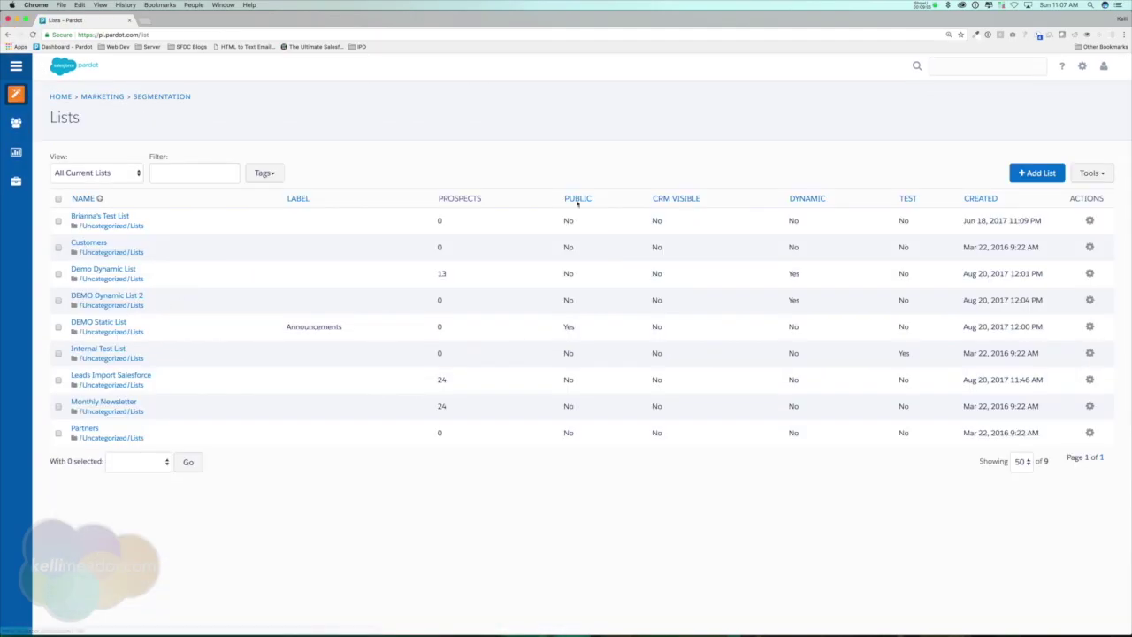
Step: Create a new list named "Marketing Test List" with the Email Test List option enabled
click(756, 155)
click(1031, 171)
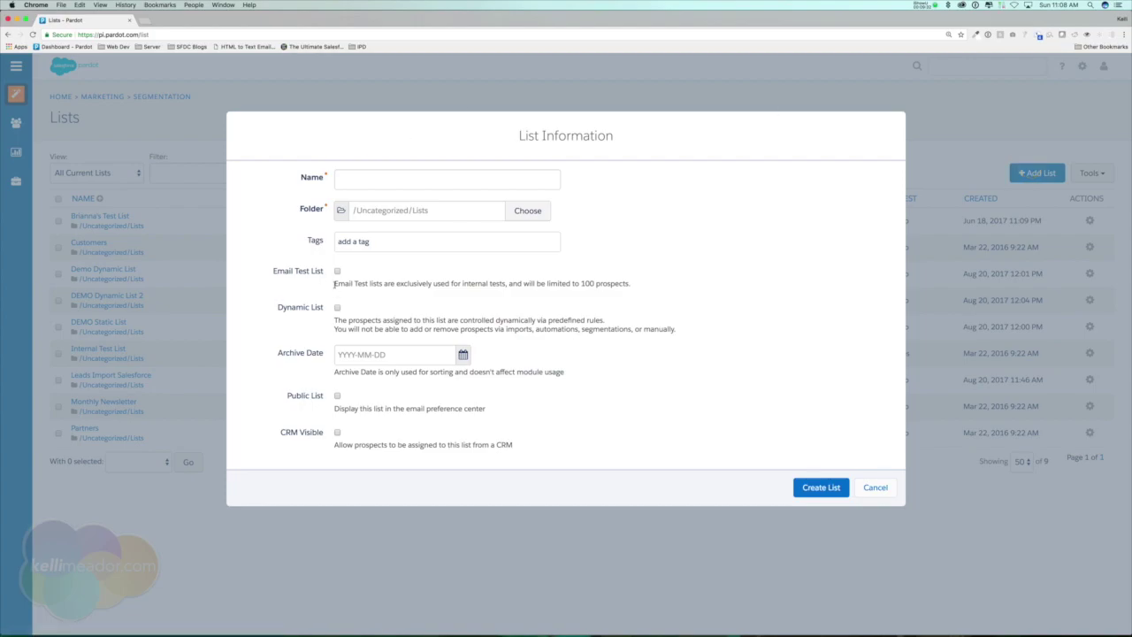
drag(269, 270, 322, 273)
click(337, 270)
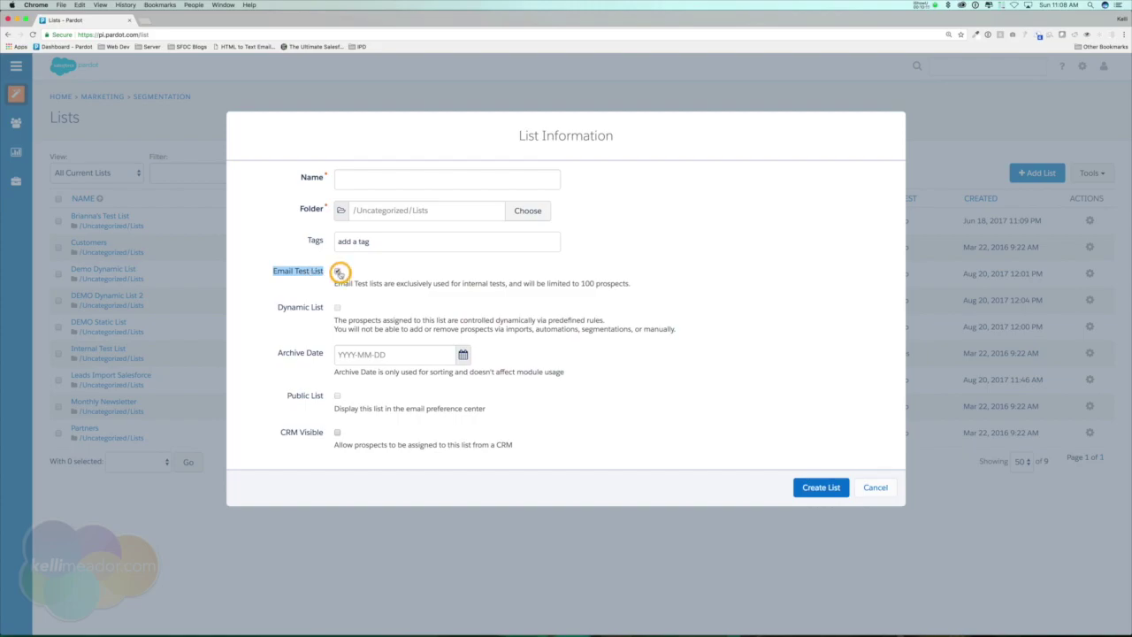
click(368, 179)
text(Marketing Test )
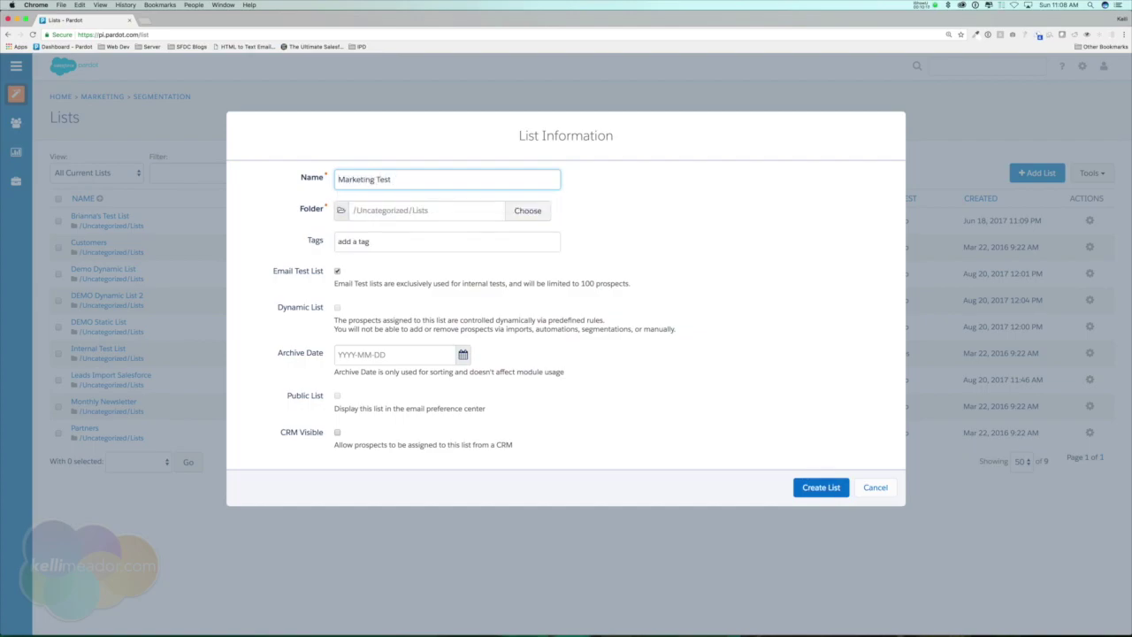
text(List)
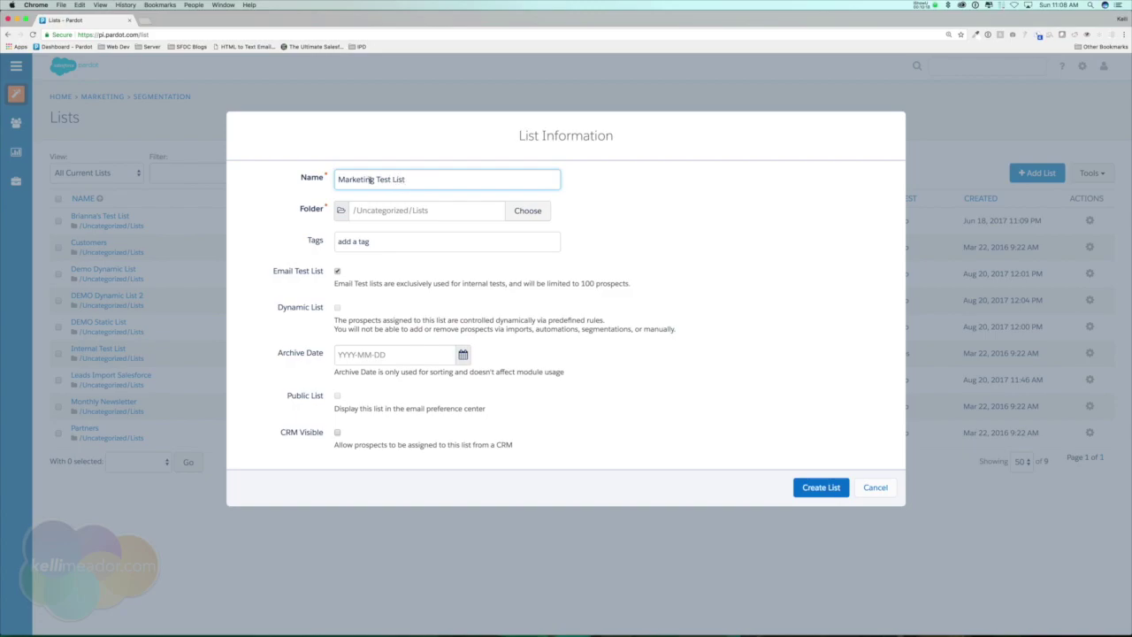
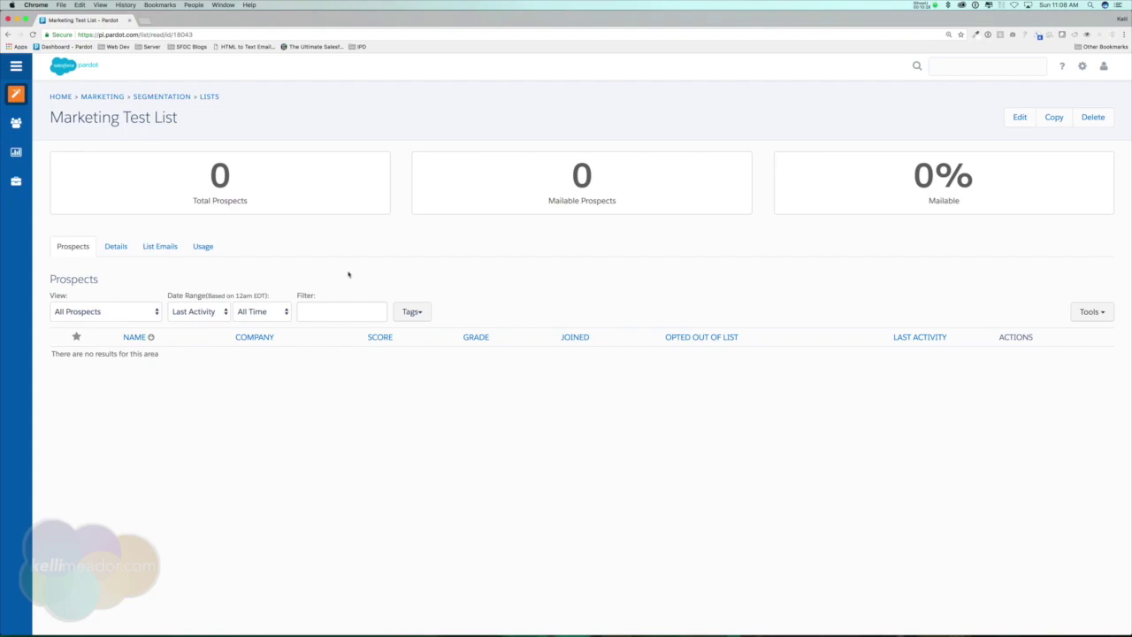
click(363, 270)
Step: From the Users page, create prospects from the two administrators and the last listed Sales user, adding them to Marketing Test List
mouse_move(16, 181)
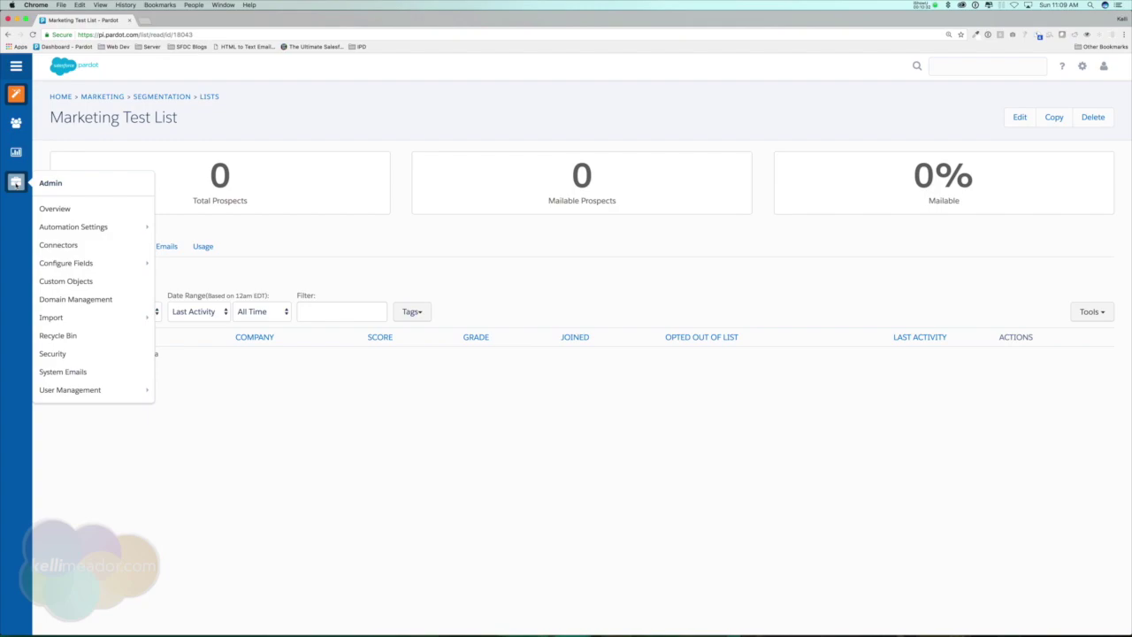
mouse_move(116, 391)
click(198, 389)
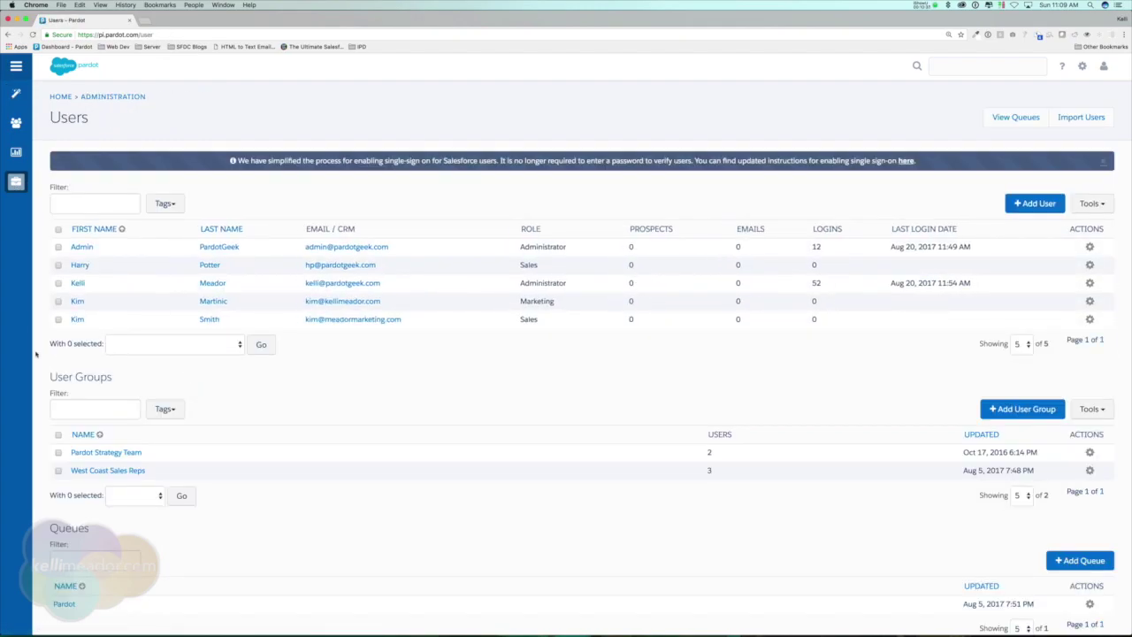
click(57, 283)
click(58, 247)
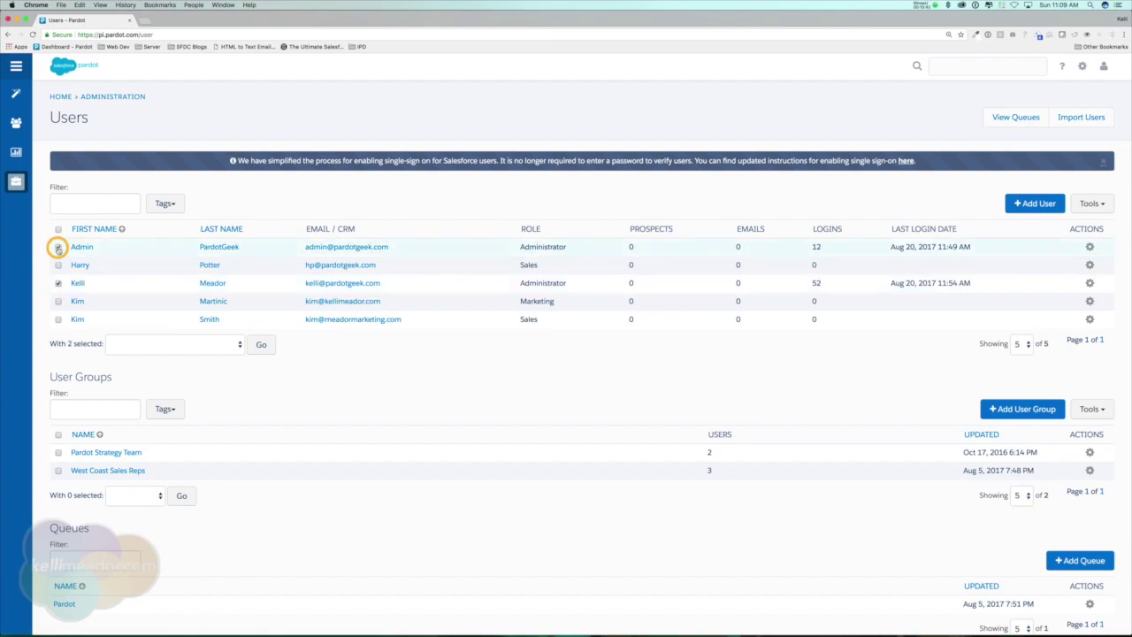
click(57, 319)
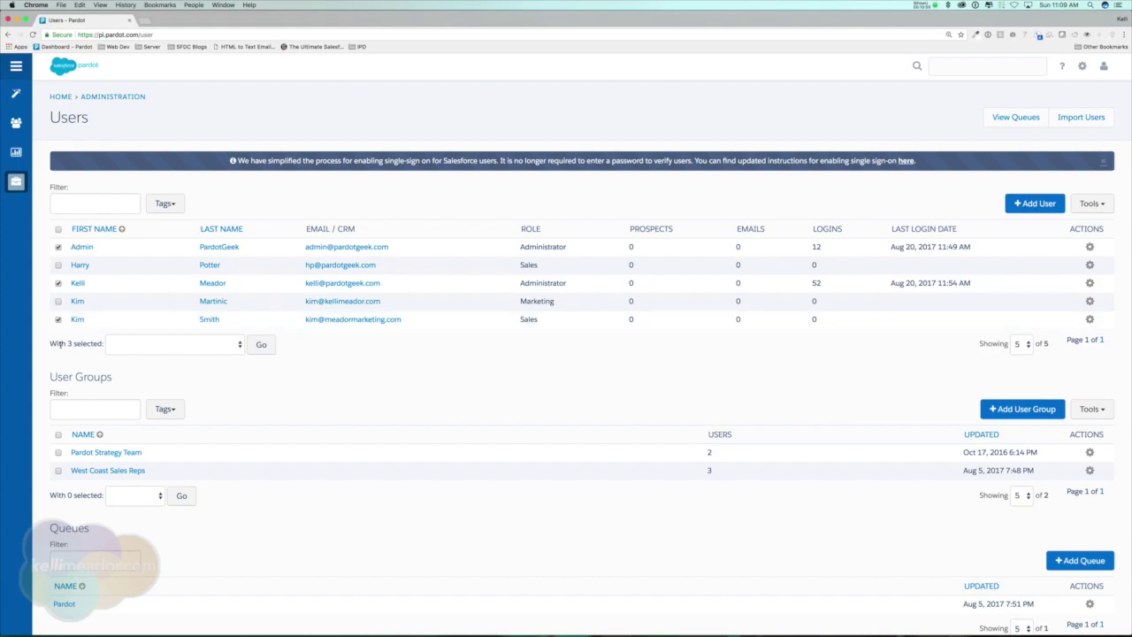
click(197, 352)
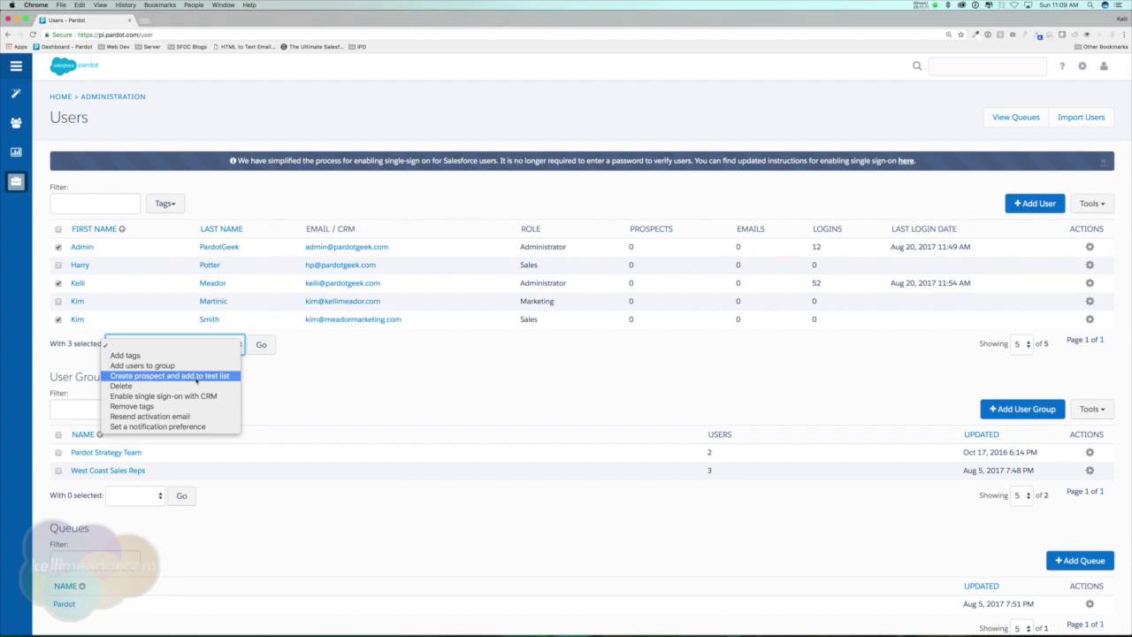
click(197, 377)
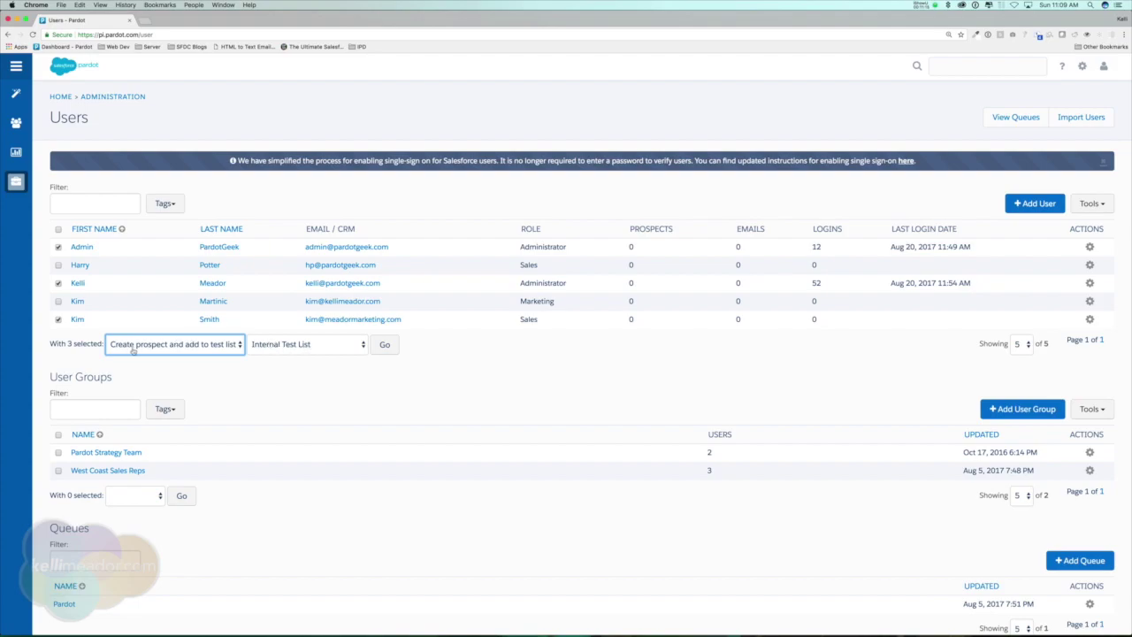
click(300, 347)
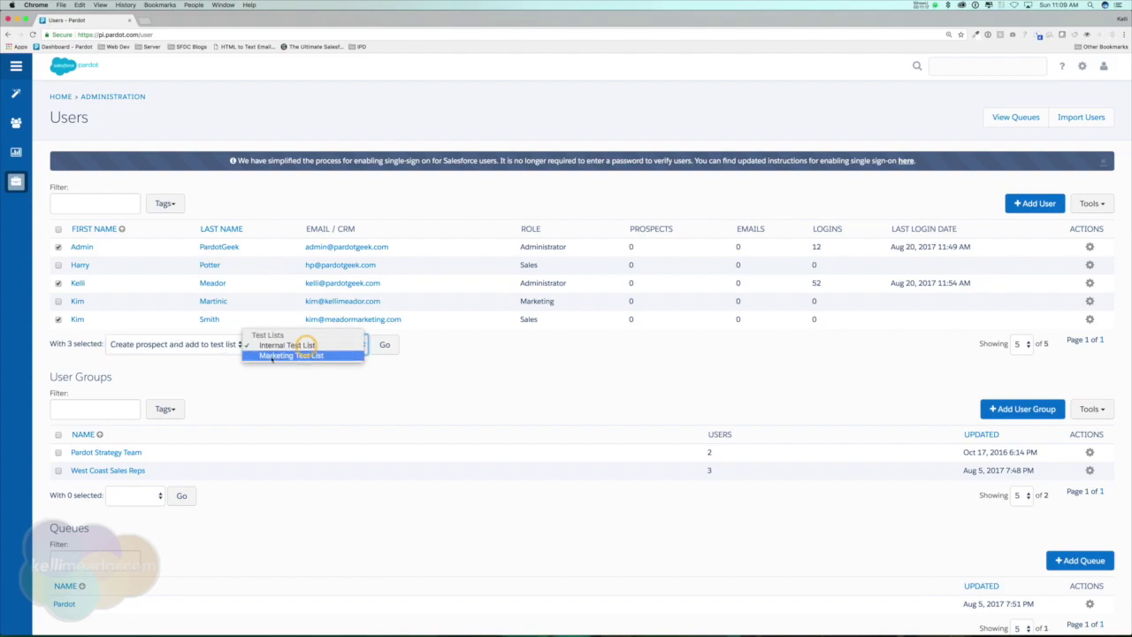
click(294, 356)
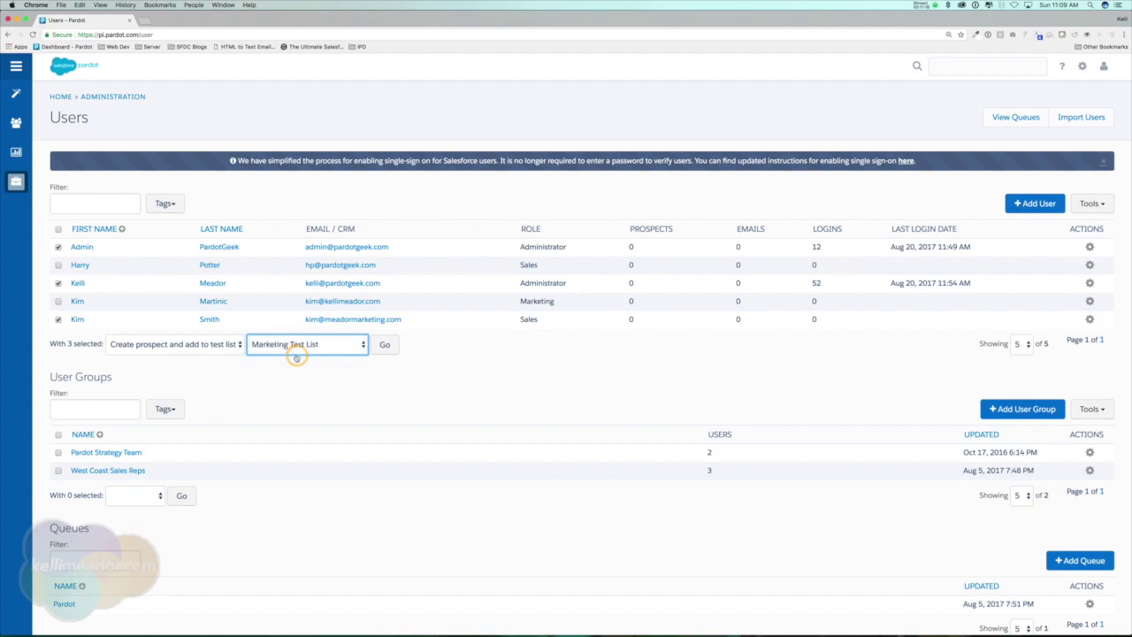
click(384, 347)
click(657, 100)
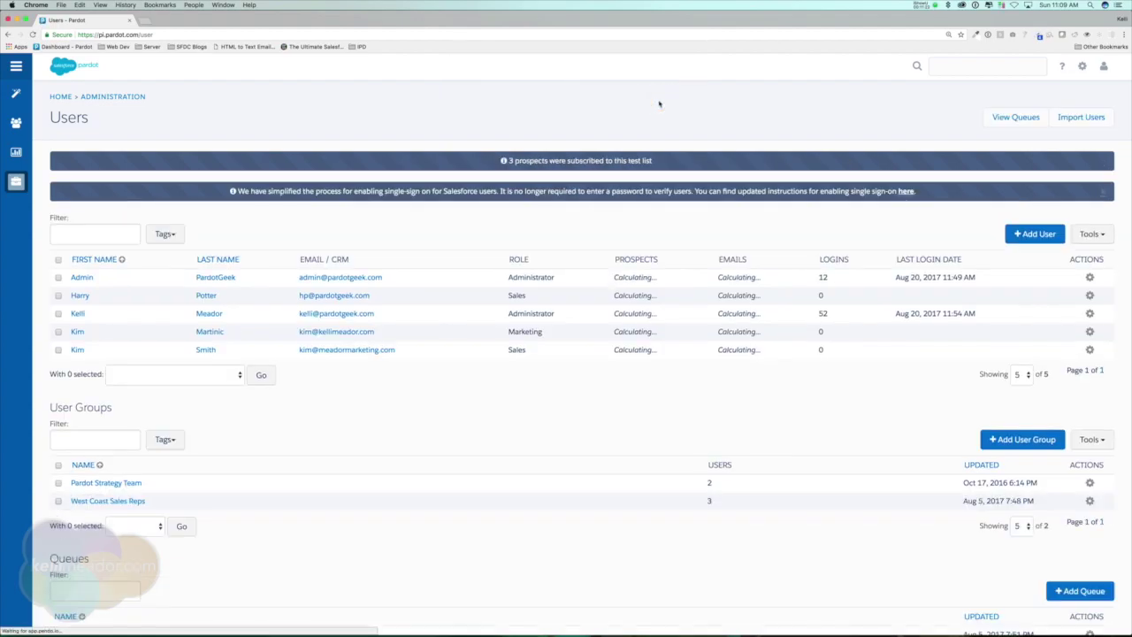
Step: Open Marketing Test List from the lists overview to check which prospects it contains
mouse_move(16, 93)
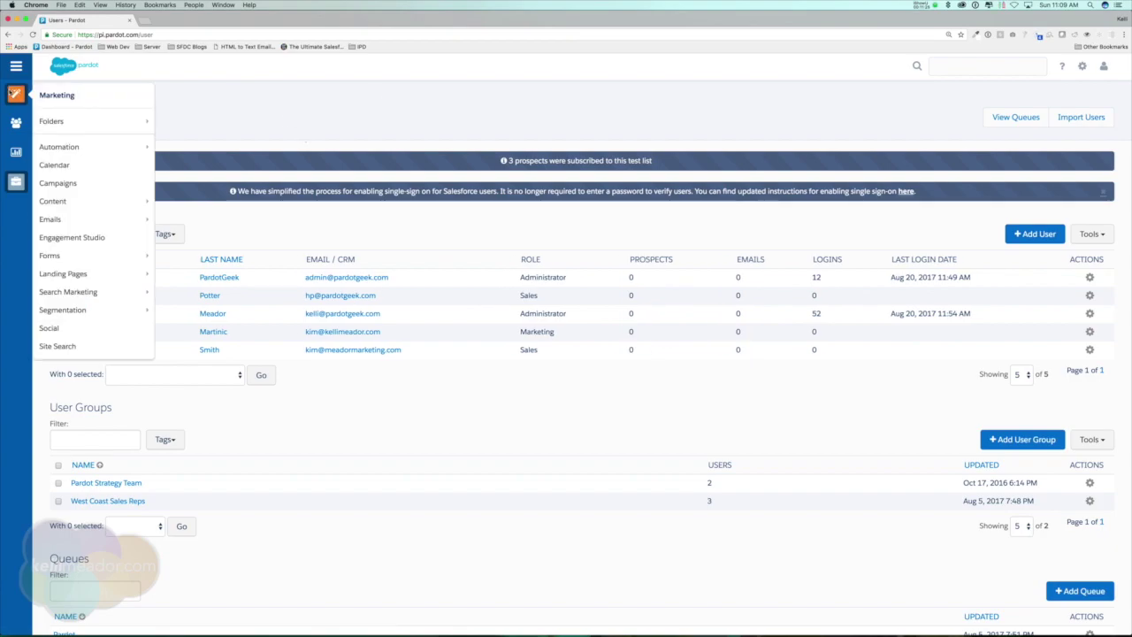
mouse_move(118, 311)
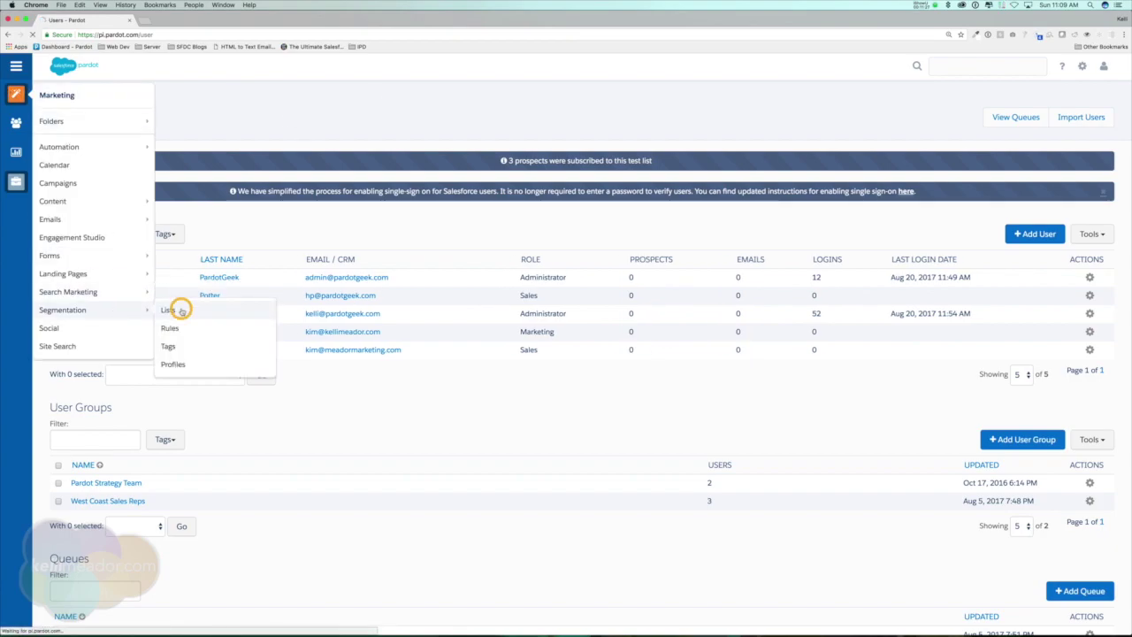
click(180, 311)
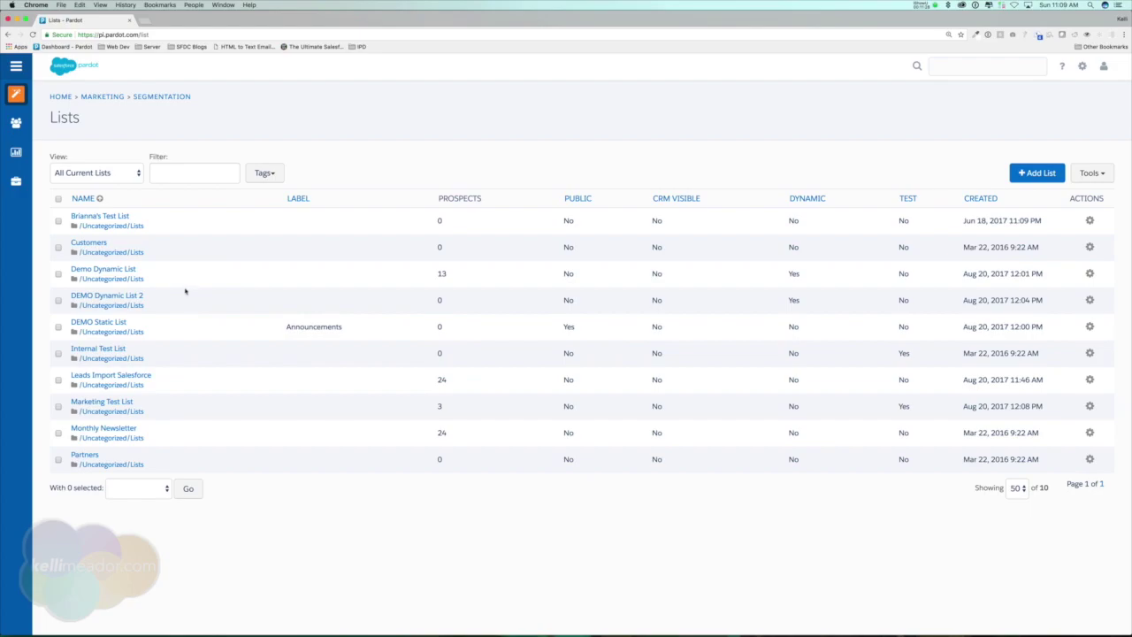
click(92, 402)
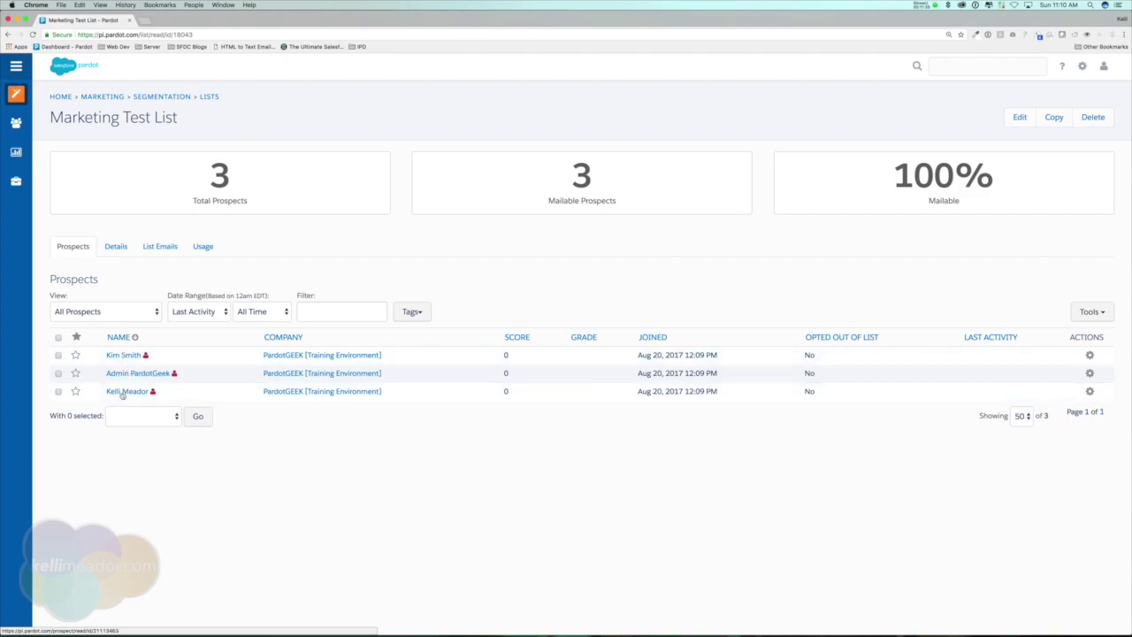
Step: Return to the lists overview, examine the Archive Date option in a new list's information form, and cancel the form
mouse_move(16, 93)
mouse_move(71, 224)
click(190, 311)
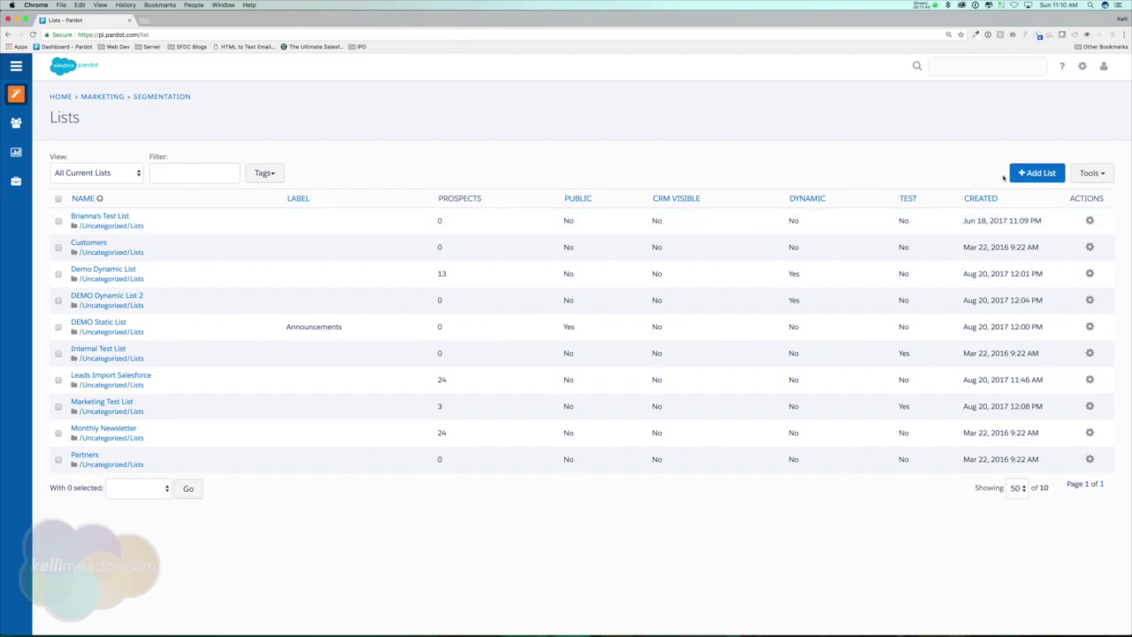
click(1042, 173)
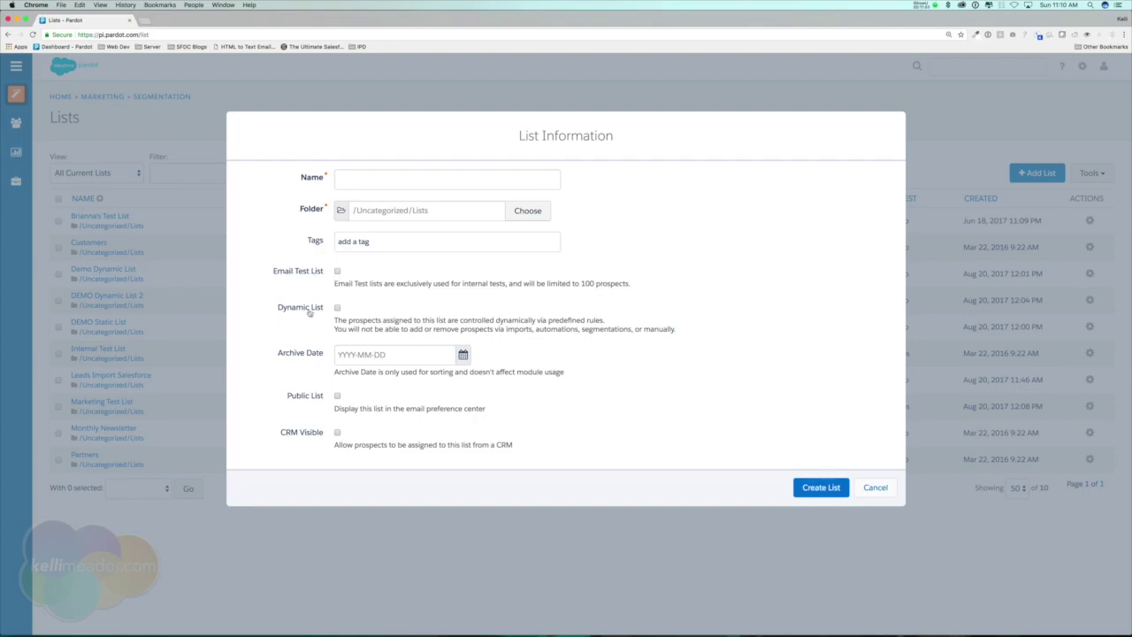
click(366, 353)
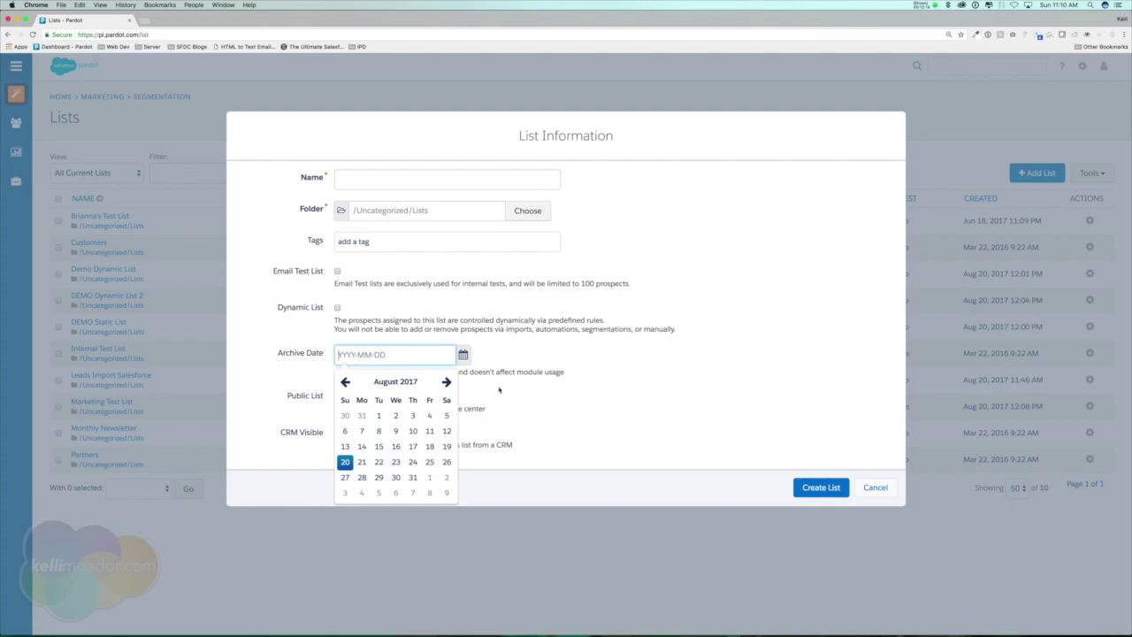
click(560, 385)
click(873, 487)
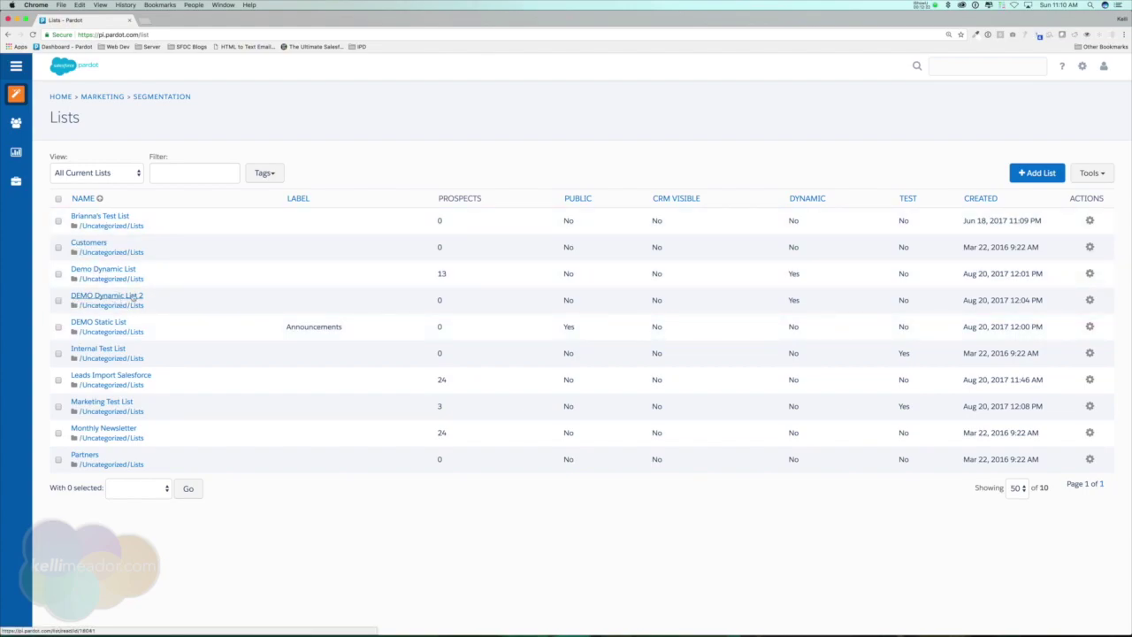
Step: Edit DEMO Dynamic List 2, set its archive date to 2017-08-18 in the basic information, and run its rules
click(122, 298)
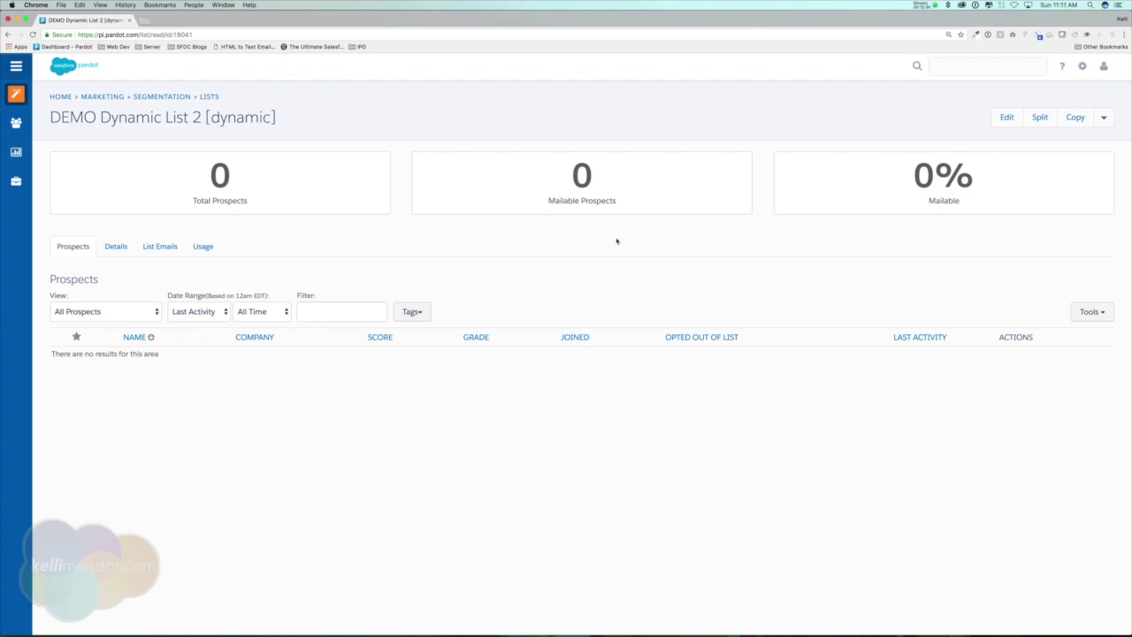
click(1002, 119)
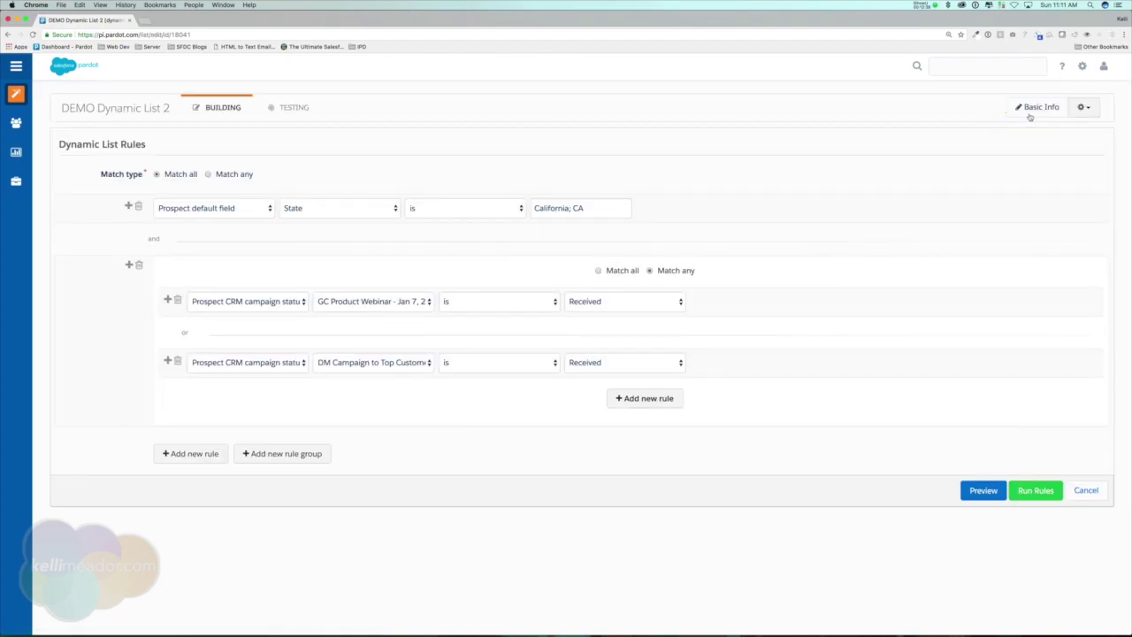
click(1029, 113)
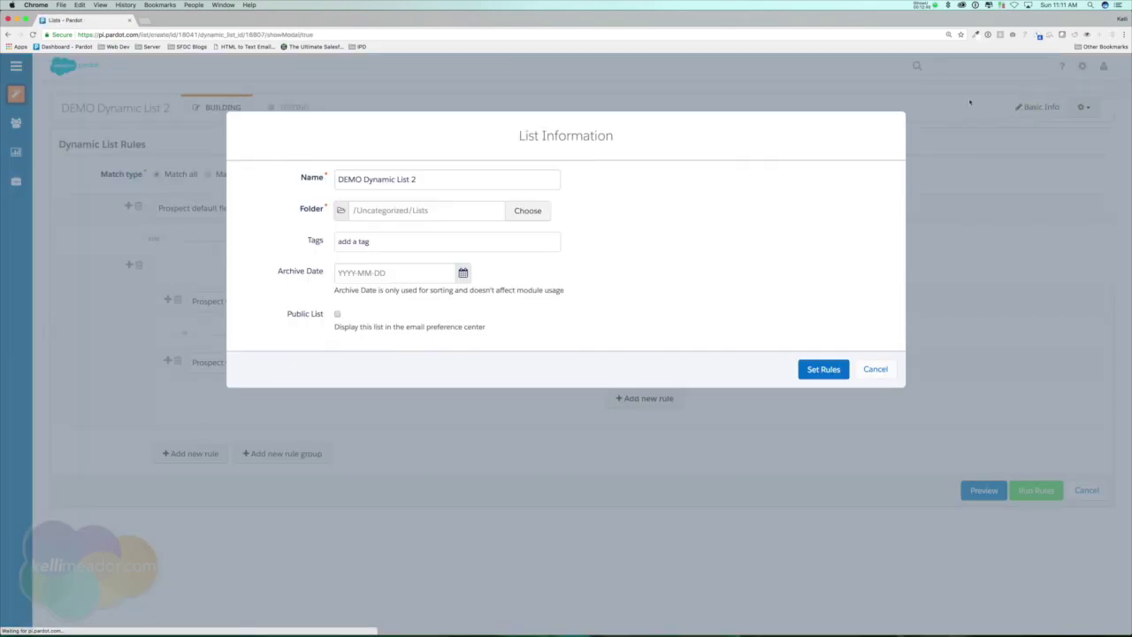
click(463, 274)
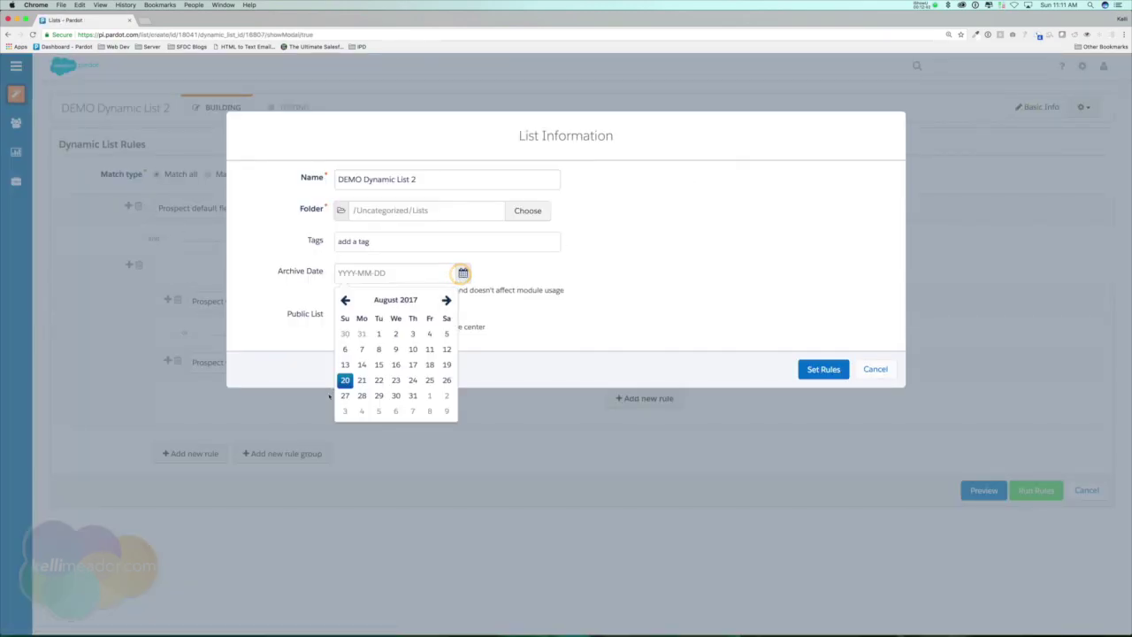
click(430, 365)
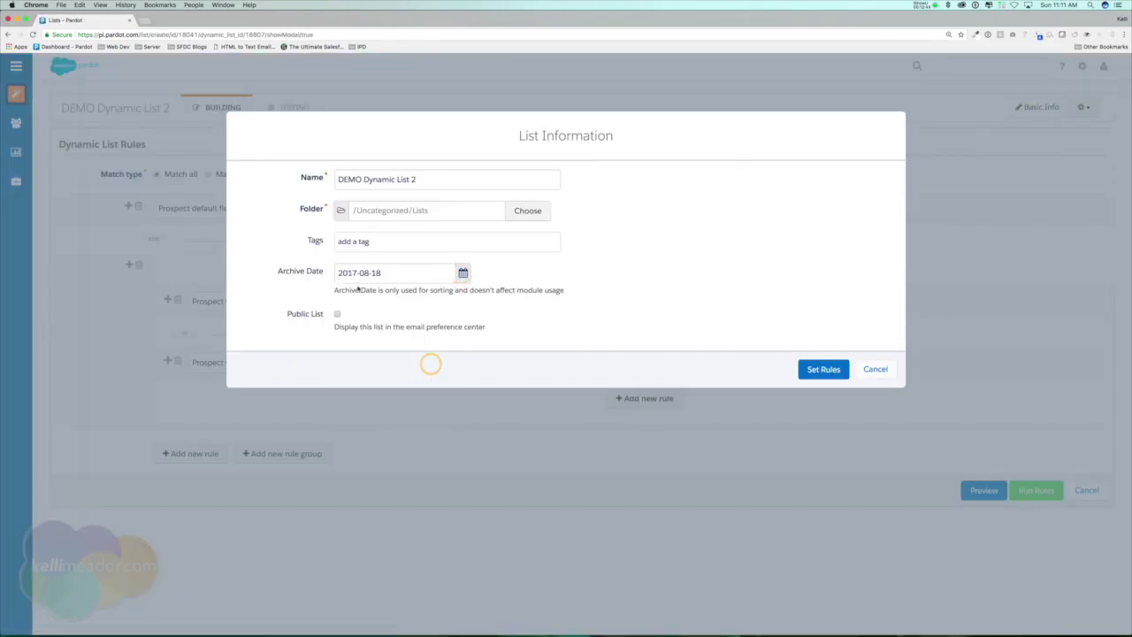
click(804, 372)
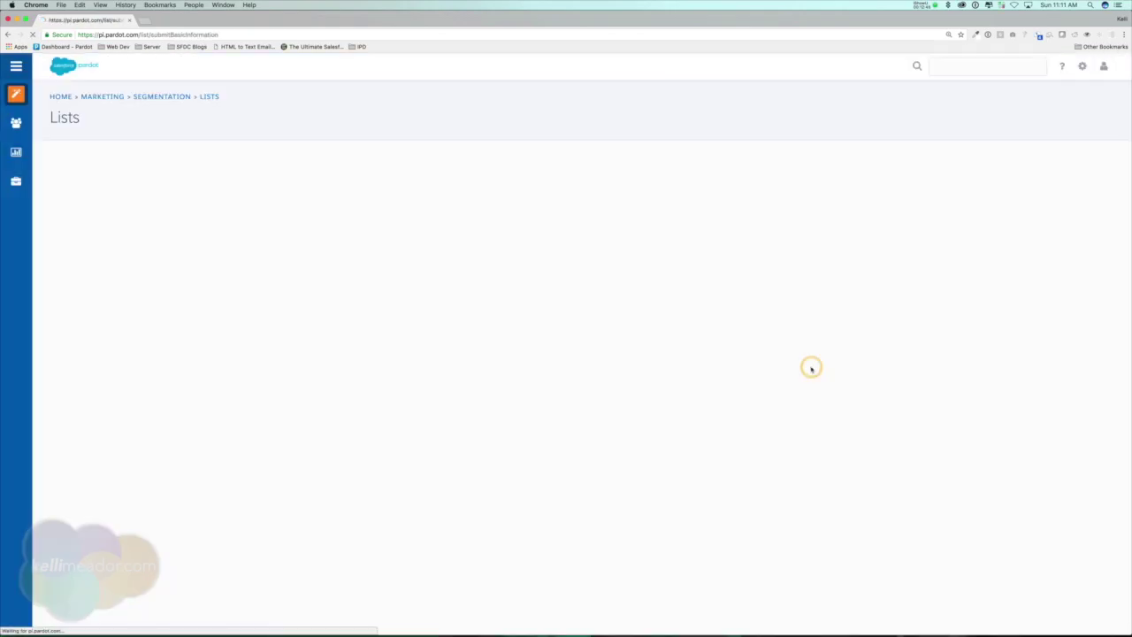
click(1036, 490)
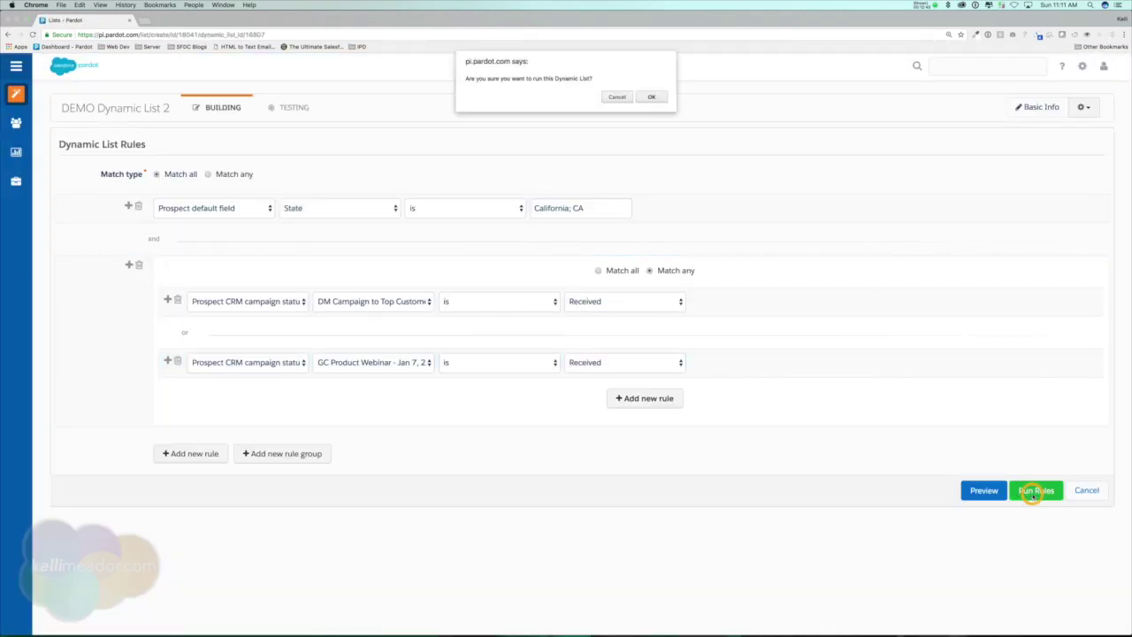
click(652, 98)
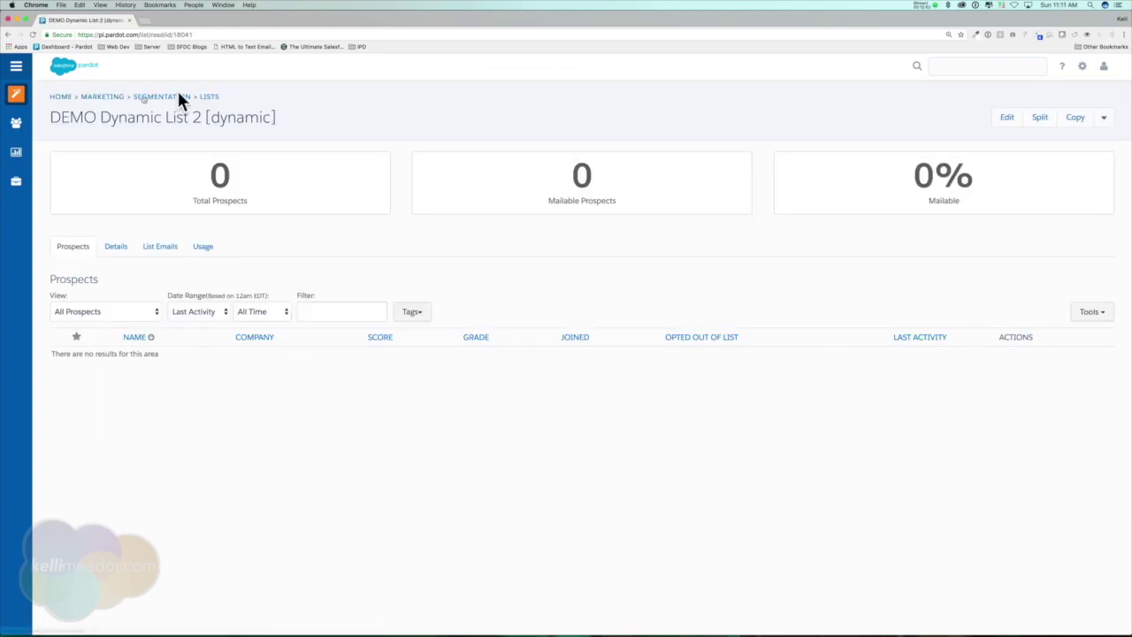
Step: Return to the overview of all current lists to check whether DEMO Dynamic List 2 is still listed
mouse_move(16, 94)
mouse_move(106, 310)
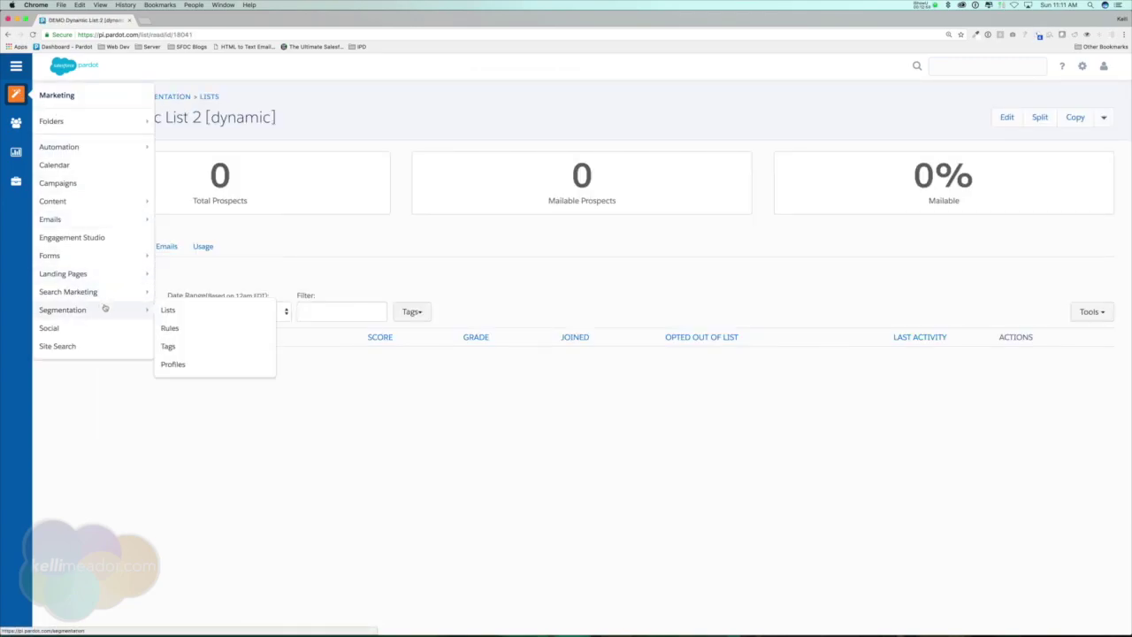
click(184, 312)
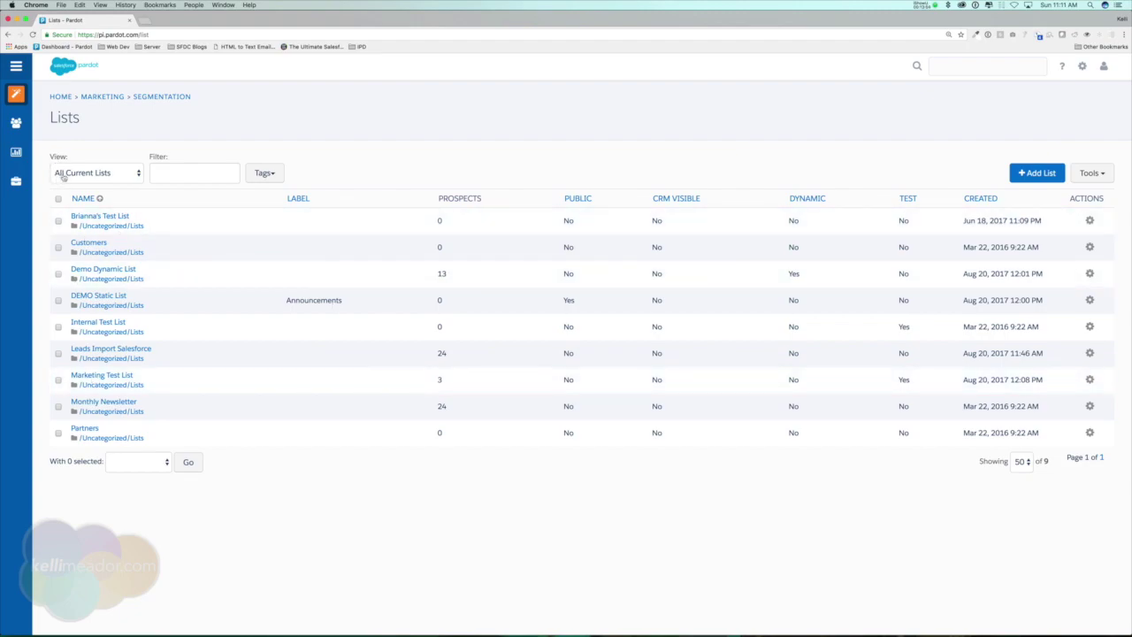
Step: Show the archived lists, open DEMO Dynamic List 2 to inspect it, and return to the overview of all current lists
click(111, 173)
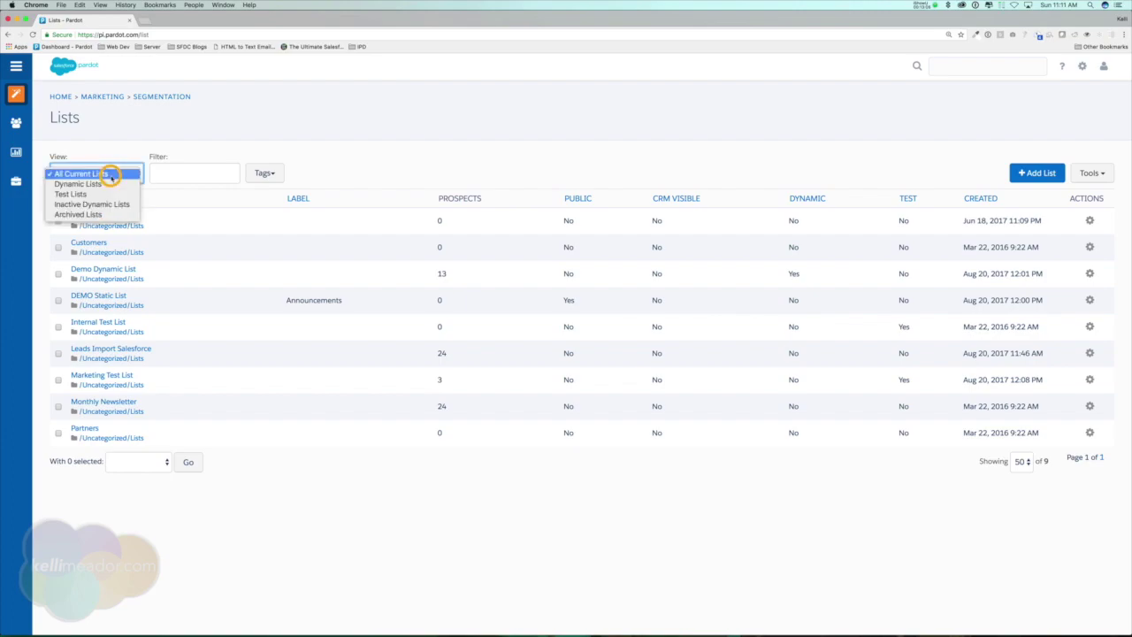
click(80, 215)
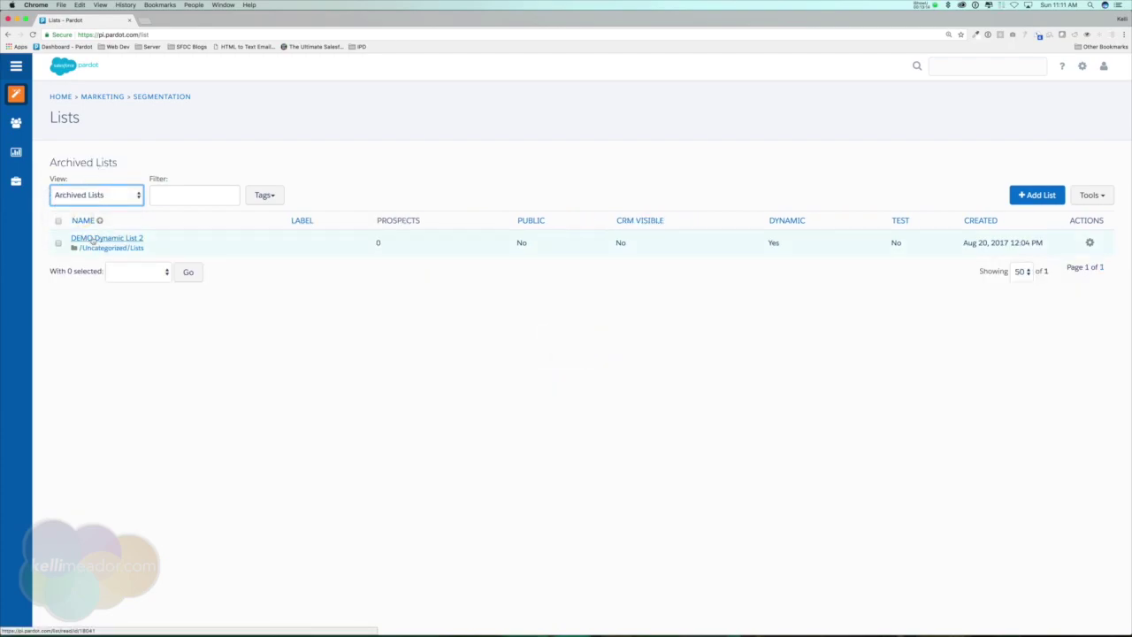
click(118, 238)
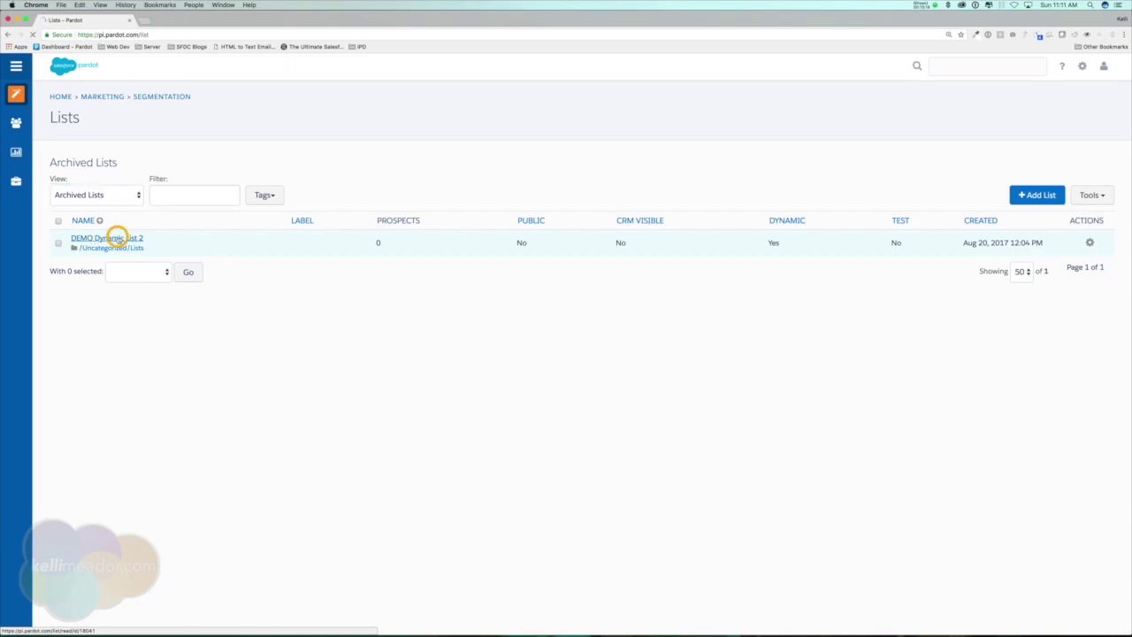
click(9, 35)
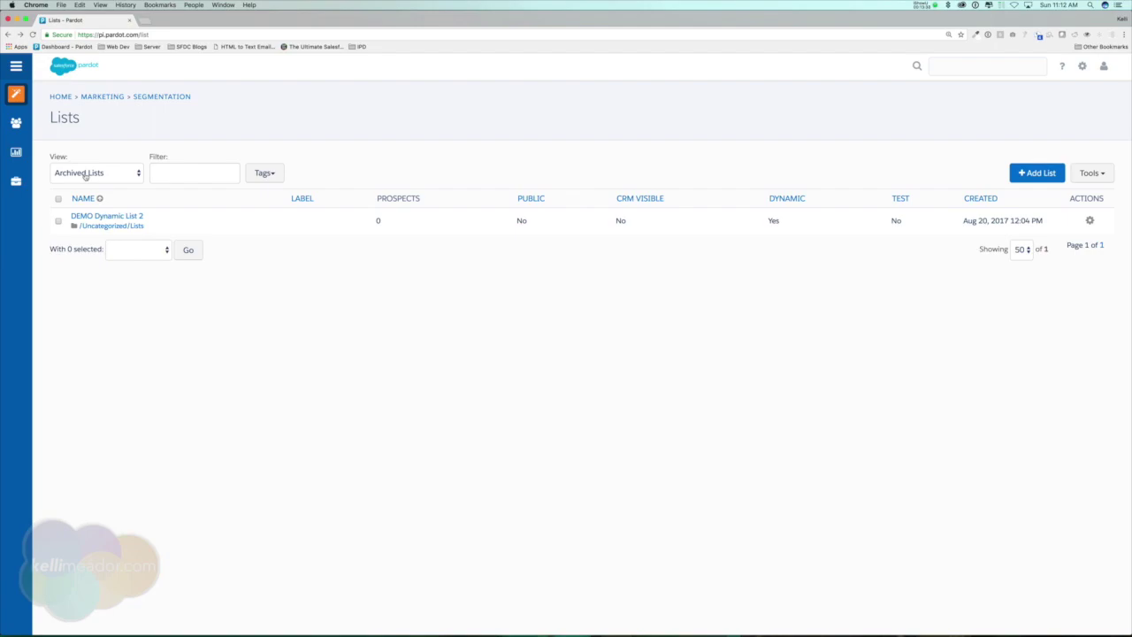
click(85, 175)
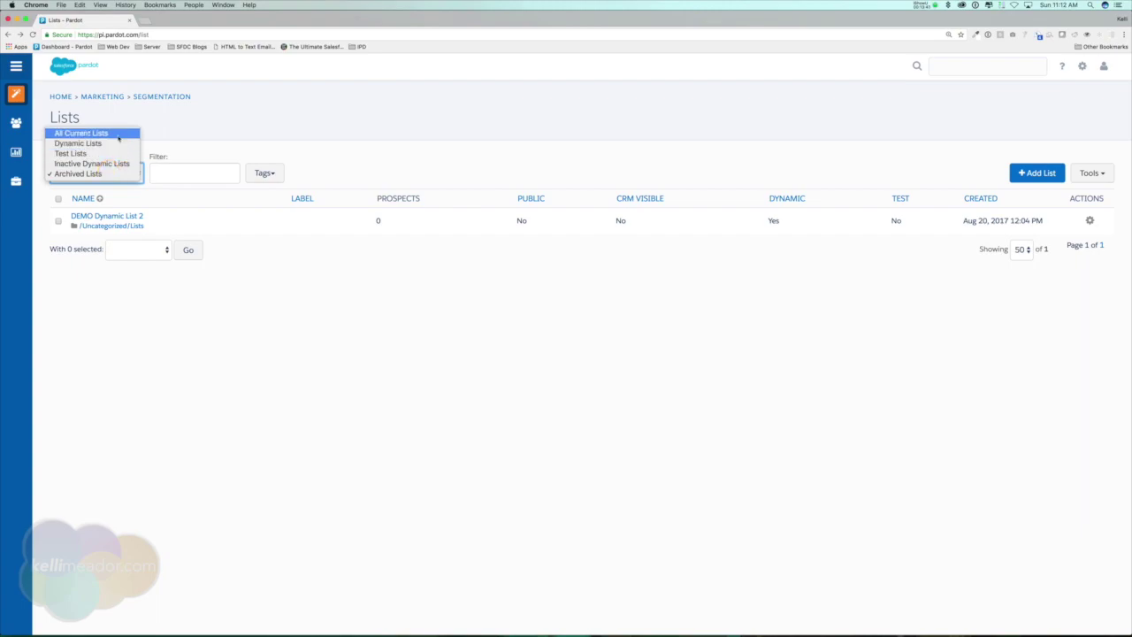
click(115, 134)
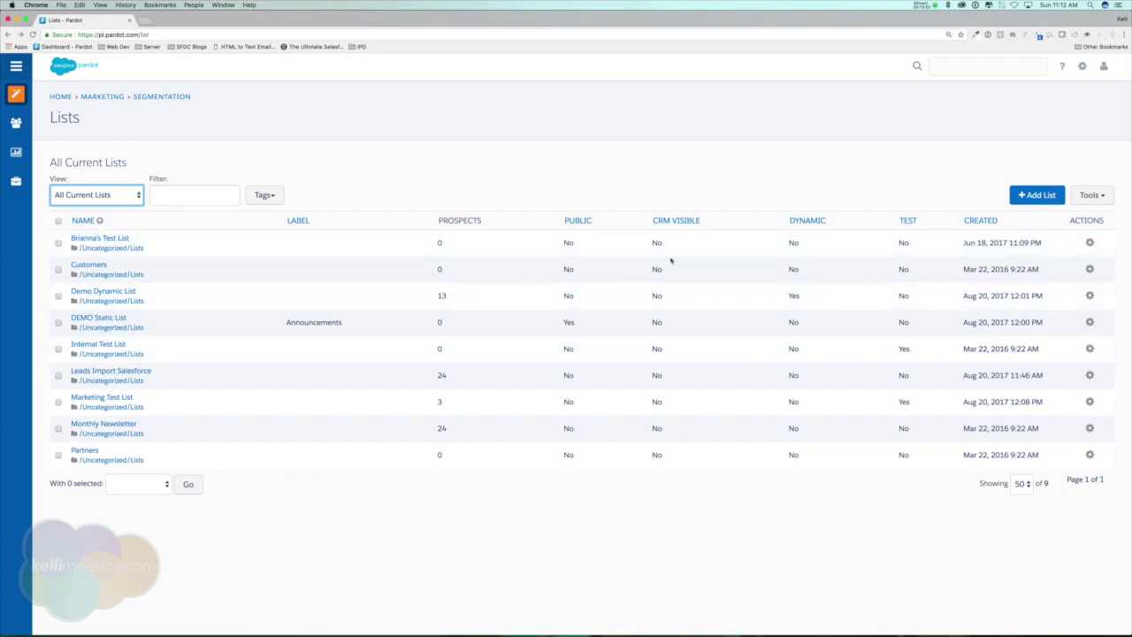
Step: Start a new list, mark it as public, and set its label to "Trade Show Annoucements"
click(1022, 195)
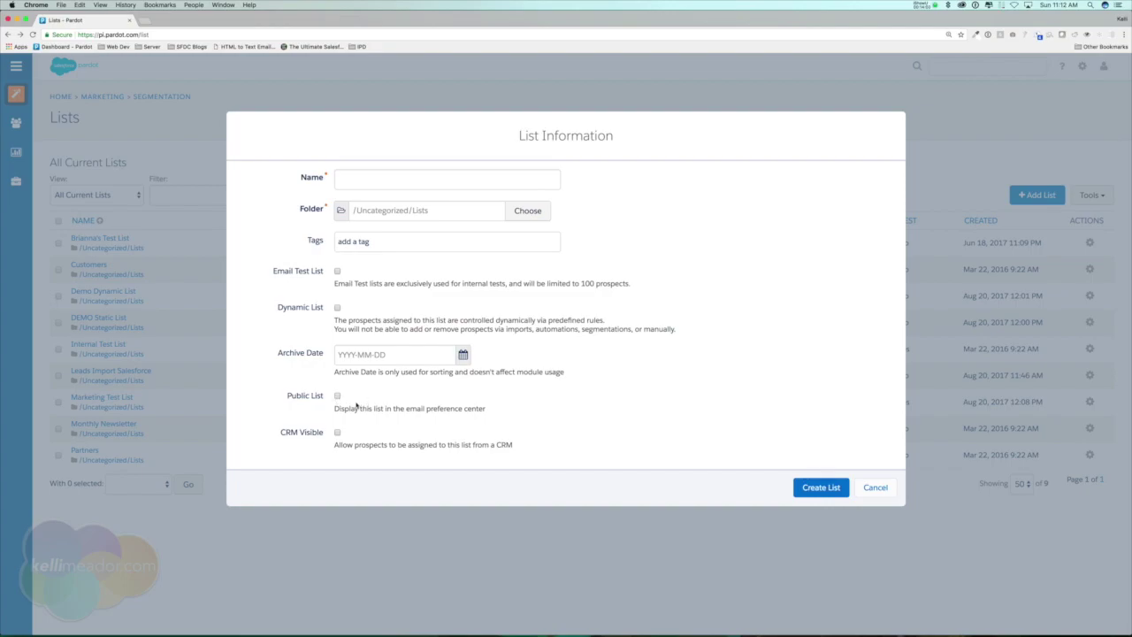
click(337, 396)
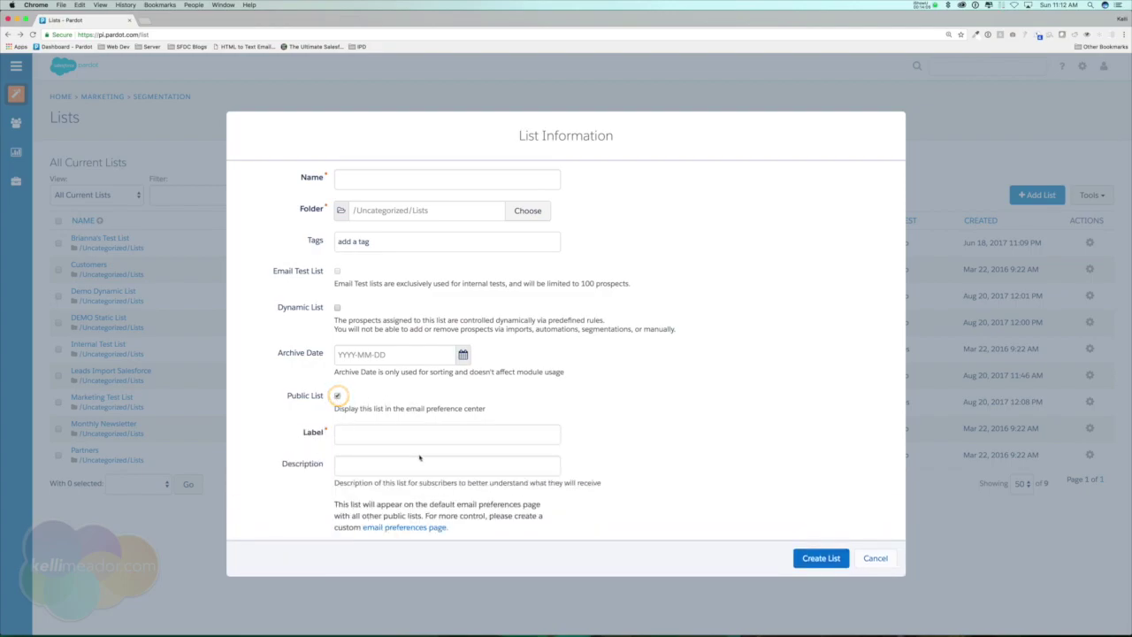
scroll(420, 454, down, 1)
scroll(420, 453, down, 1)
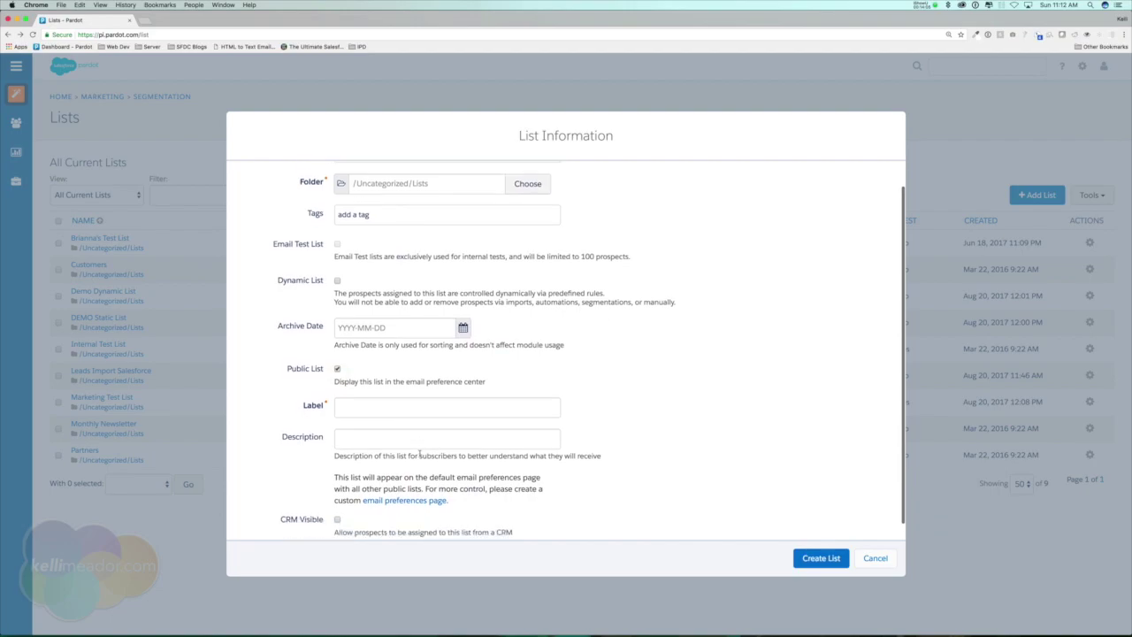
click(390, 403)
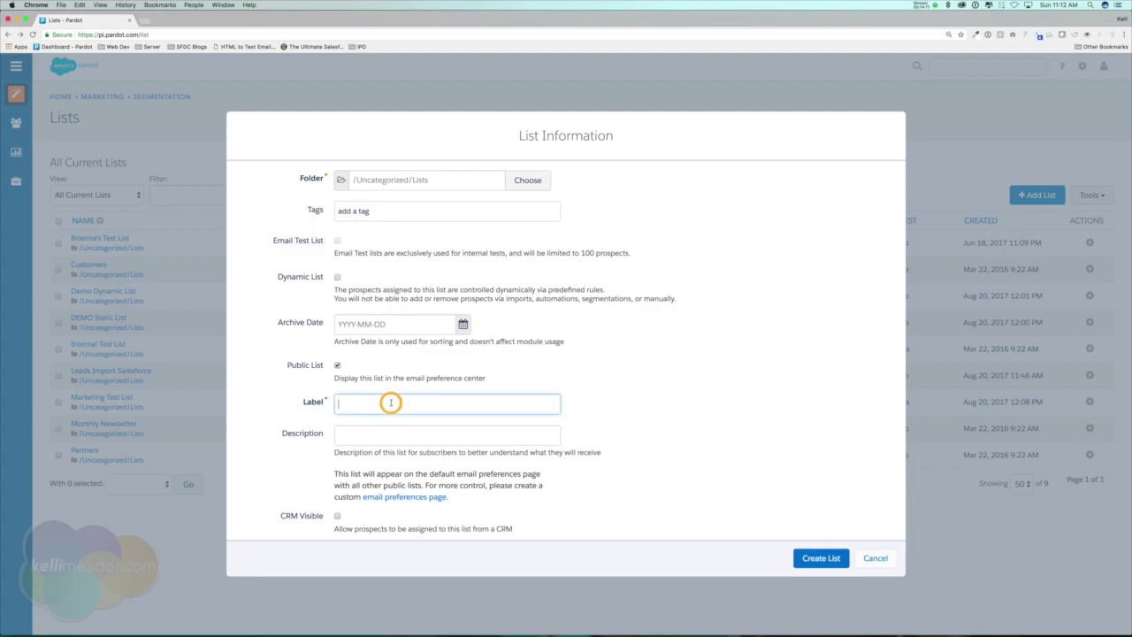
text(Trade Show Annoucments)
click(410, 406)
text(e)
click(460, 407)
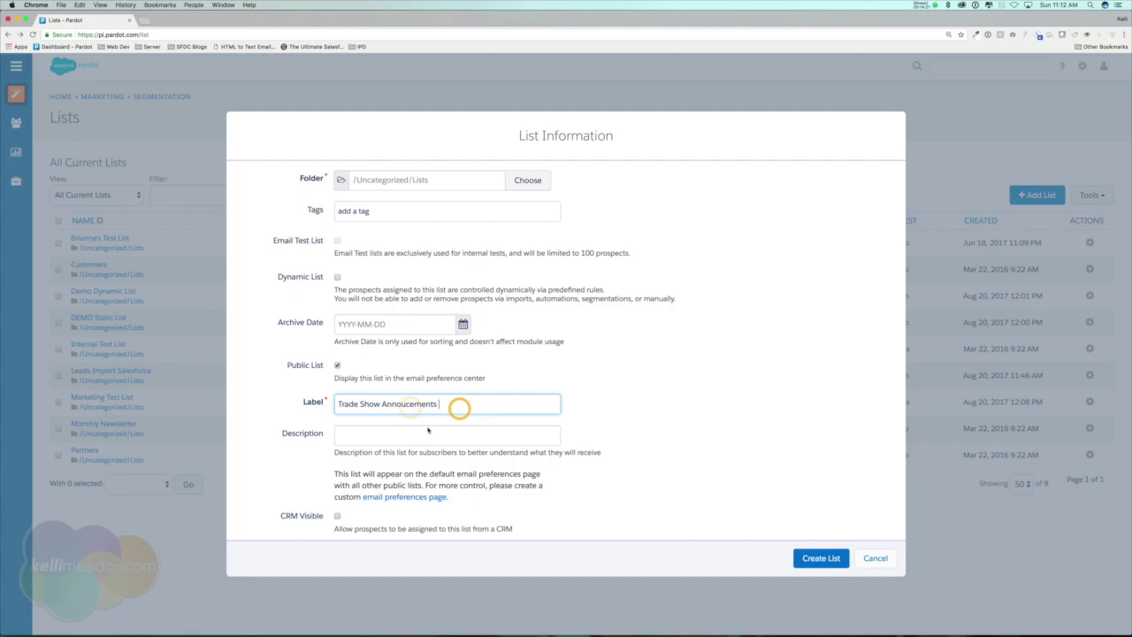
Step: Enter "Sign up to get our trade show announcements" as the public list's description, correcting the spelling
click(361, 432)
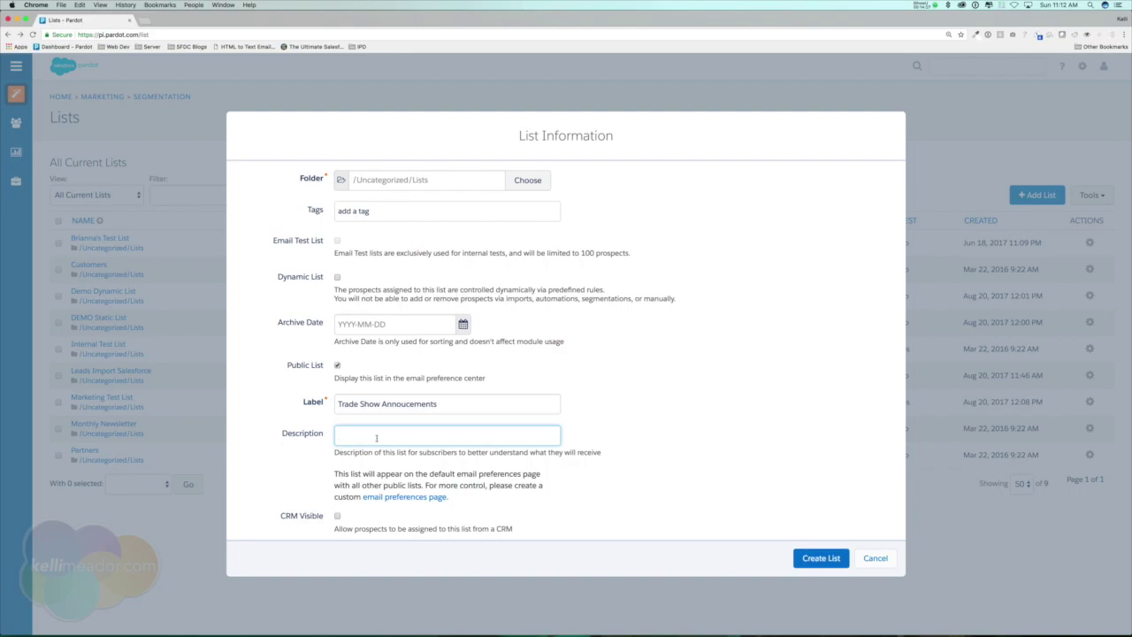
text(Sign up to get our trade show annouce)
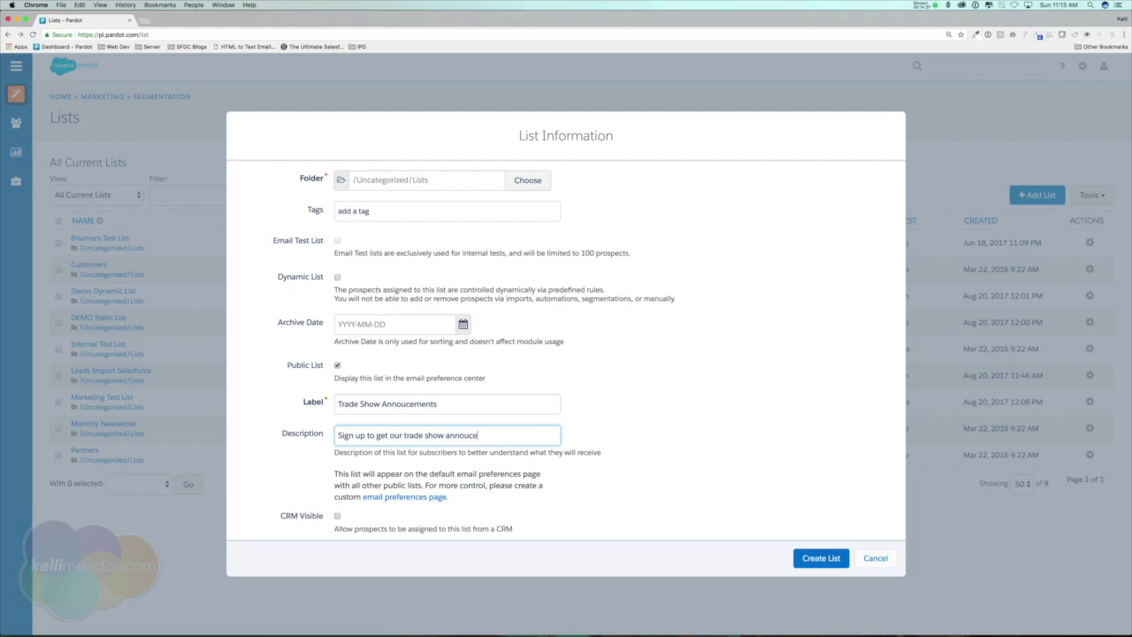
text(ments)
key(BackSpace)
key(BackSpace)
key(BackSpace)
key(BackSpace)
key(BackSpace)
key(BackSpace)
text(ments)
right_click(482, 436)
click(506, 441)
scroll(372, 425, down, 1)
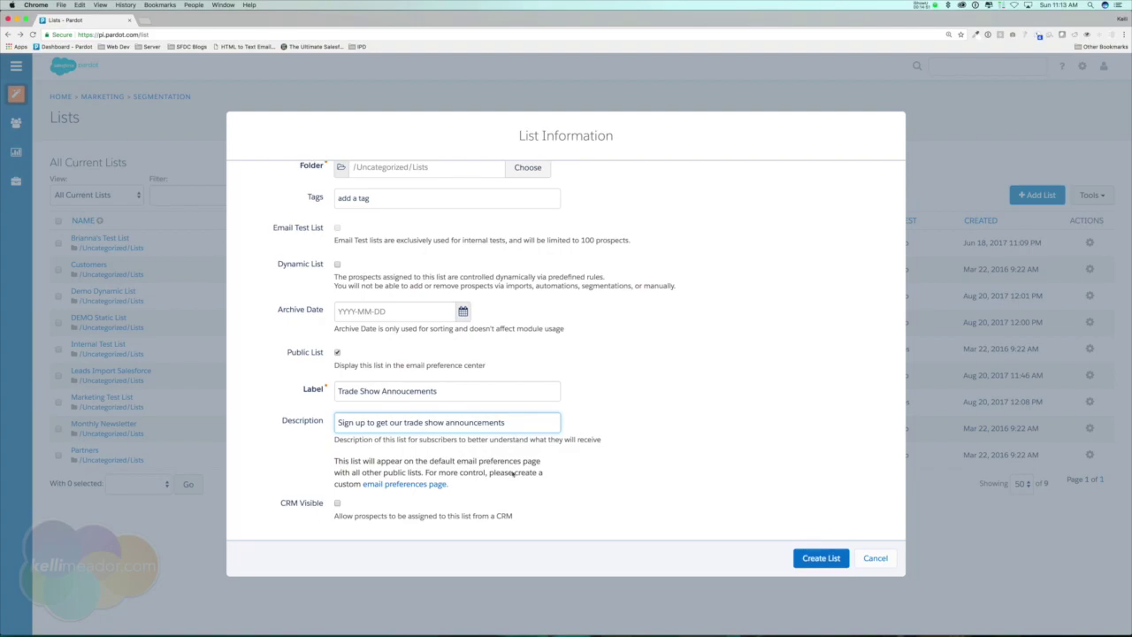
scroll(531, 420, up, 1)
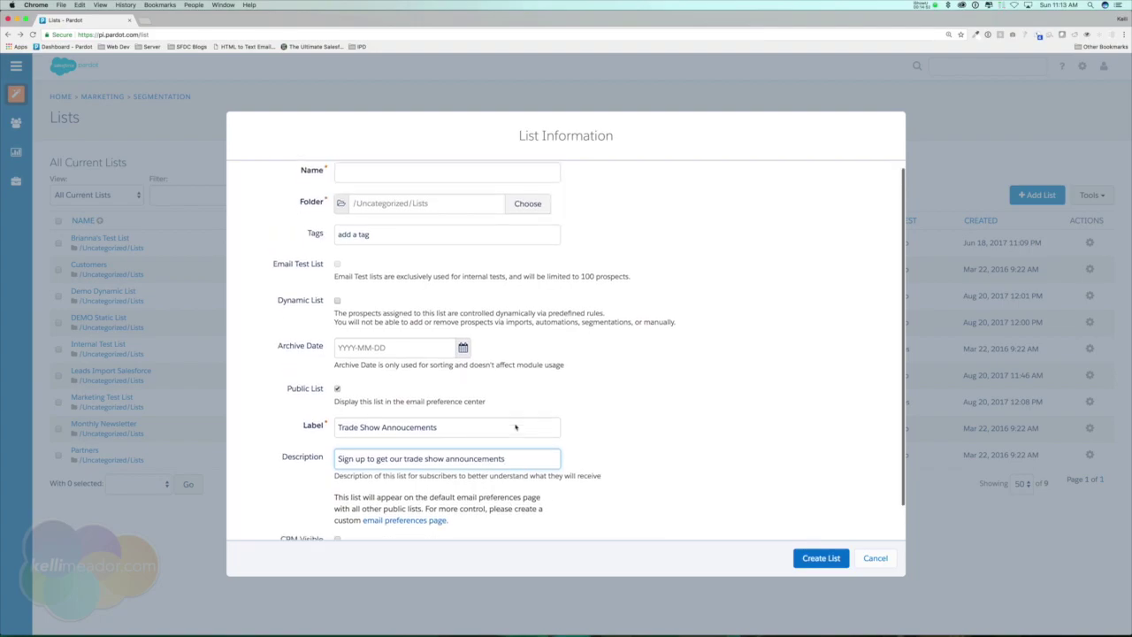
scroll(632, 413, down, 1)
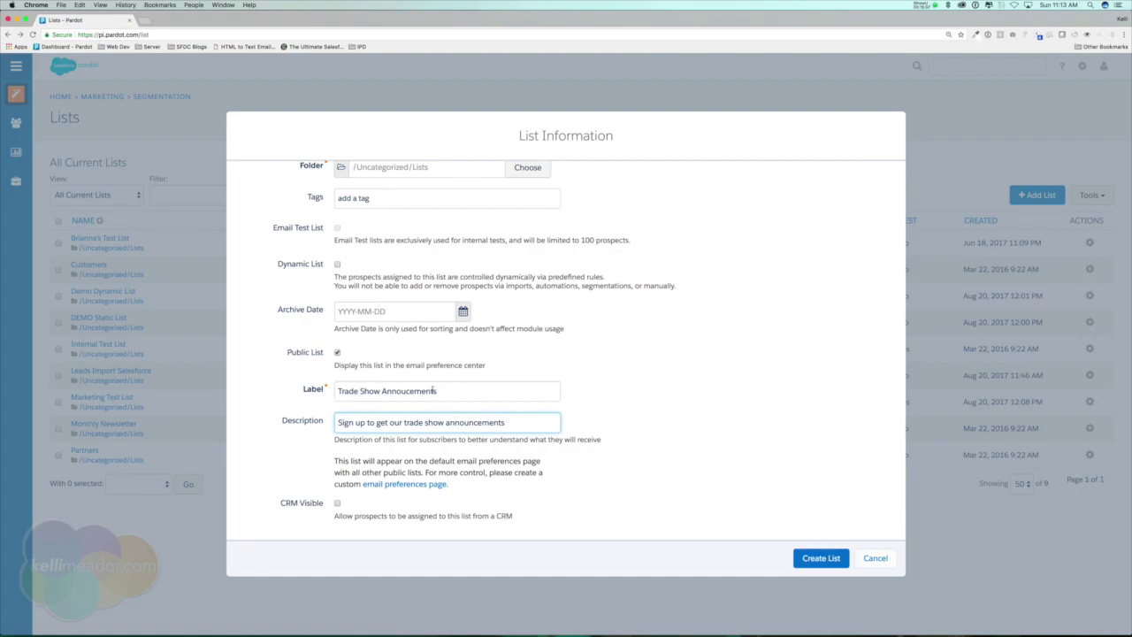
Step: Change the public list's label to "Webinar Announcements" and cancel the new list form
drag(380, 390, 328, 389)
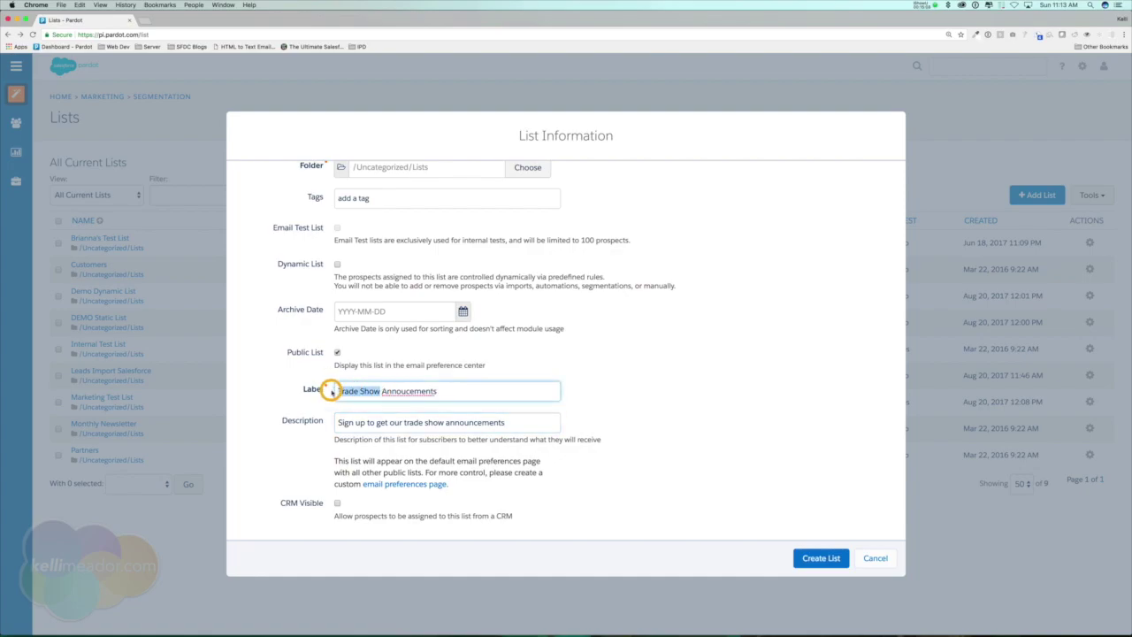
text(Webinar)
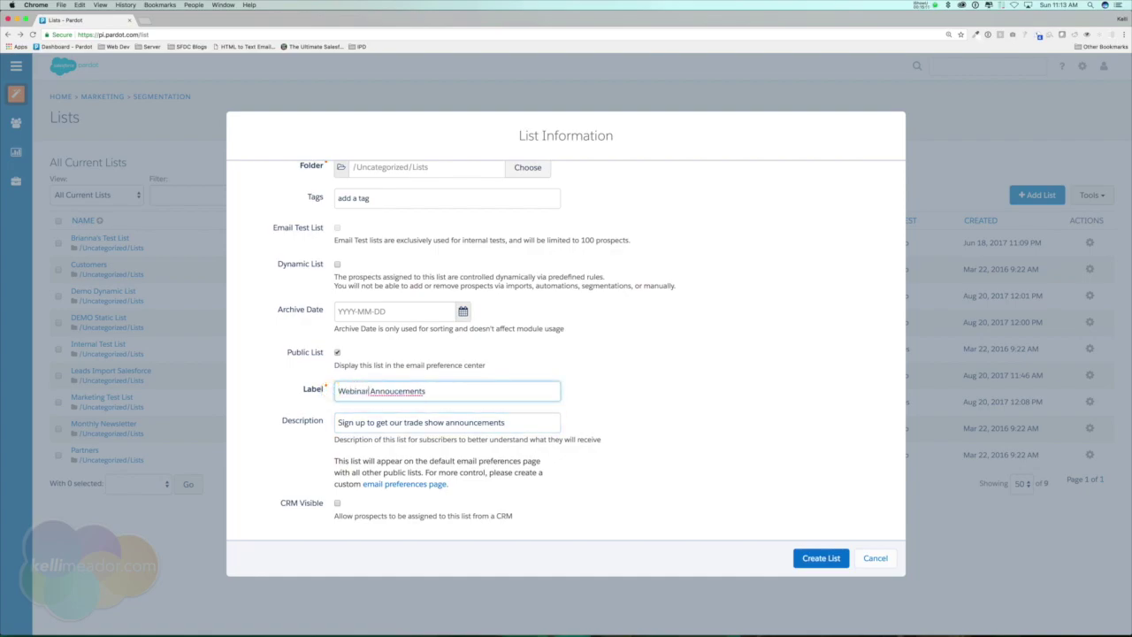
double_click(399, 390)
text(Announcements)
click(882, 558)
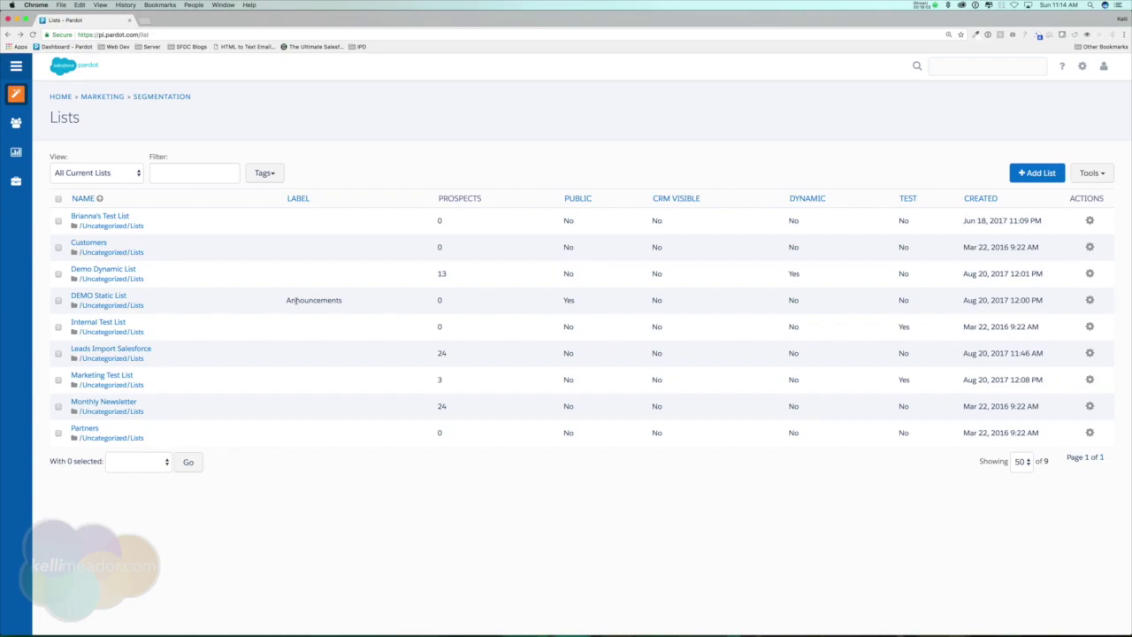
Step: Edit Demo Dynamic List's basic information to make it public, labelled "California Annoucments" with the description "Get updates on our company news in California"
click(114, 271)
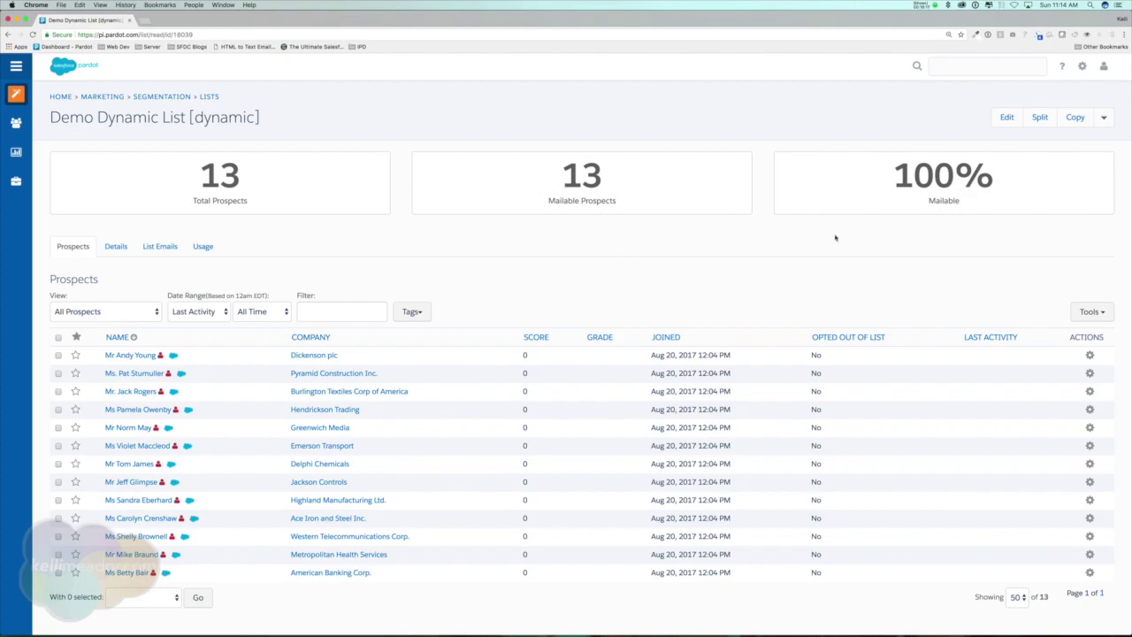
click(1007, 117)
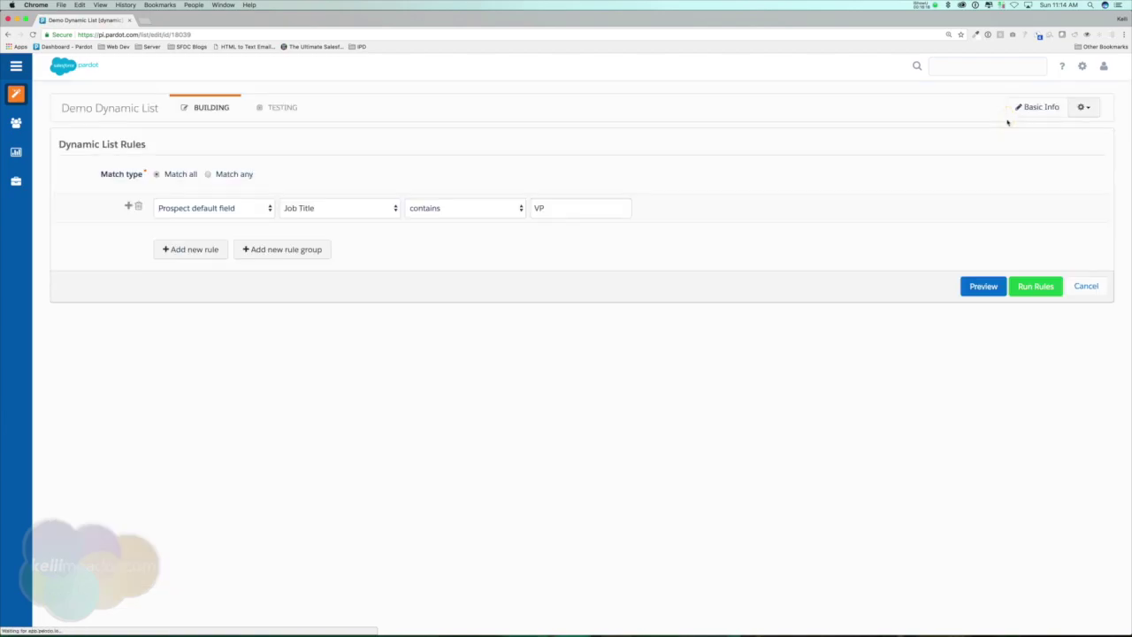
click(1019, 108)
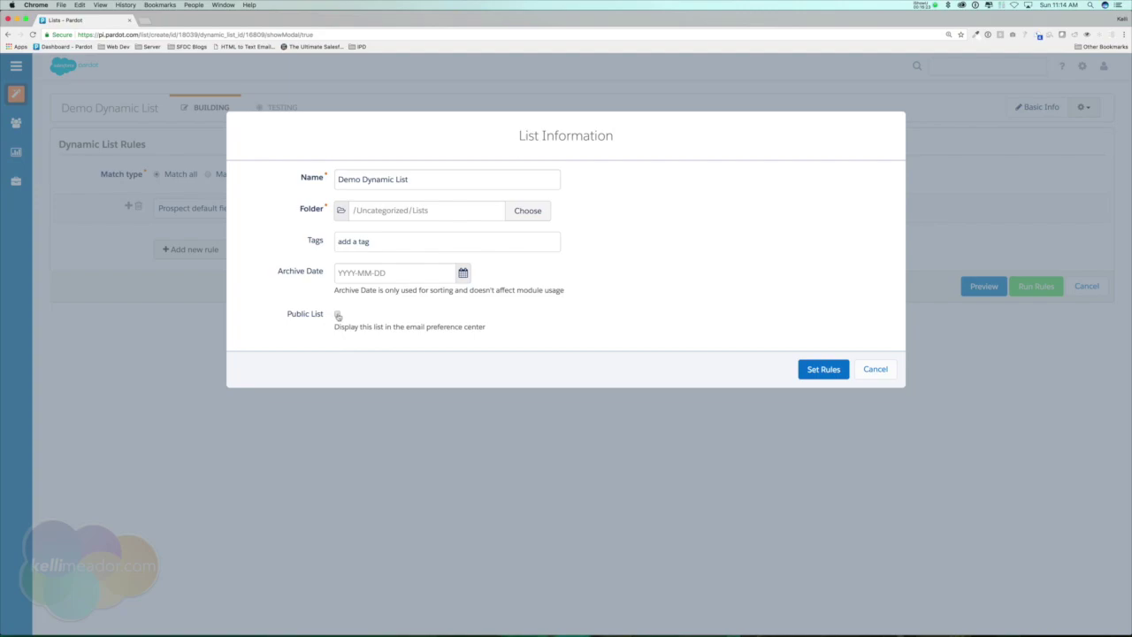
click(337, 315)
click(385, 357)
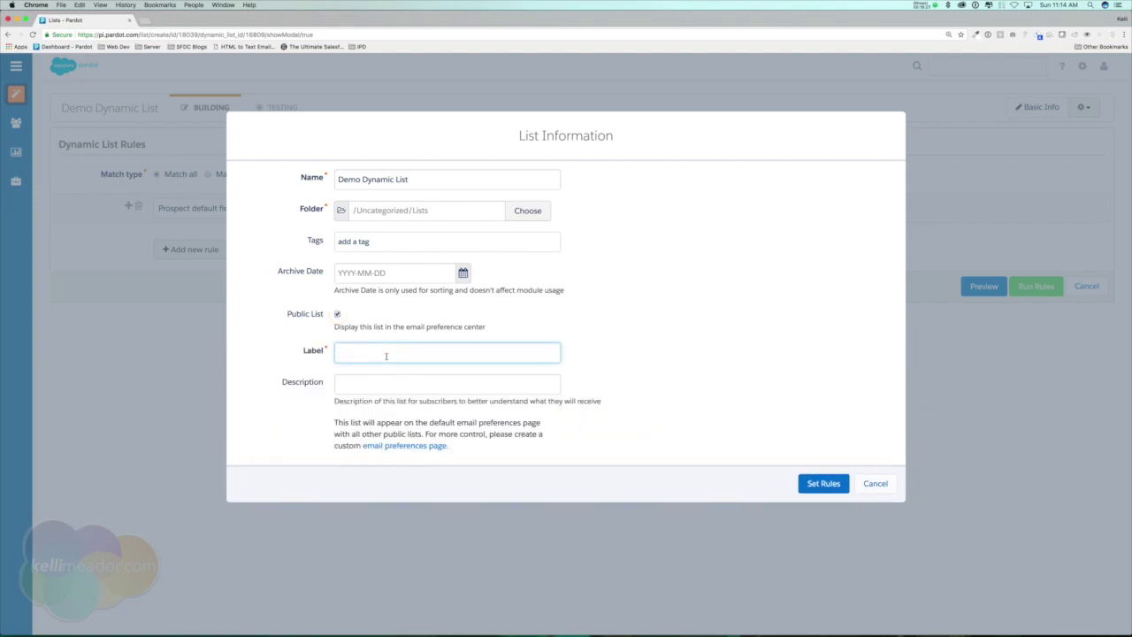
text(California Annoucments)
key(Tab)
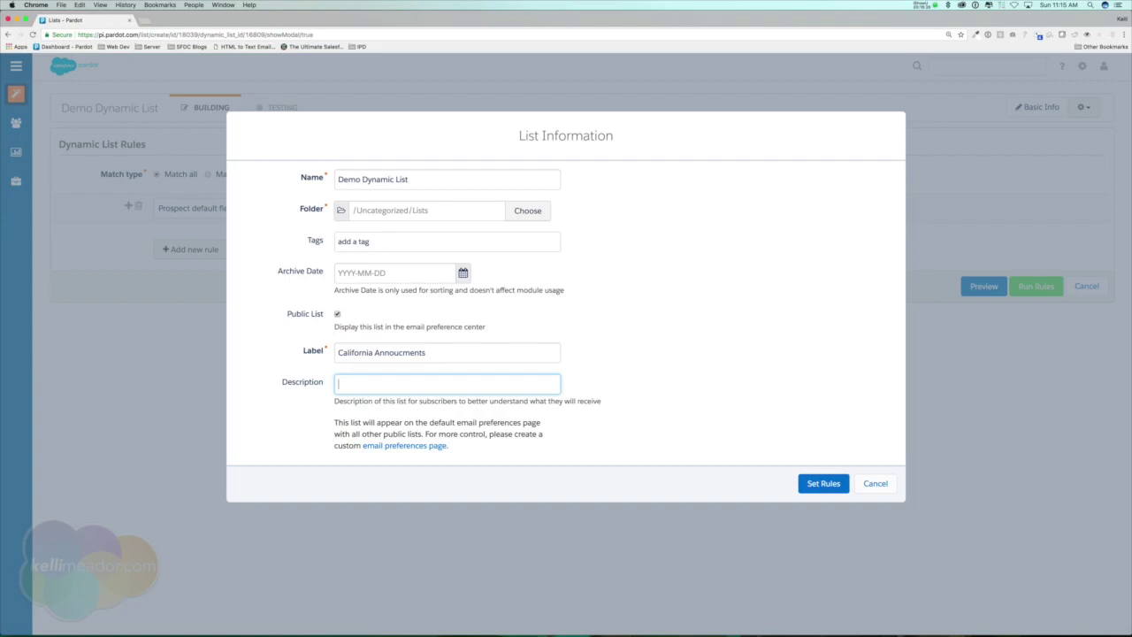
text(Get updates on our company news in California)
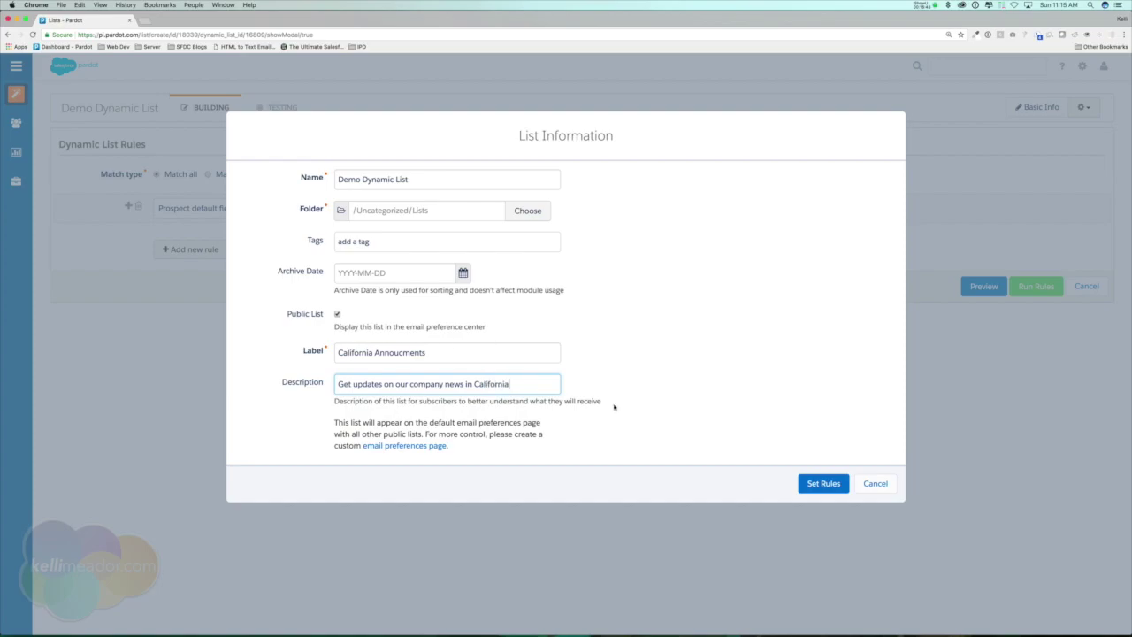
click(821, 483)
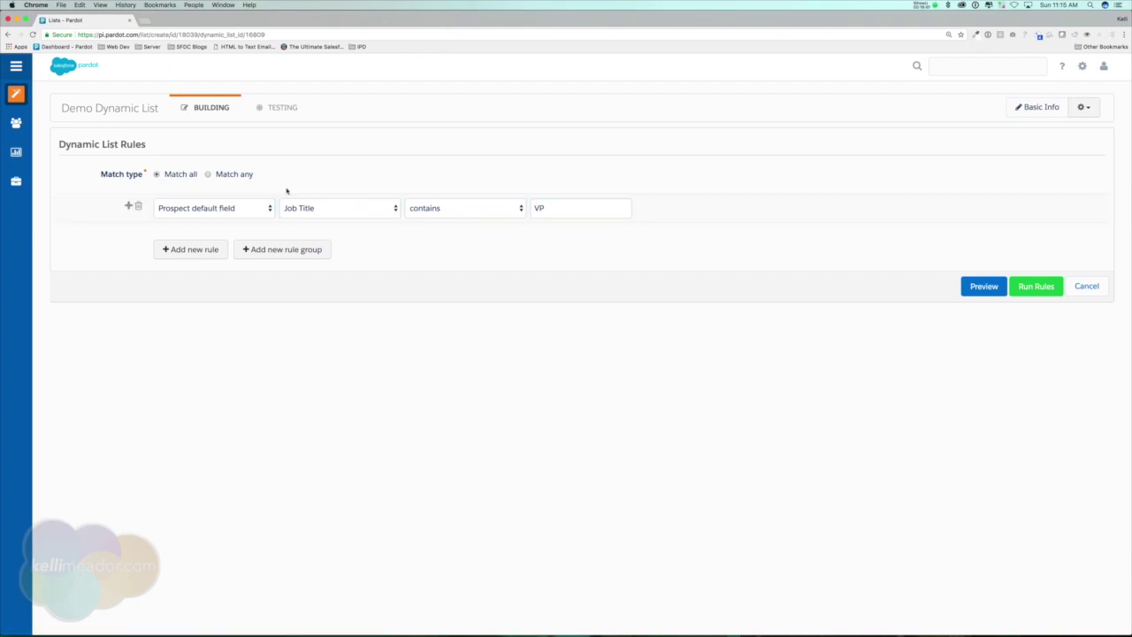
Step: Change Demo Dynamic List's rule to State contains "California; CA" and run the rules
click(337, 208)
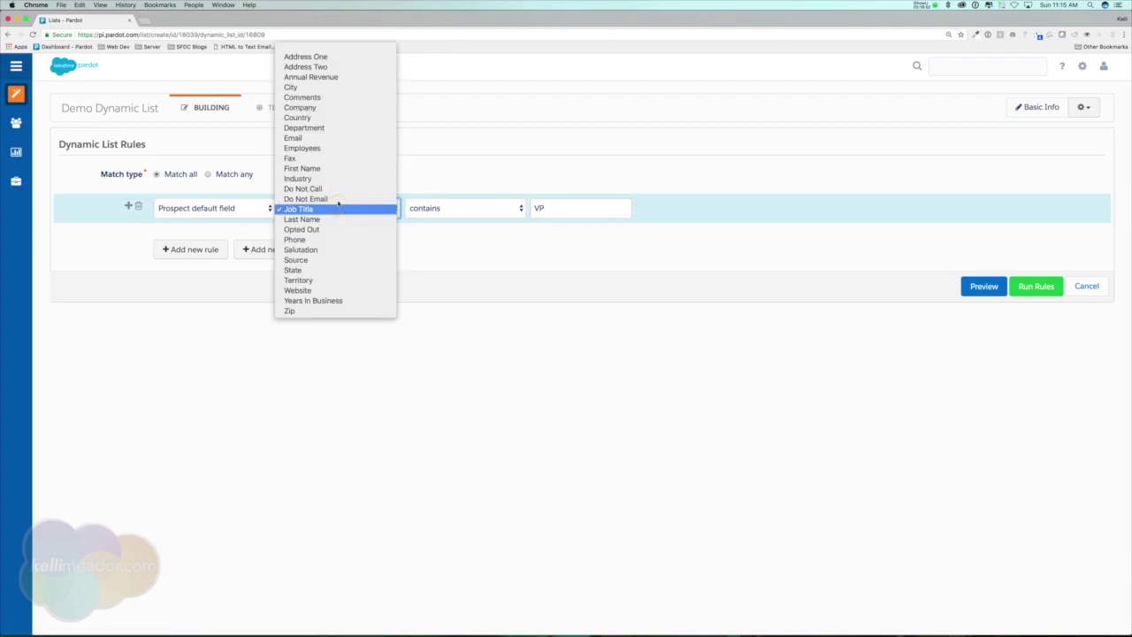
click(315, 270)
click(562, 206)
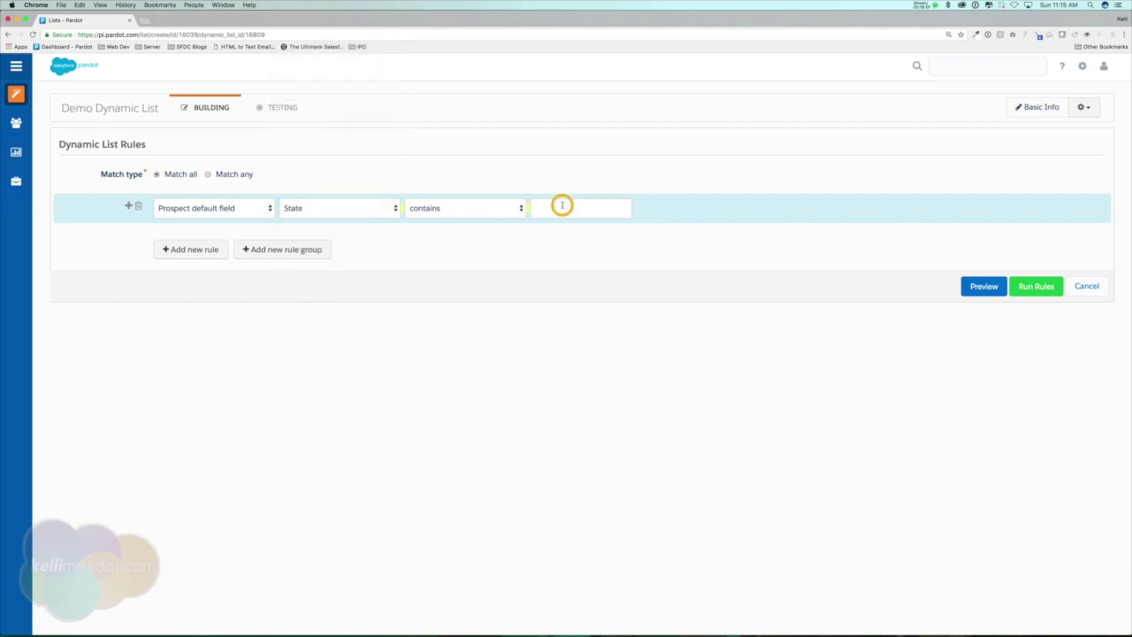
text(Cal)
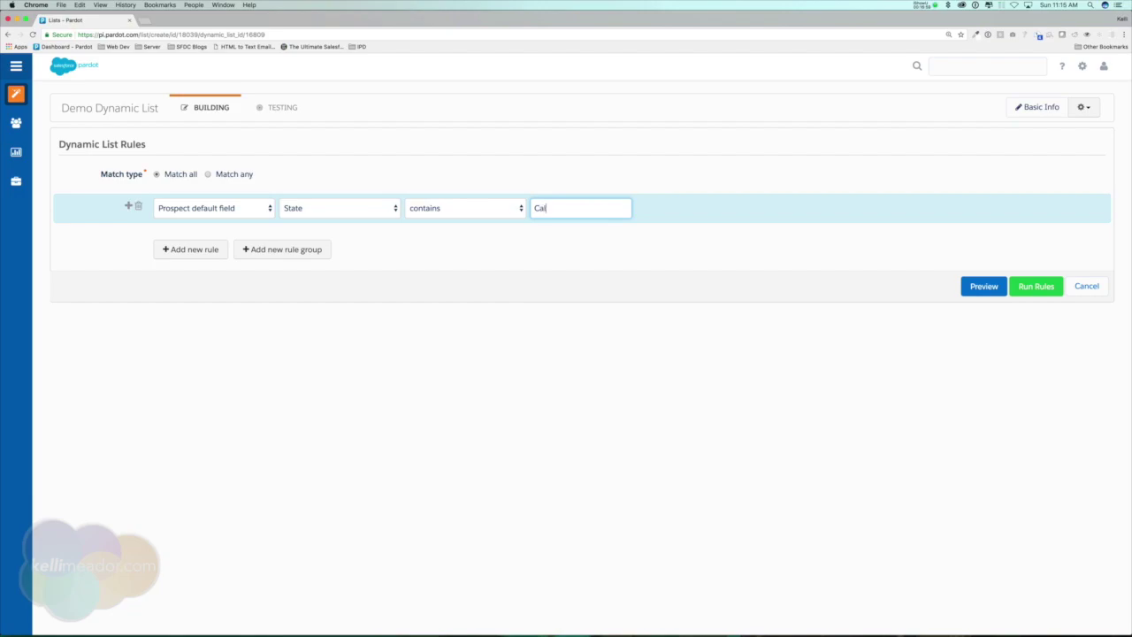
text(ifornia; CA)
click(1039, 286)
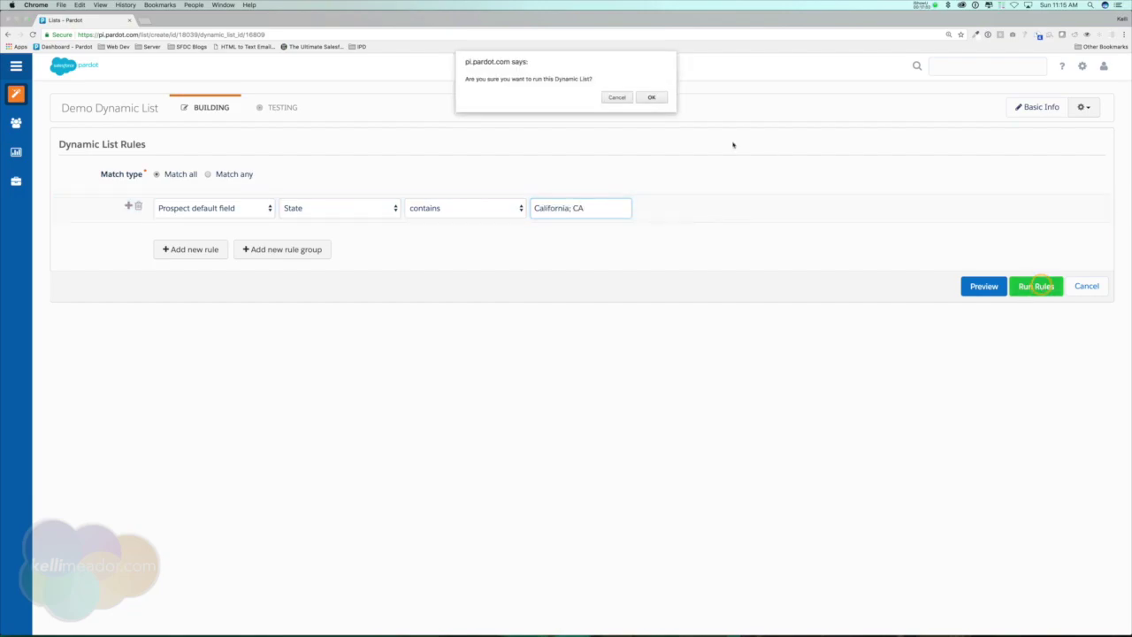
click(660, 97)
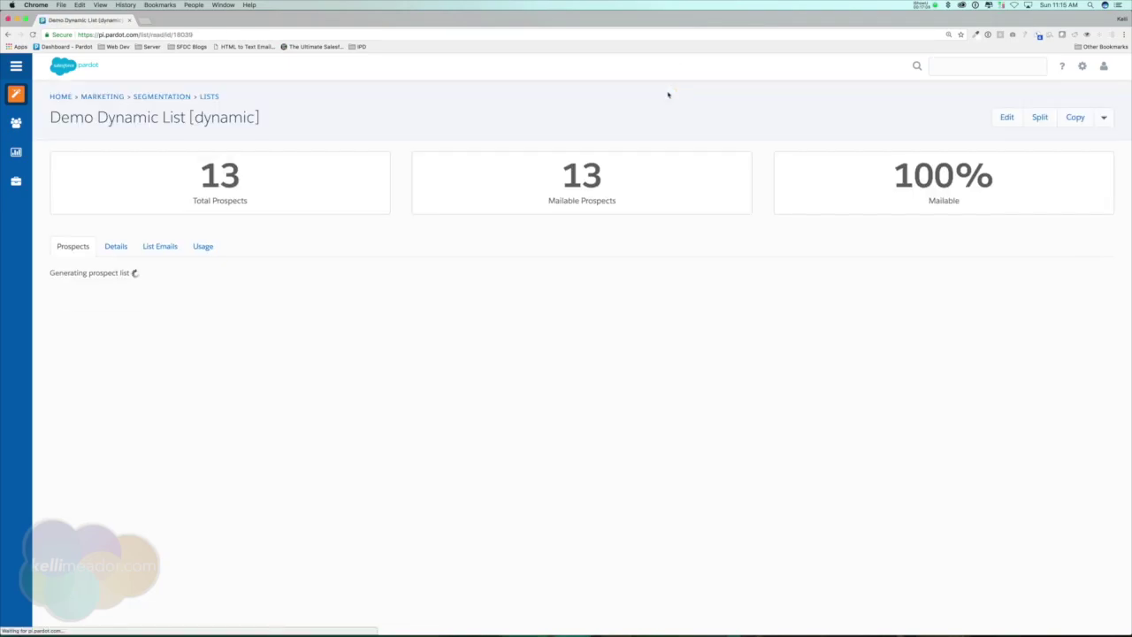
Step: Open the Default Email Preferences Page from the email preference pages to check which public lists it includes
mouse_move(4, 88)
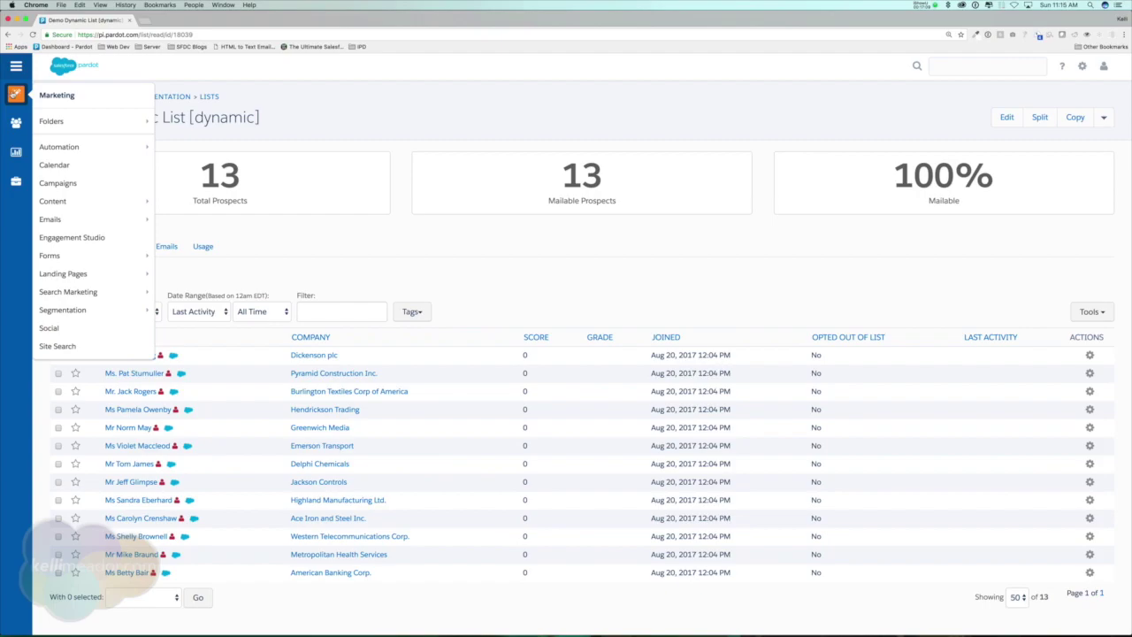
mouse_move(124, 219)
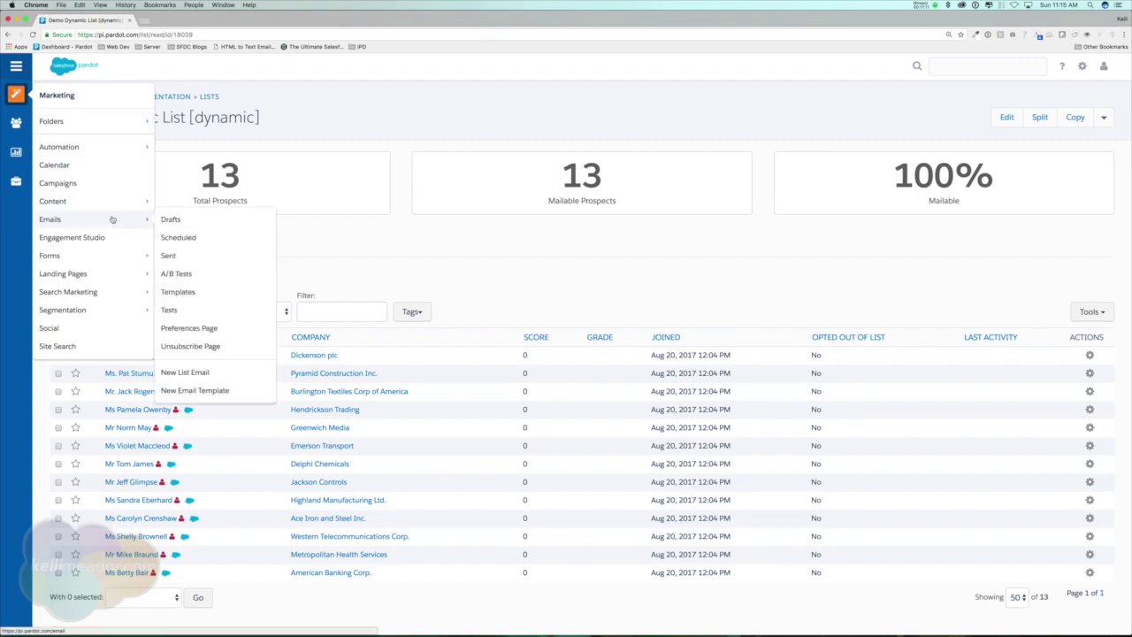
click(206, 330)
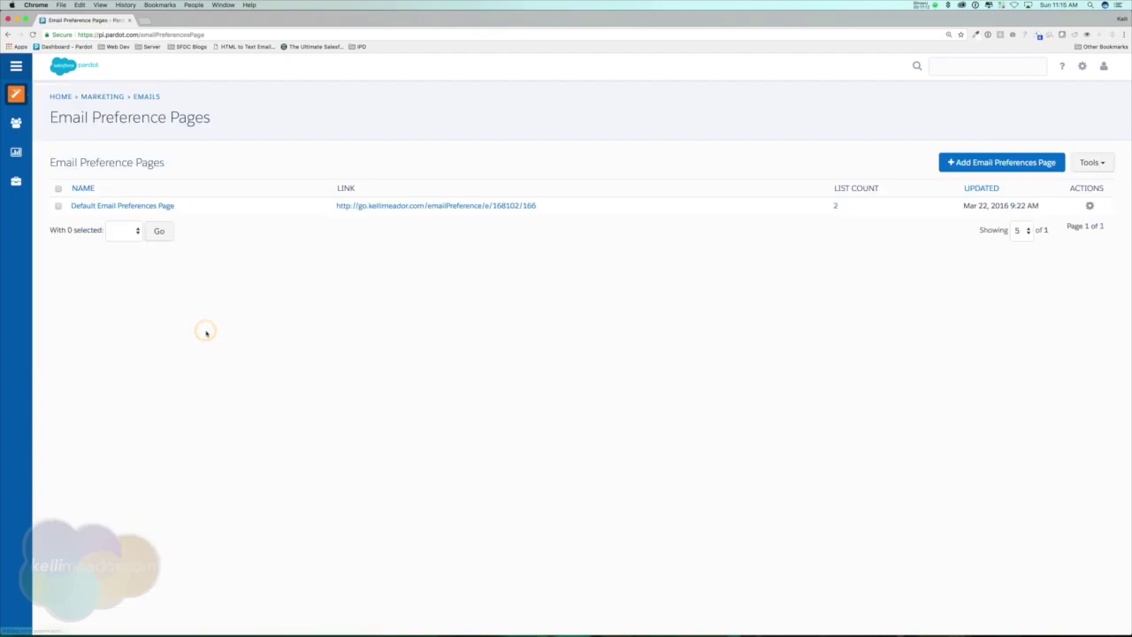
click(835, 207)
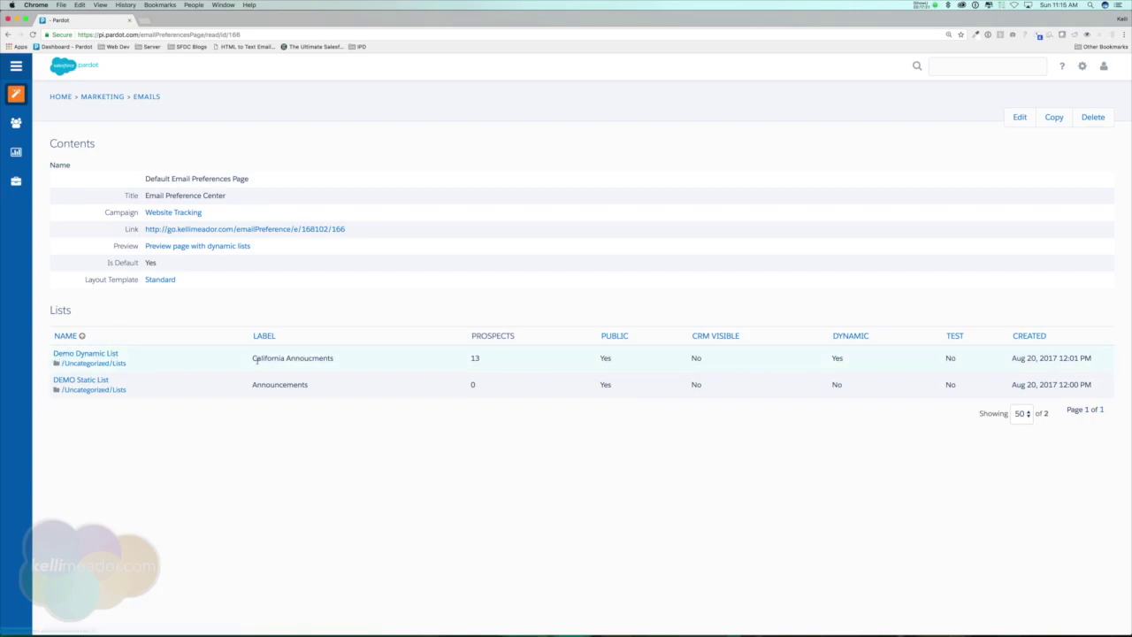
Step: Check the labels of Demo Dynamic List and DEMO Static List on the Default Email Preferences Page
drag(257, 359, 342, 362)
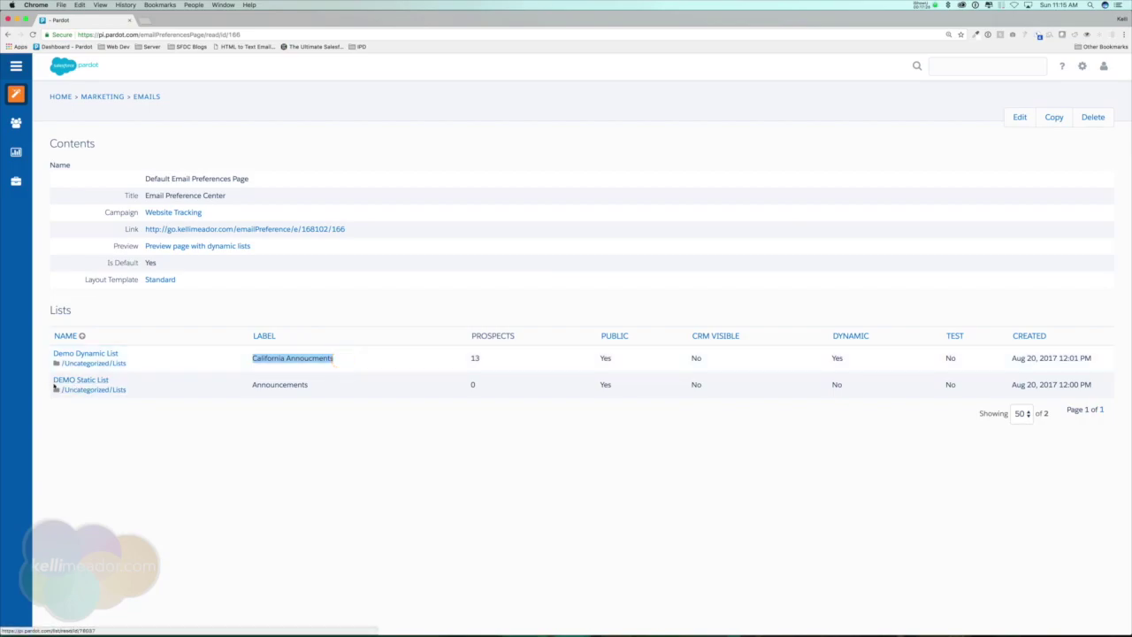
drag(247, 387, 324, 387)
click(295, 393)
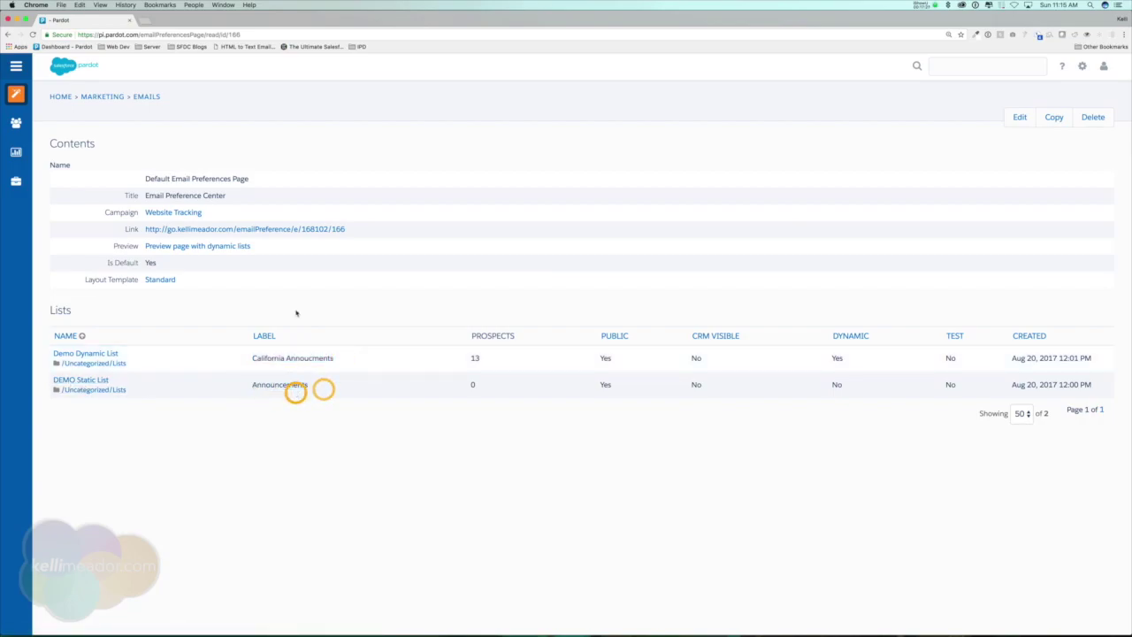
Step: Open the live email preference page from its link and try out the Announcements opt-in, its description and saving the preferences
click(262, 229)
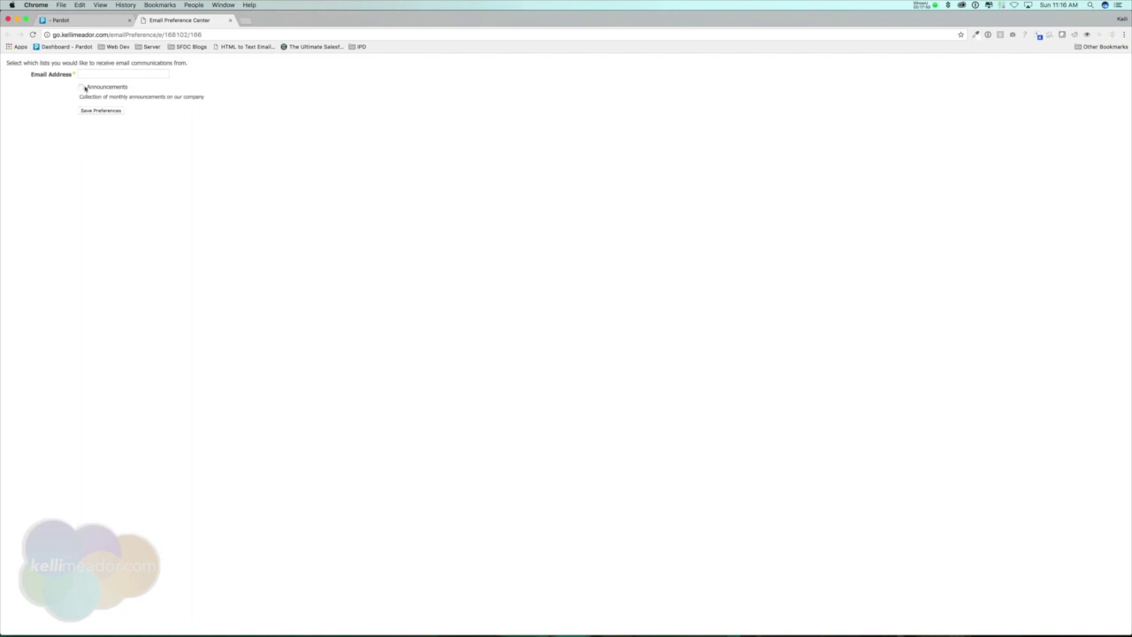
click(82, 88)
drag(80, 96, 225, 100)
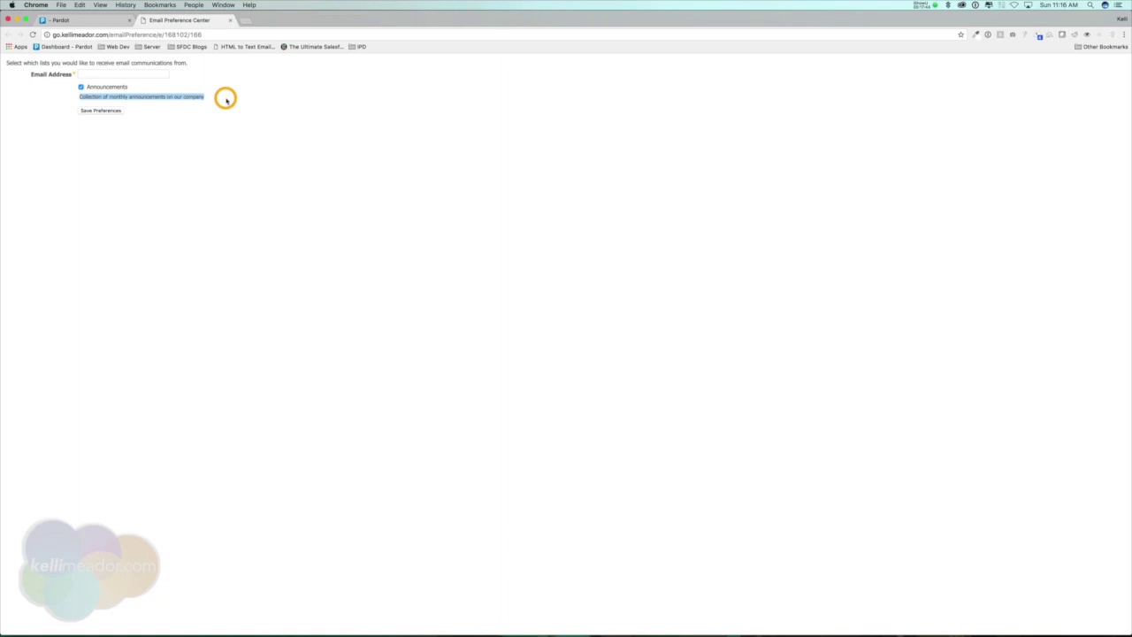
drag(79, 96, 226, 97)
click(81, 88)
click(109, 111)
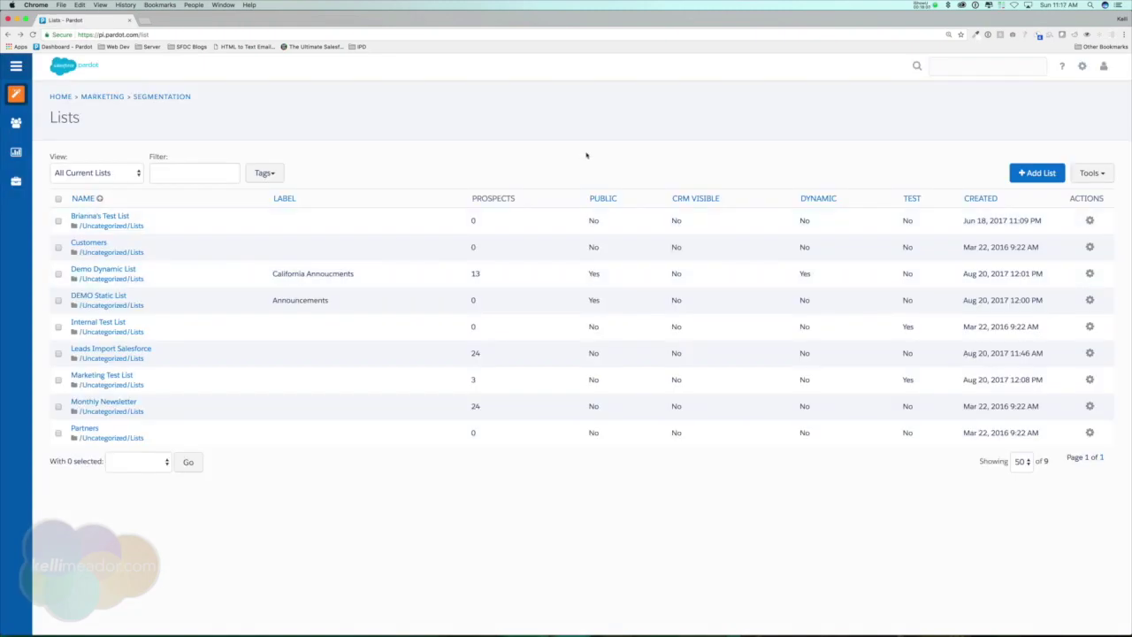
Step: Start a new list, try the CRM Visible option, and mark it as a Dynamic List ready for naming
click(1020, 171)
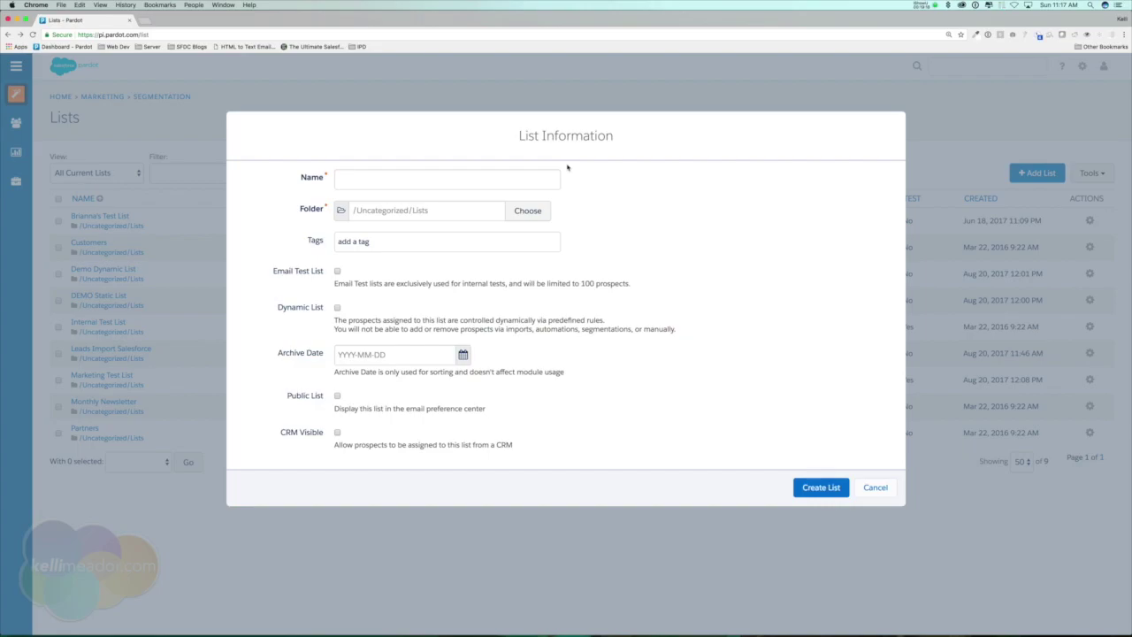
click(337, 433)
click(337, 307)
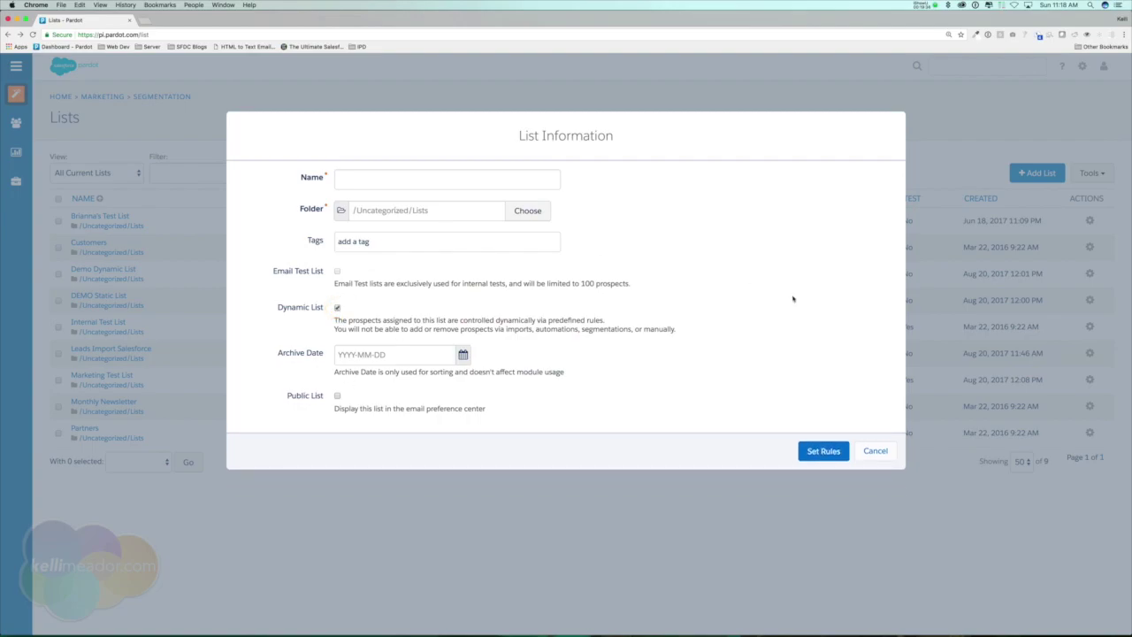
click(468, 181)
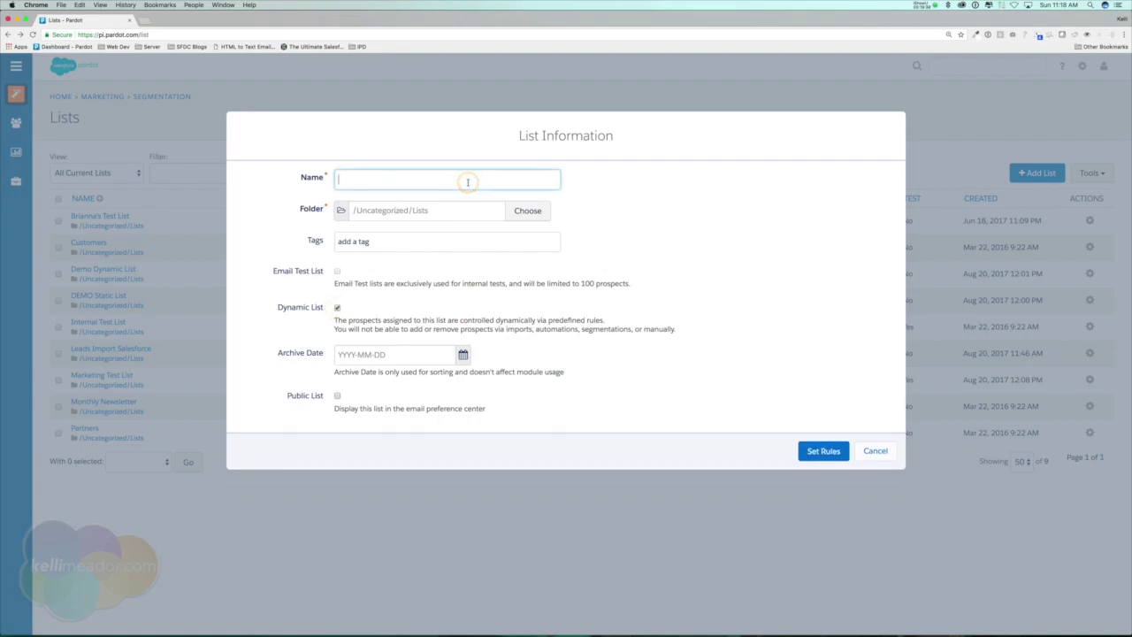